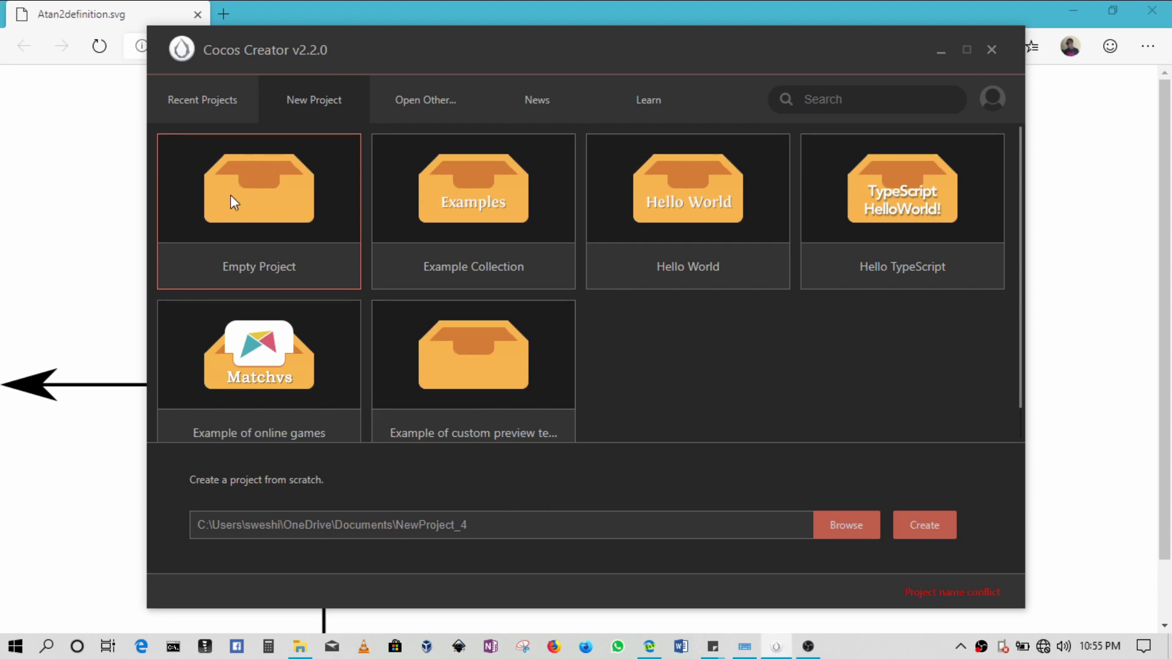
# Rename NewProject_4 to MyShooter, create the empty project, and bring up File Explorer
pyautogui.moveTo(470, 525); pyautogui.dragTo(397, 522)
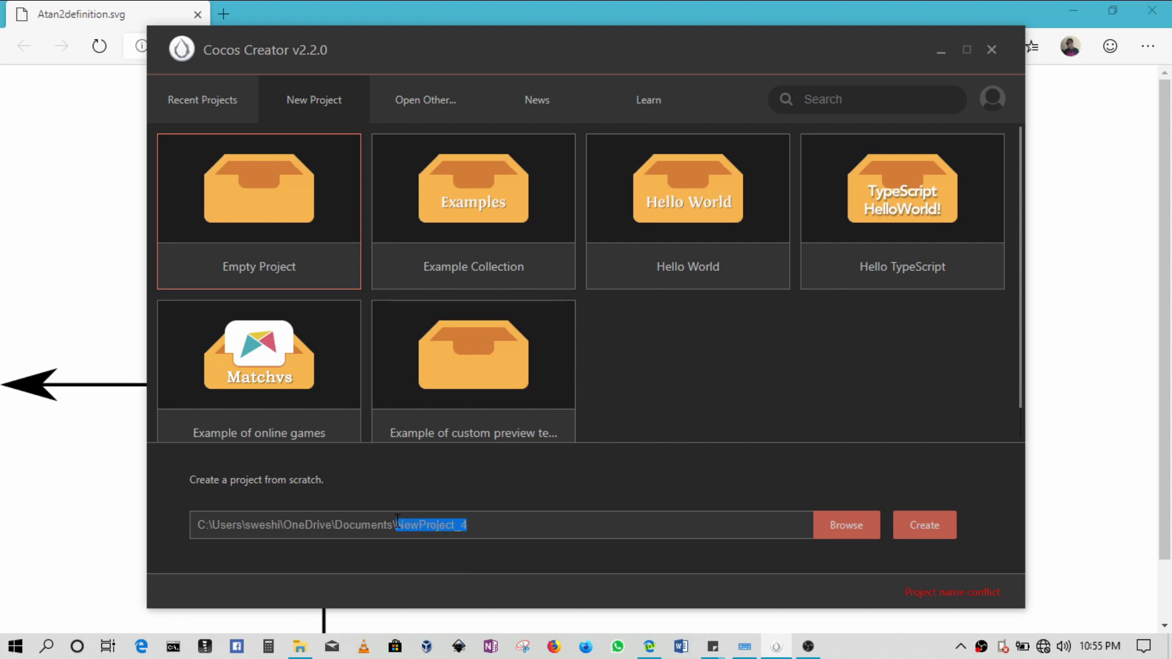
pyautogui.write('My')
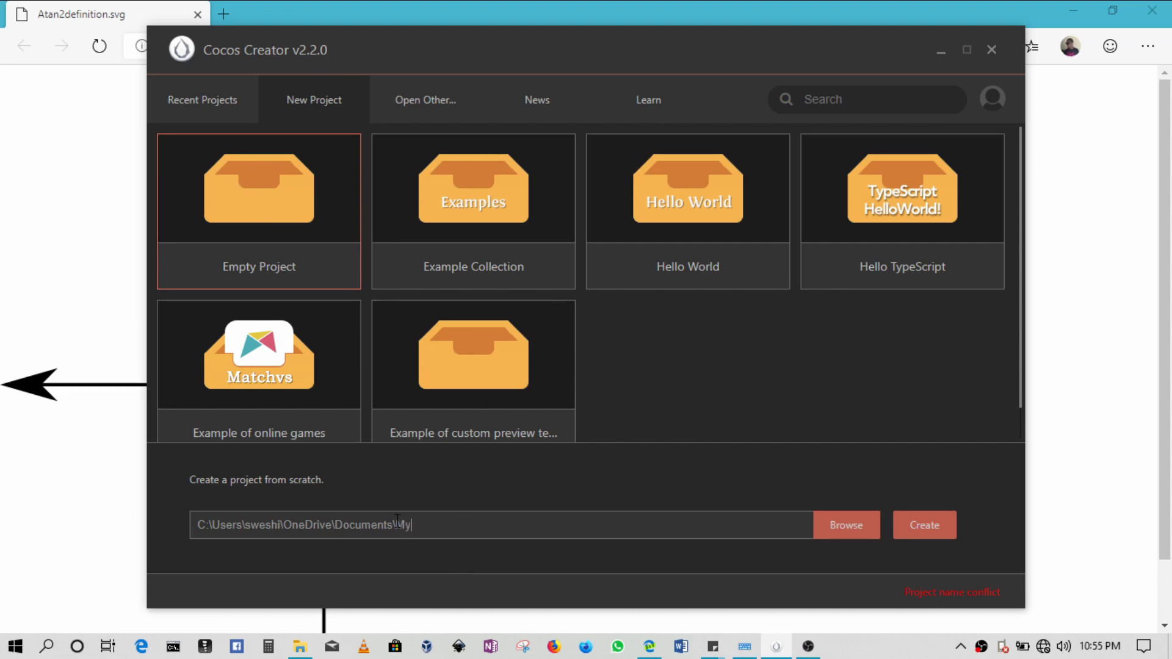
pyautogui.write('Shooter')
pyautogui.click(926, 526)
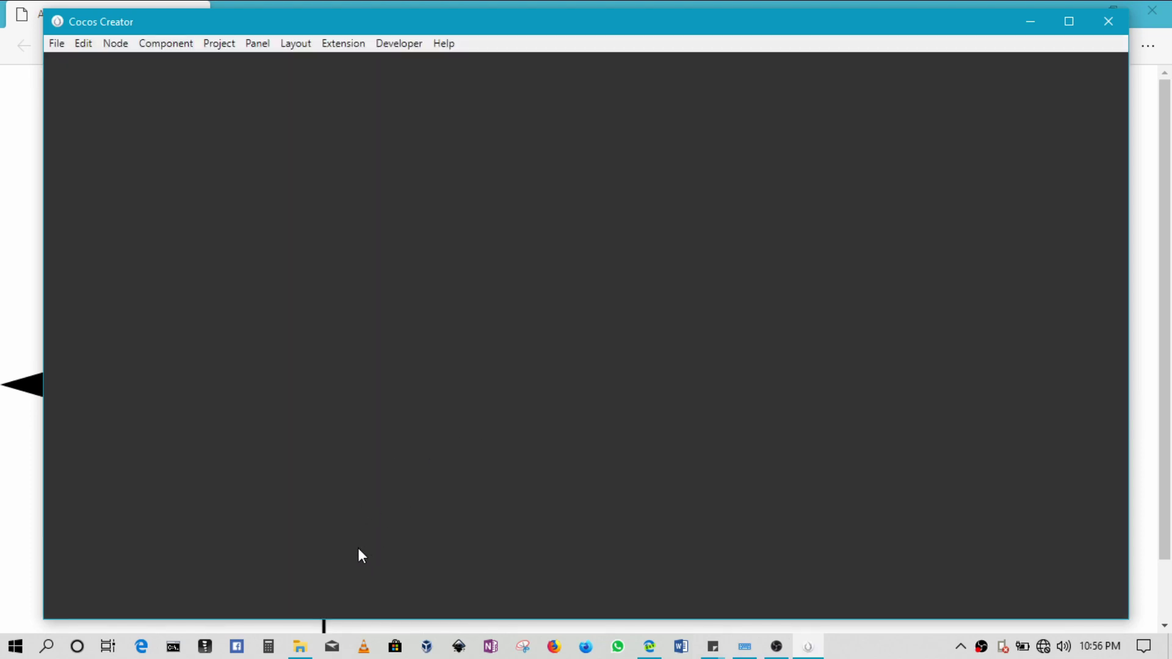
pyautogui.click(293, 649)
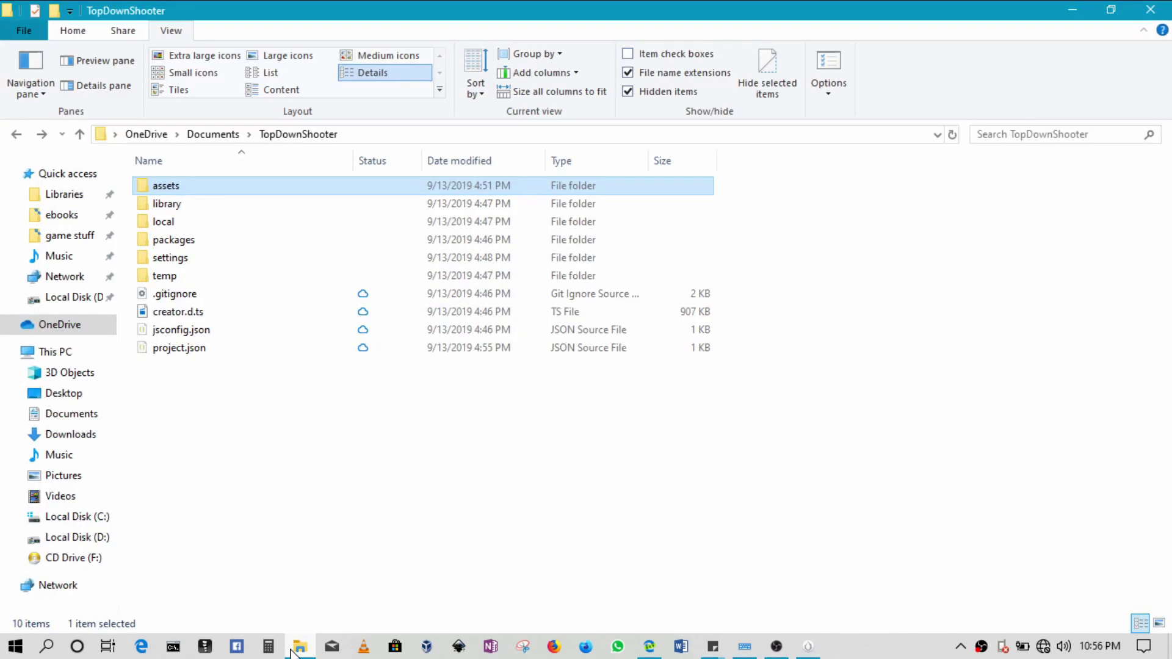
# Open the Top Down Shooter YouTube Tutorial folder in Documents and view bad.png in Photos
pyautogui.click(85, 413)
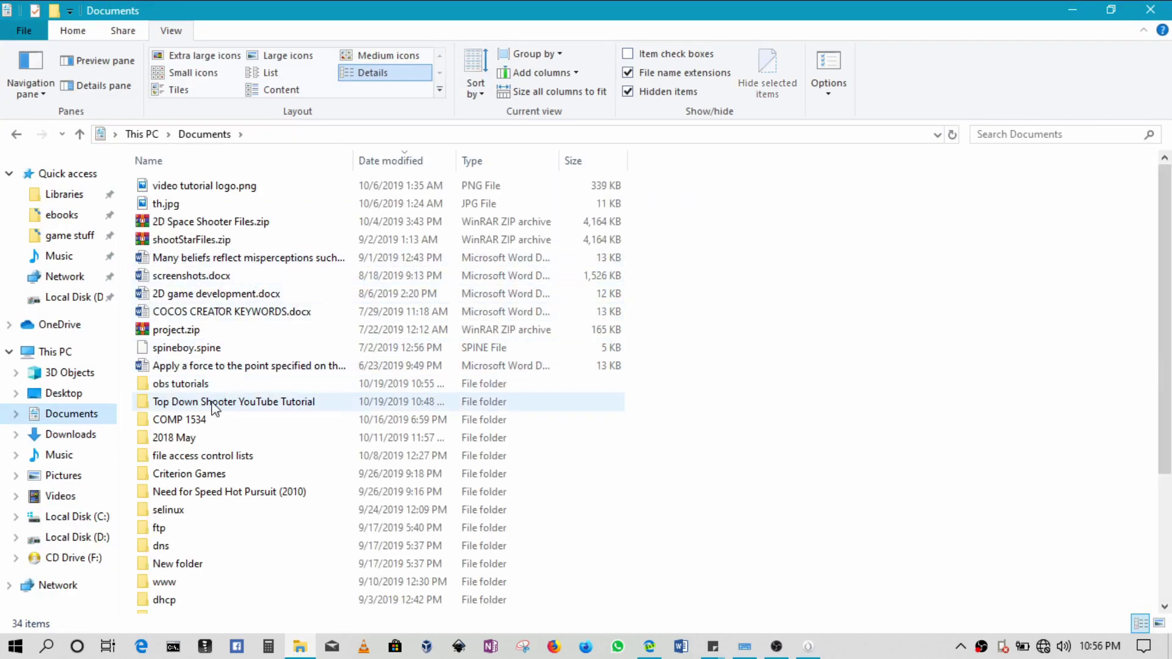
pyautogui.doubleClick(219, 409)
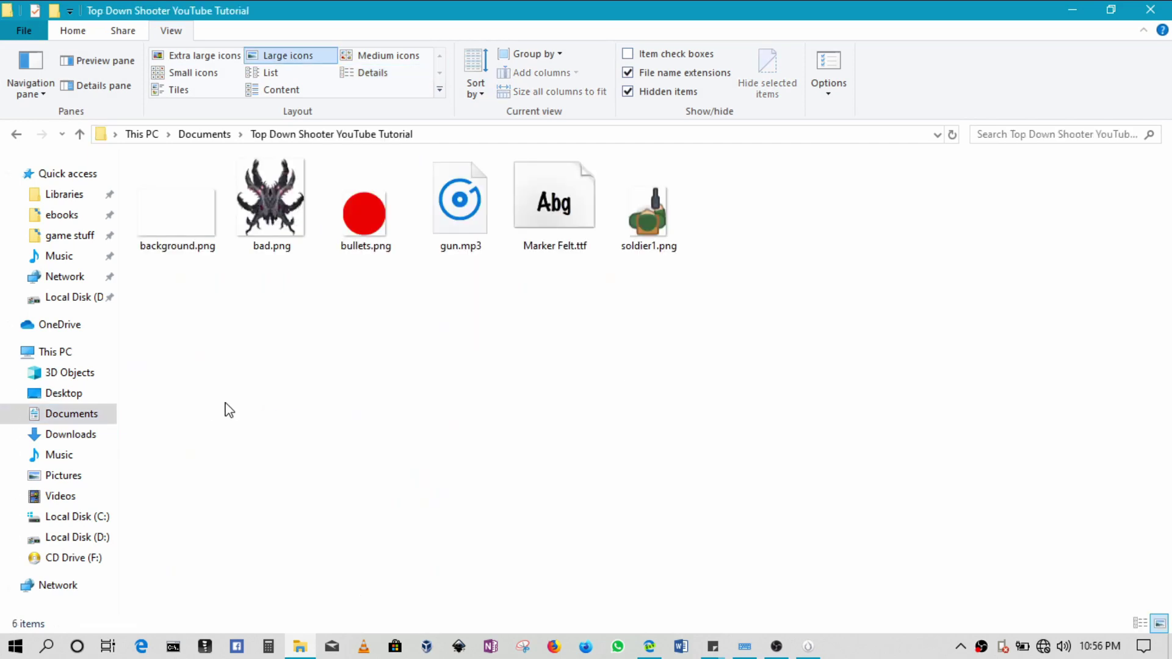
pyautogui.click(185, 228)
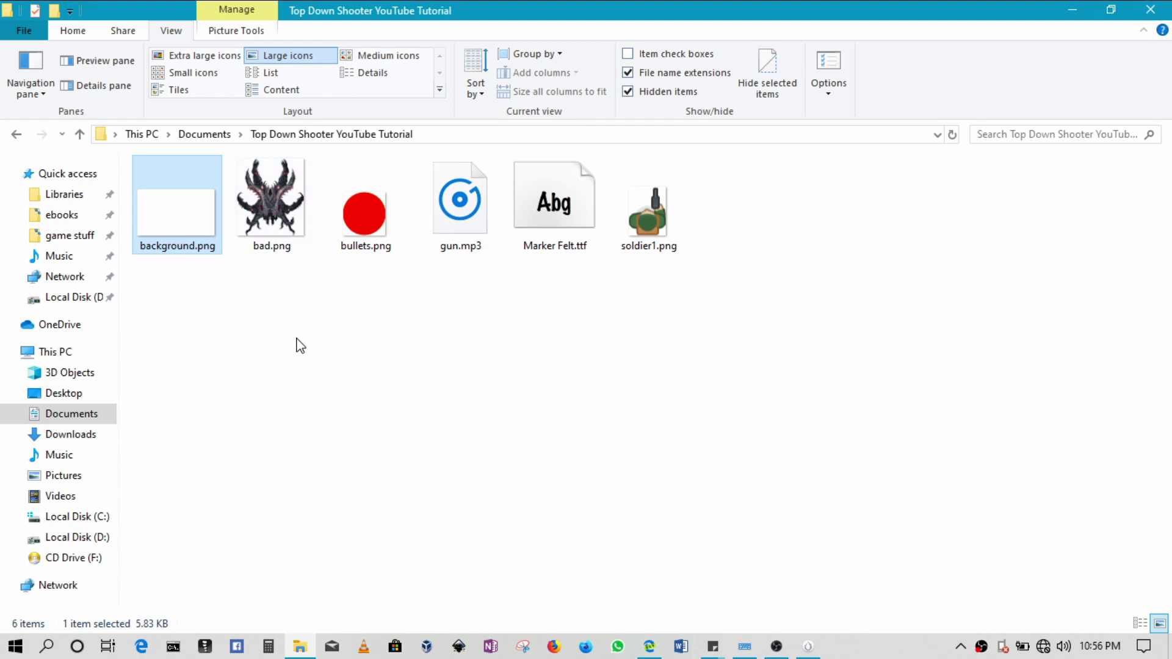
pyautogui.click(275, 225)
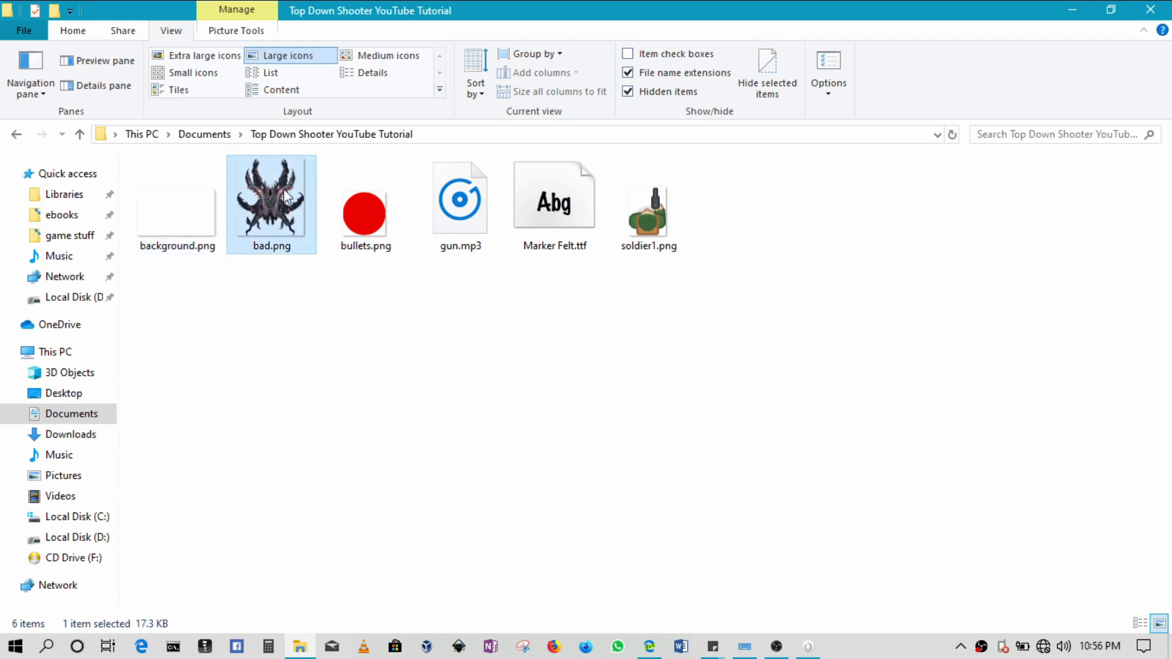
pyautogui.doubleClick(268, 220)
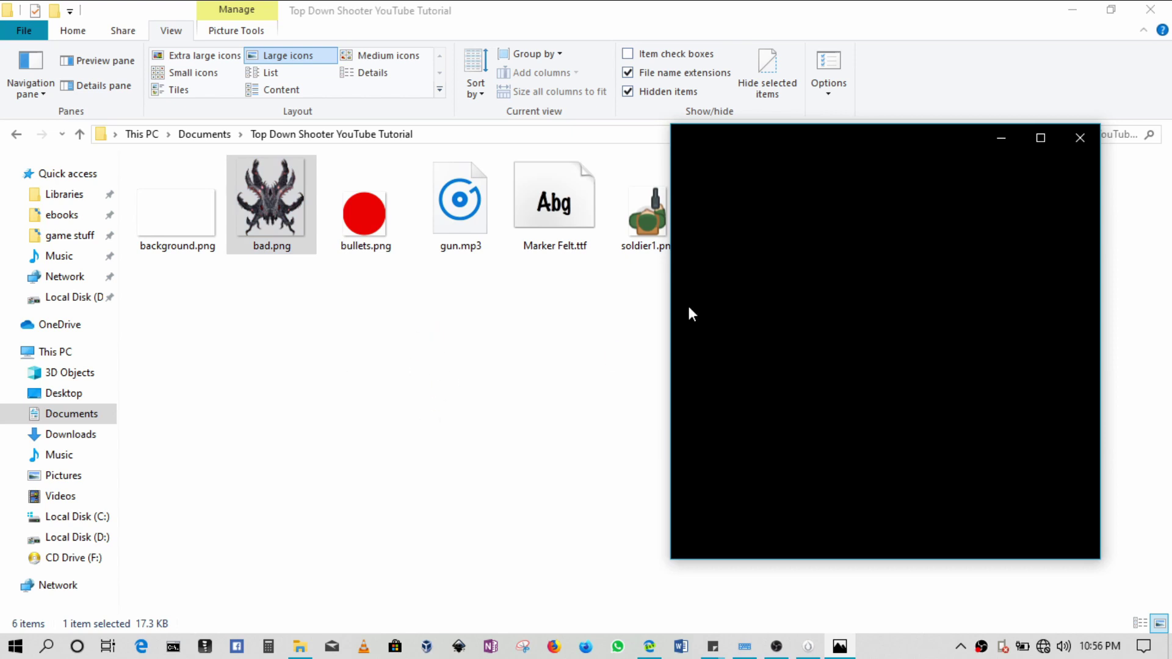
# Look over gun.mp3 and Marker Felt.ttf, minimize the bad.png preview, and return to MyShooter
pyautogui.moveTo(820, 149); pyautogui.dragTo(939, 162)
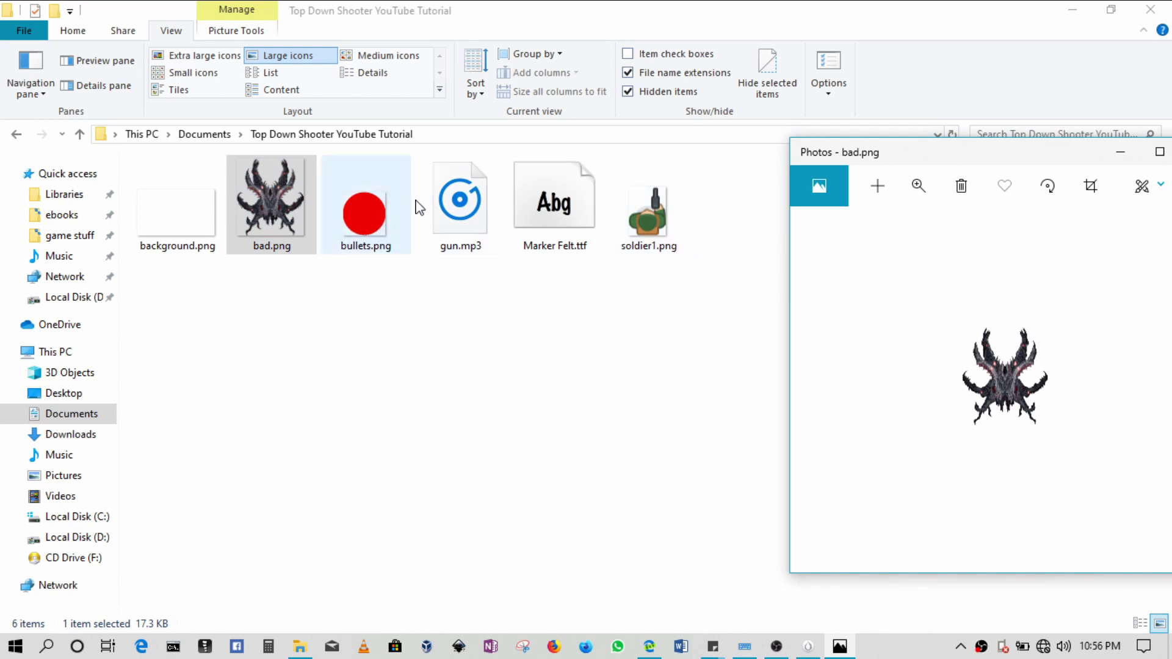
pyautogui.click(470, 205)
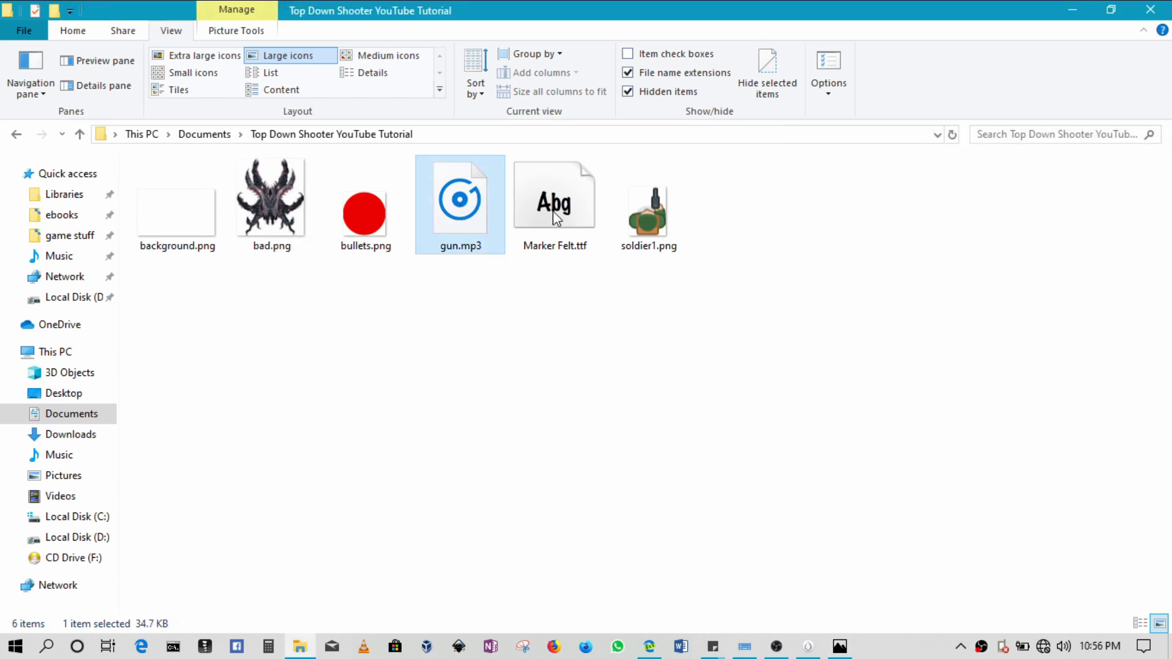
pyautogui.click(574, 202)
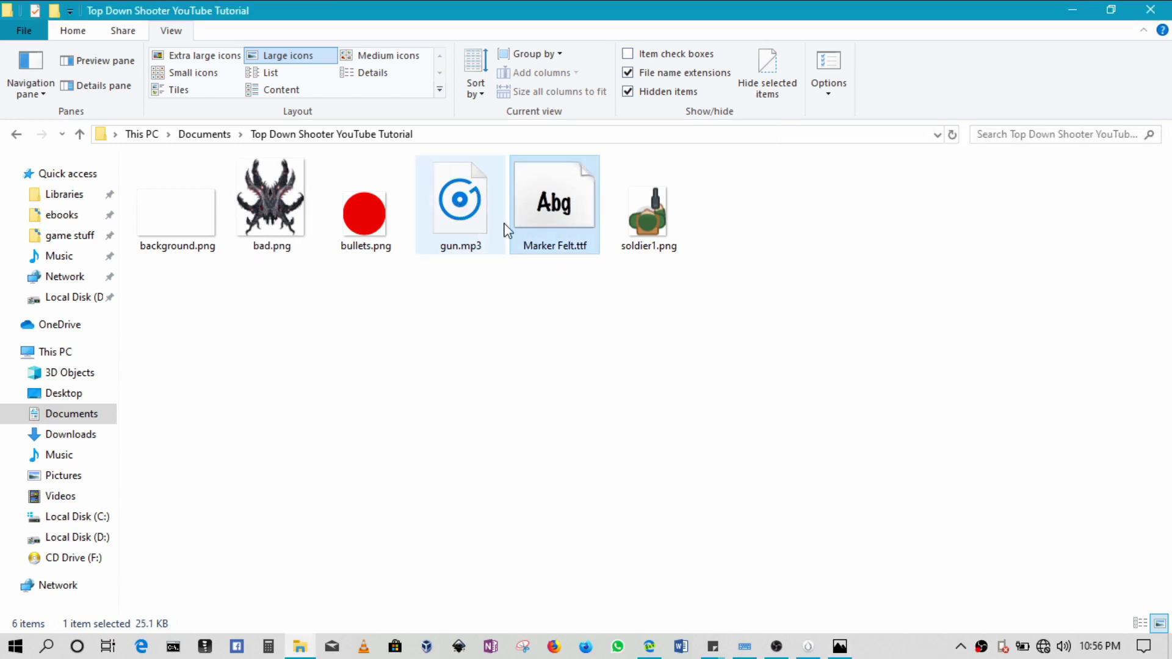
pyautogui.click(840, 645)
pyautogui.moveTo(979, 157); pyautogui.dragTo(852, 133)
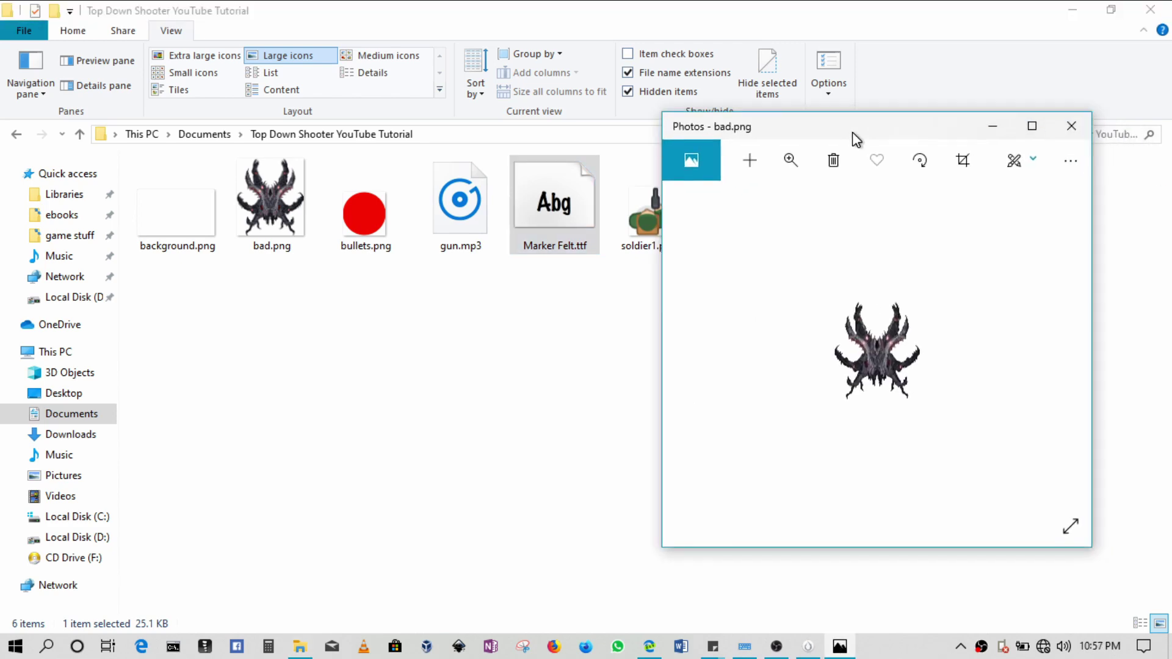
pyautogui.click(778, 647)
pyautogui.click(778, 647)
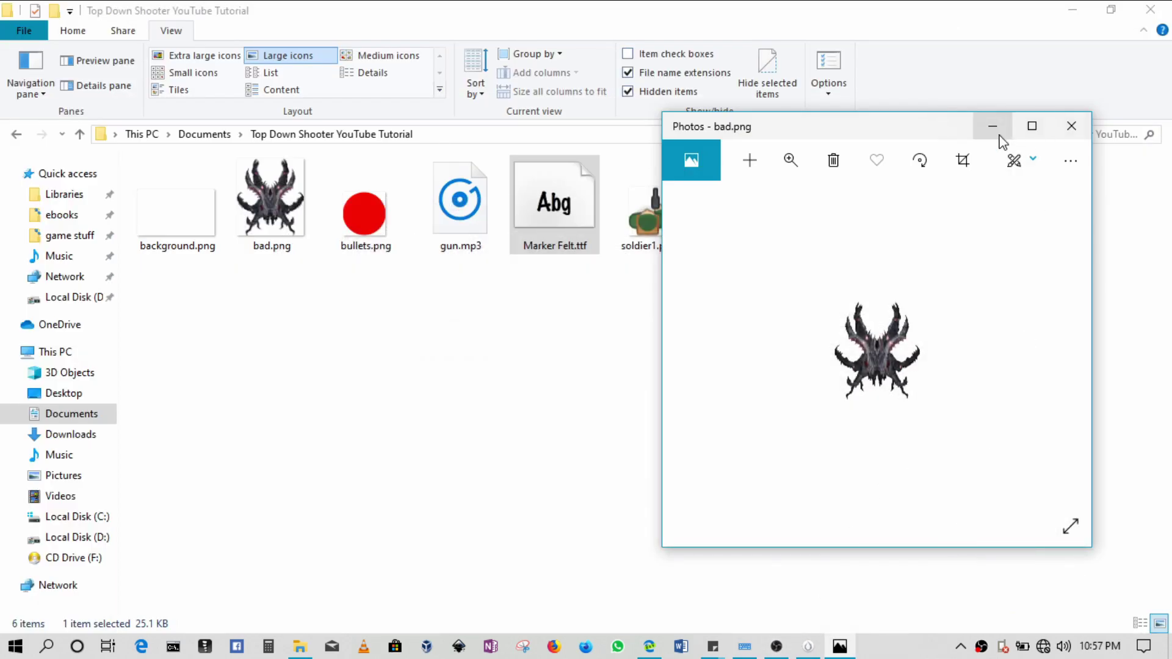
pyautogui.click(993, 127)
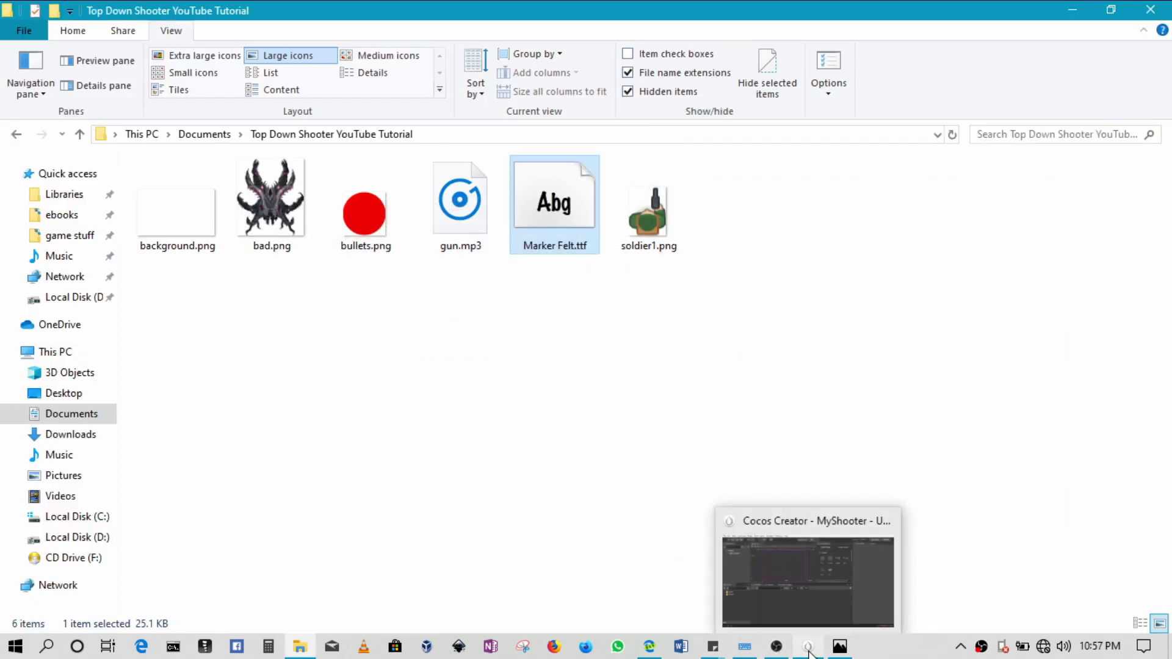
pyautogui.click(809, 652)
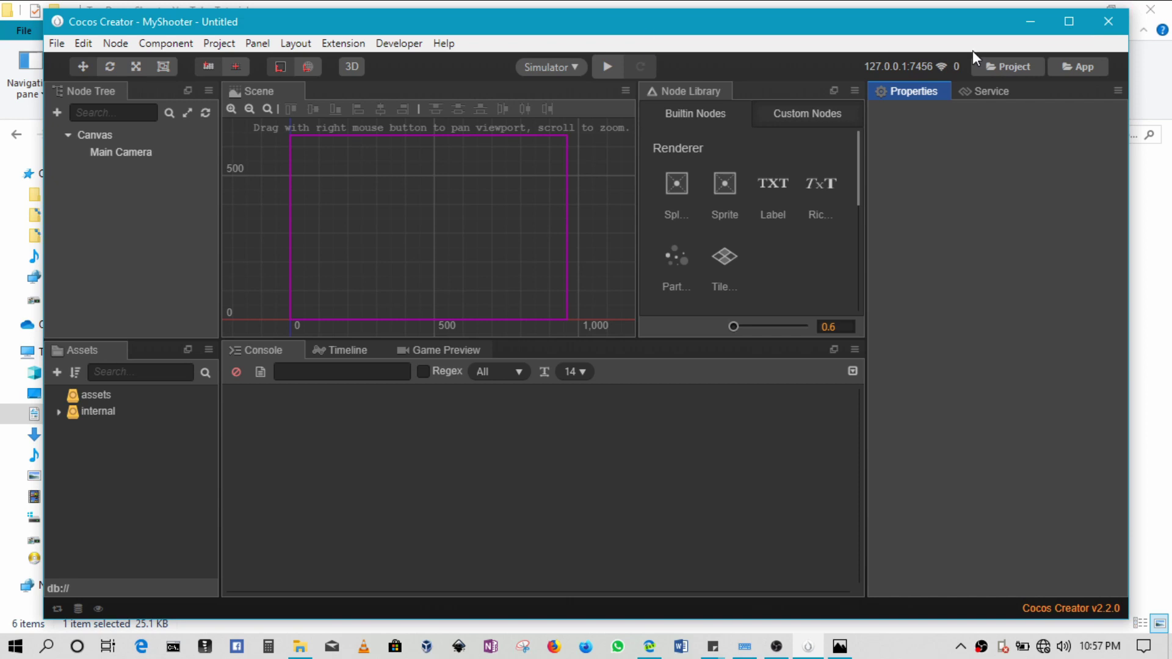
# Maximize the editor and drag background.png from the tutorial folder into the Assets panel
pyautogui.click(1068, 22)
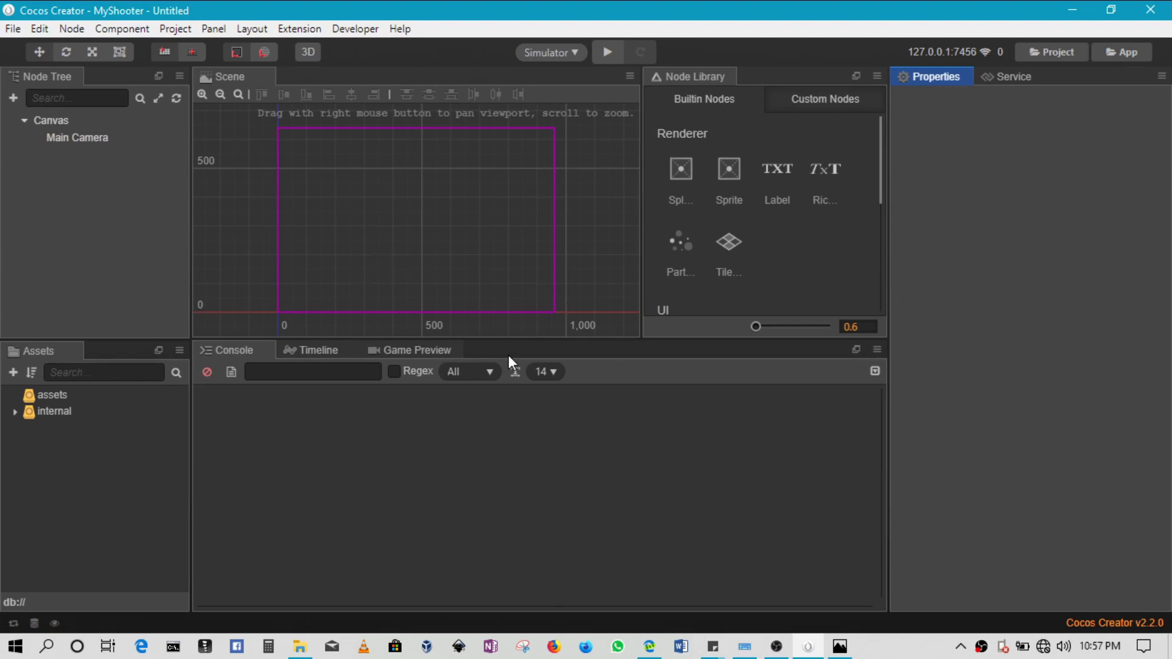
pyautogui.click(300, 646)
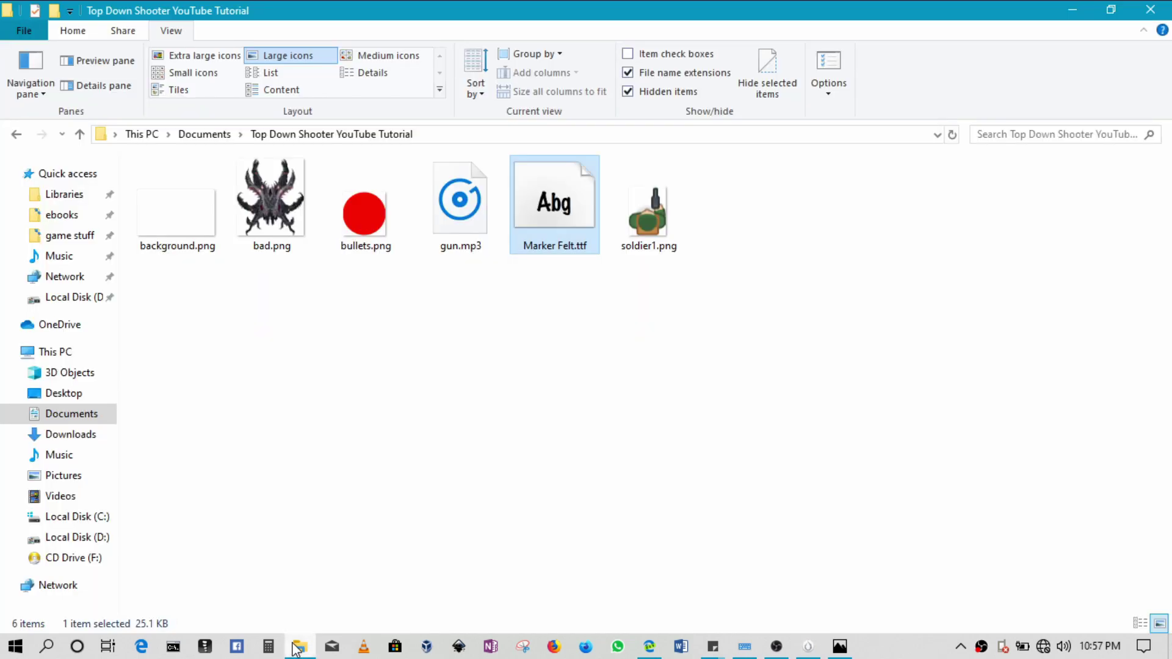
pyautogui.click(180, 218)
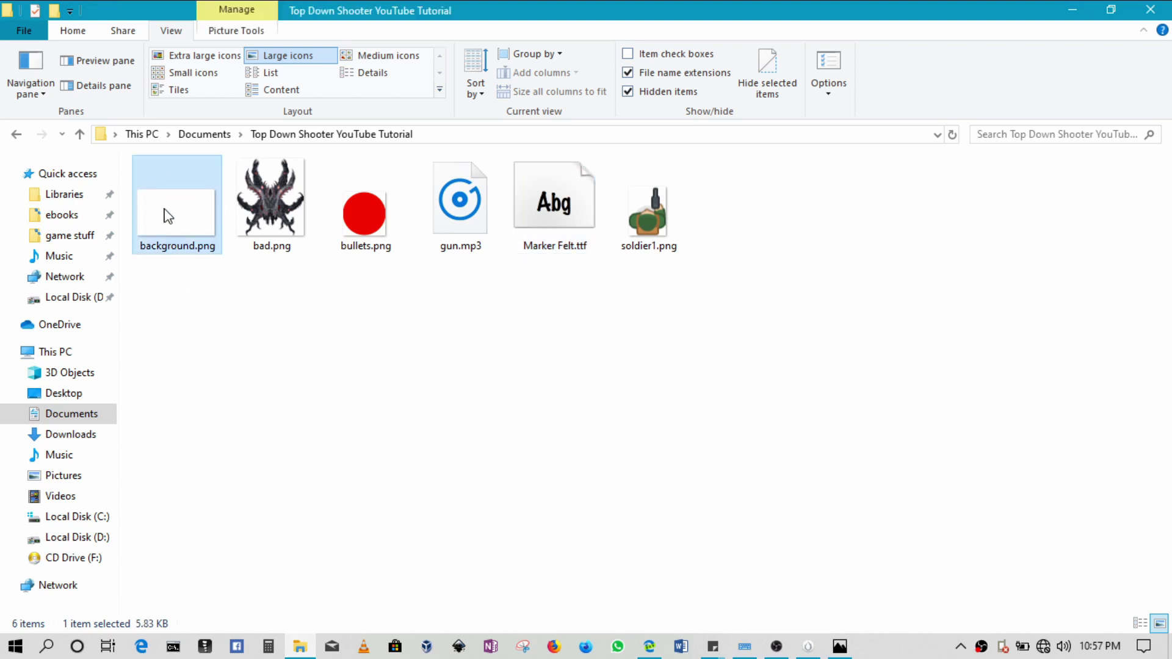
pyautogui.moveTo(187, 207); pyautogui.dragTo(86, 401)
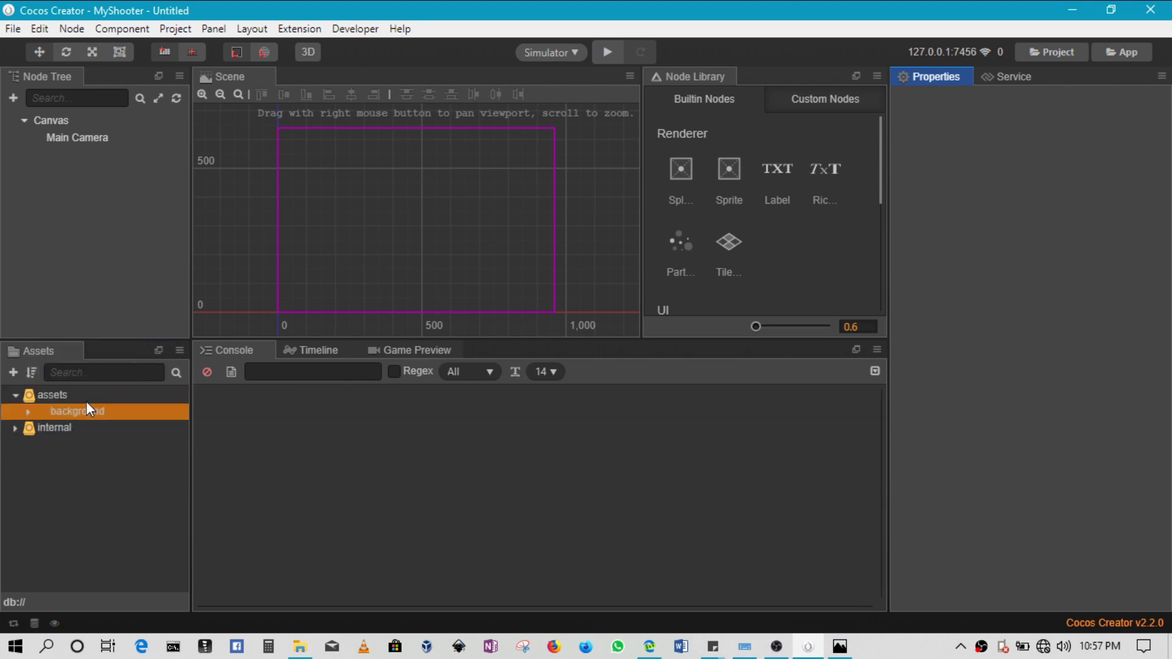
pyautogui.click(58, 412)
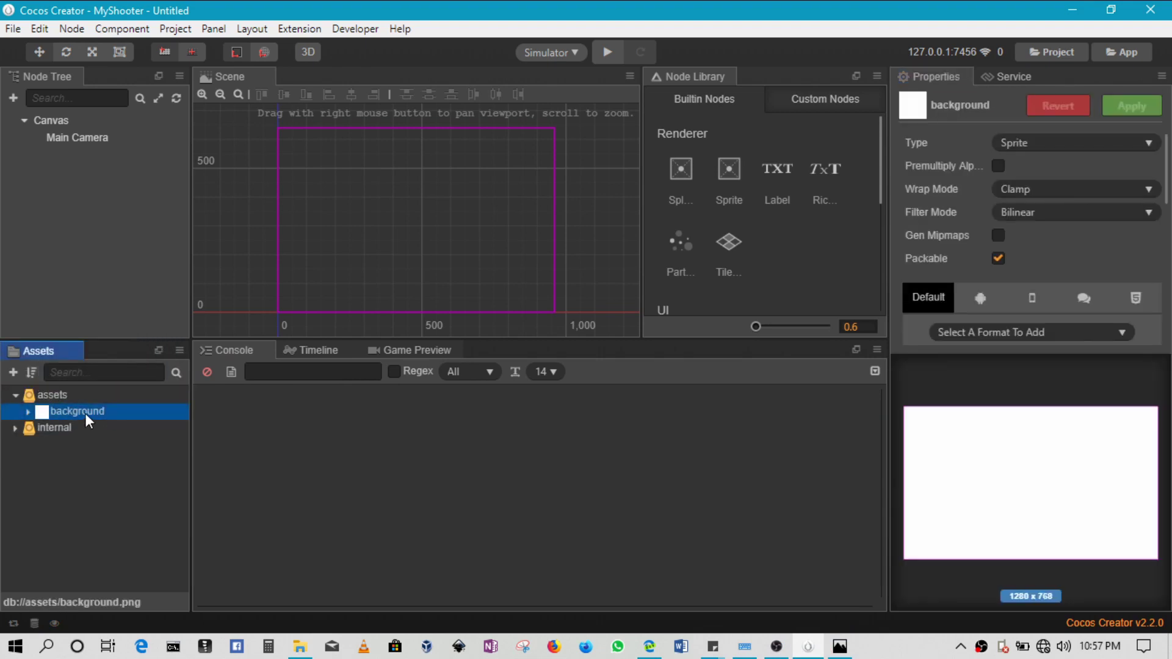
# Drop the background asset into the scene, nest its node under Canvas, and check its 1280 x 768 size
pyautogui.moveTo(85, 413); pyautogui.dragTo(470, 206)
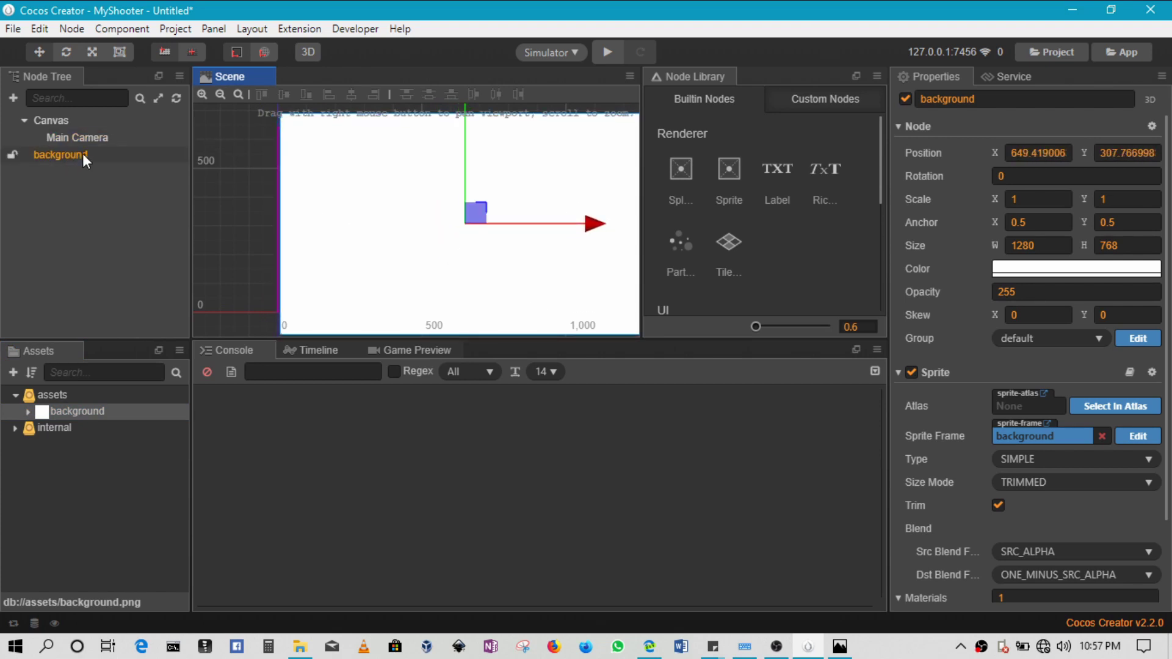
pyautogui.click(48, 155)
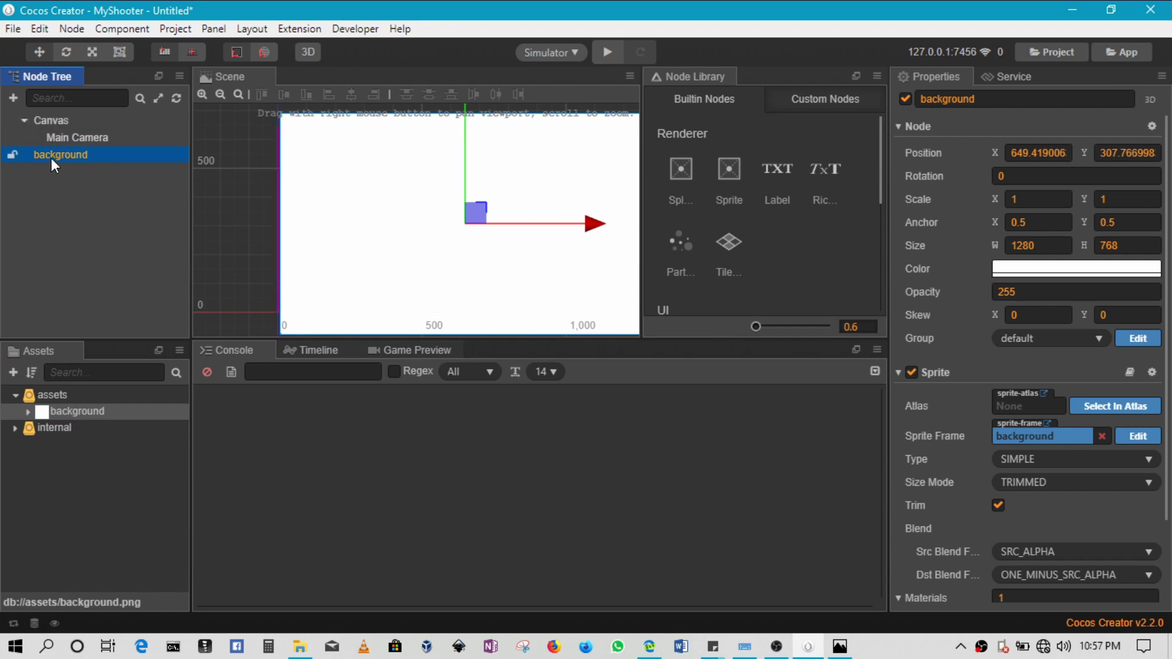
pyautogui.moveTo(49, 156); pyautogui.dragTo(53, 144)
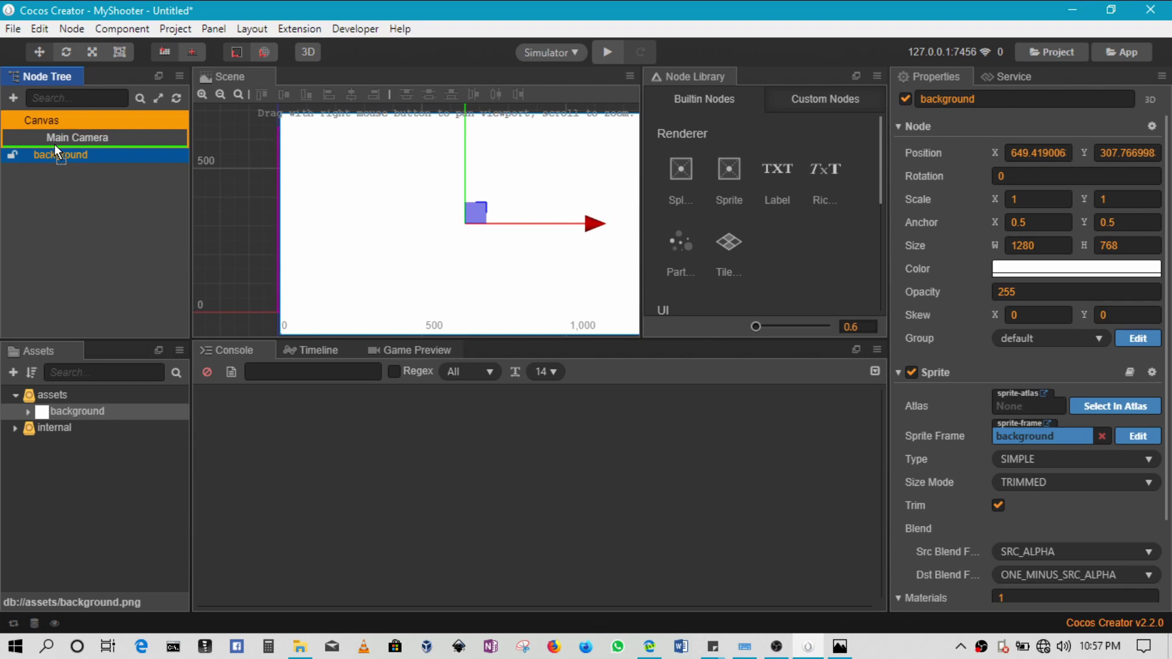
pyautogui.moveTo(54, 144); pyautogui.dragTo(54, 143)
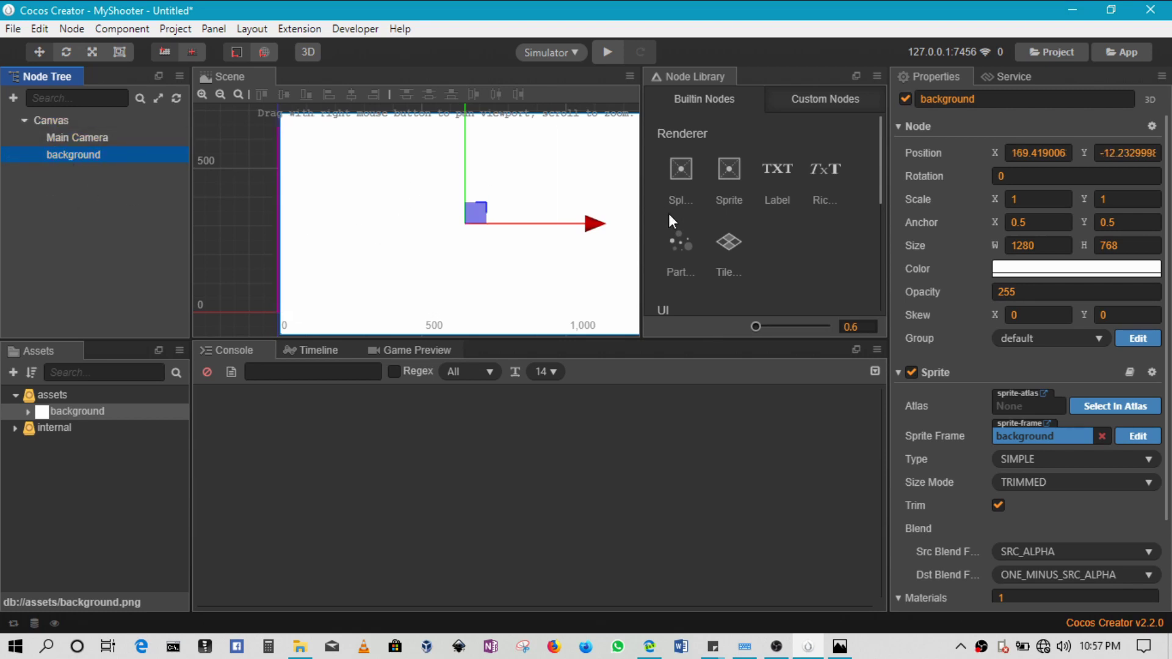
pyautogui.click(220, 95)
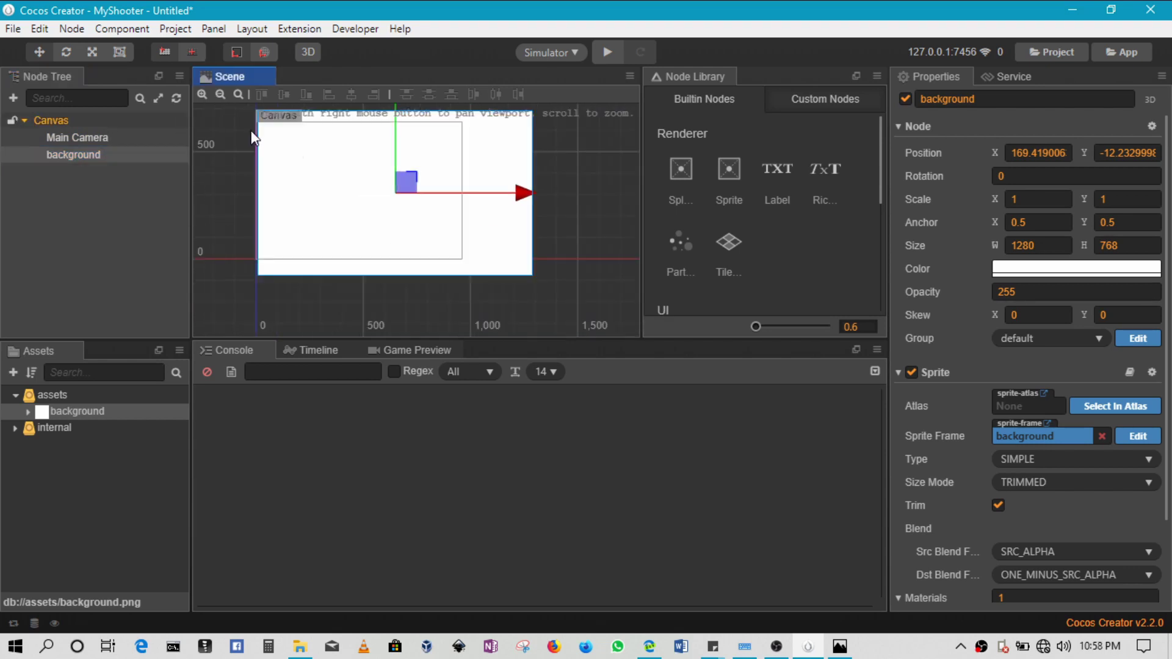
pyautogui.scroll(-1, 244, 194)
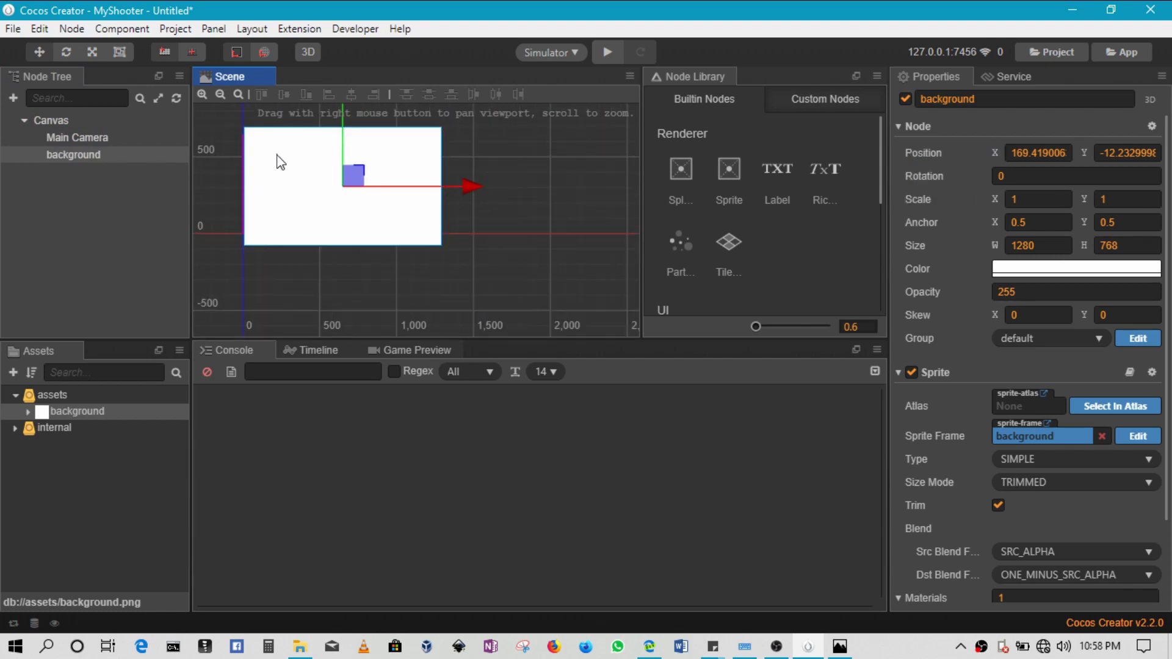
pyautogui.click(72, 154)
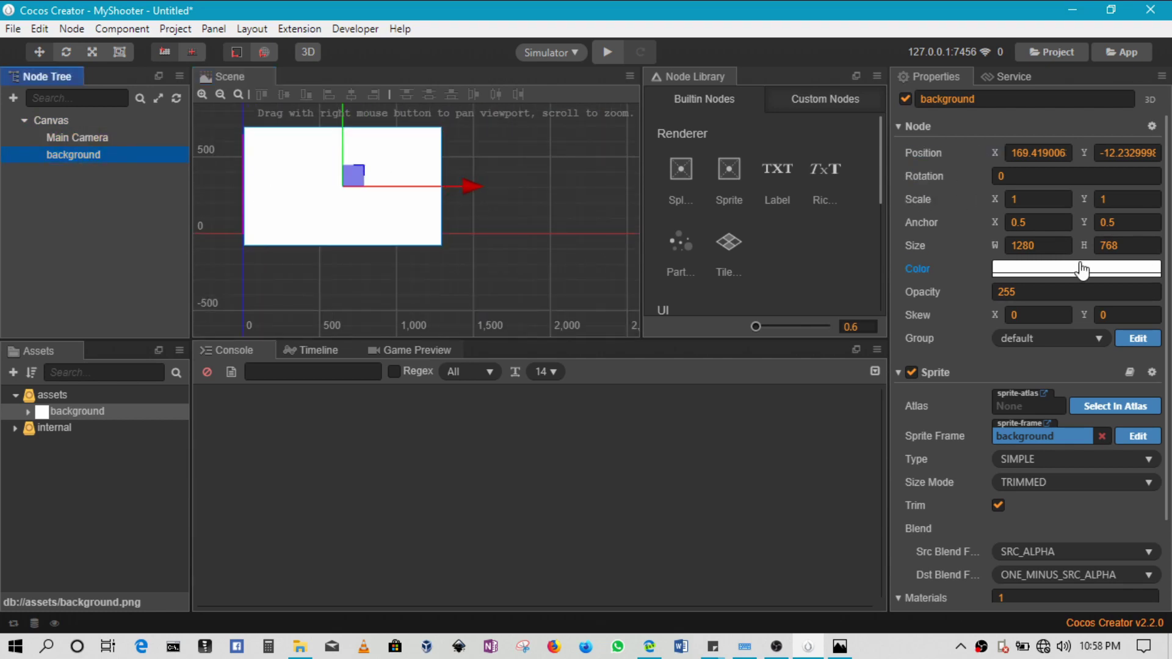
pyautogui.click(1116, 250)
# Open the Project Preview page of the project settings
pyautogui.click(63, 120)
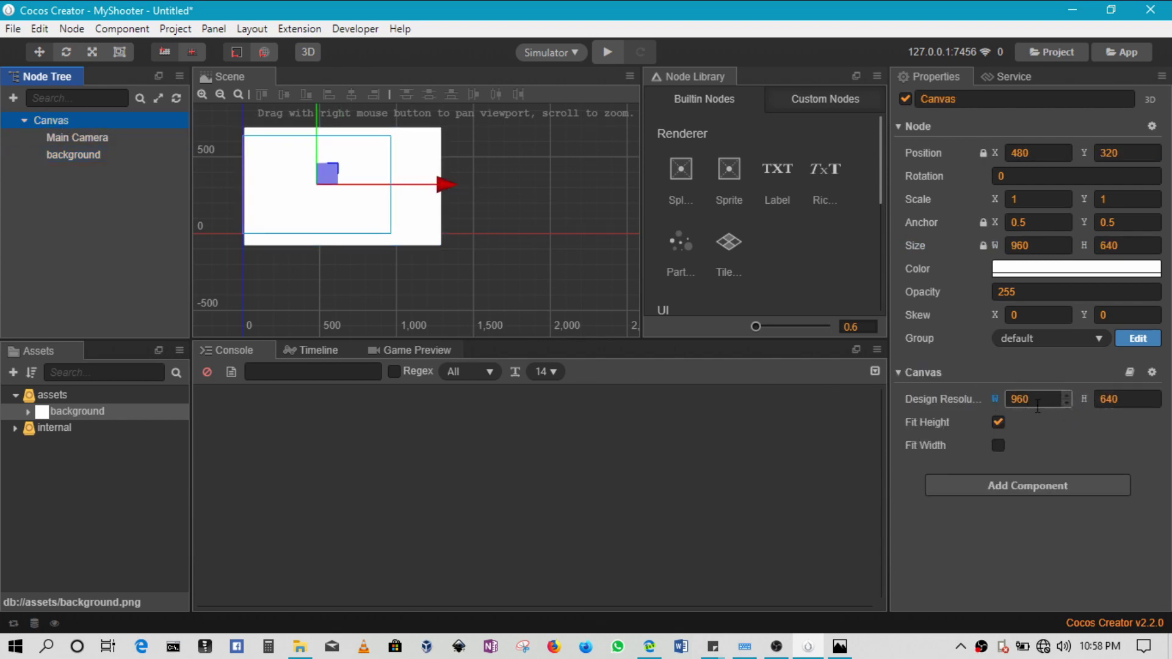
pyautogui.click(175, 29)
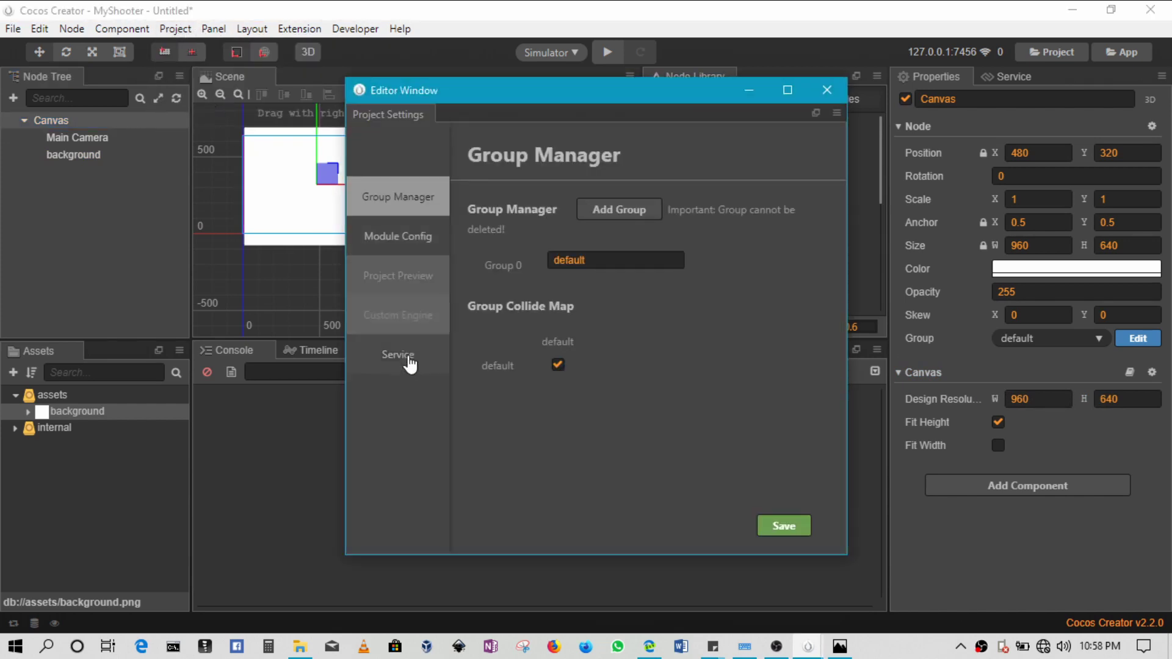
pyautogui.click(397, 275)
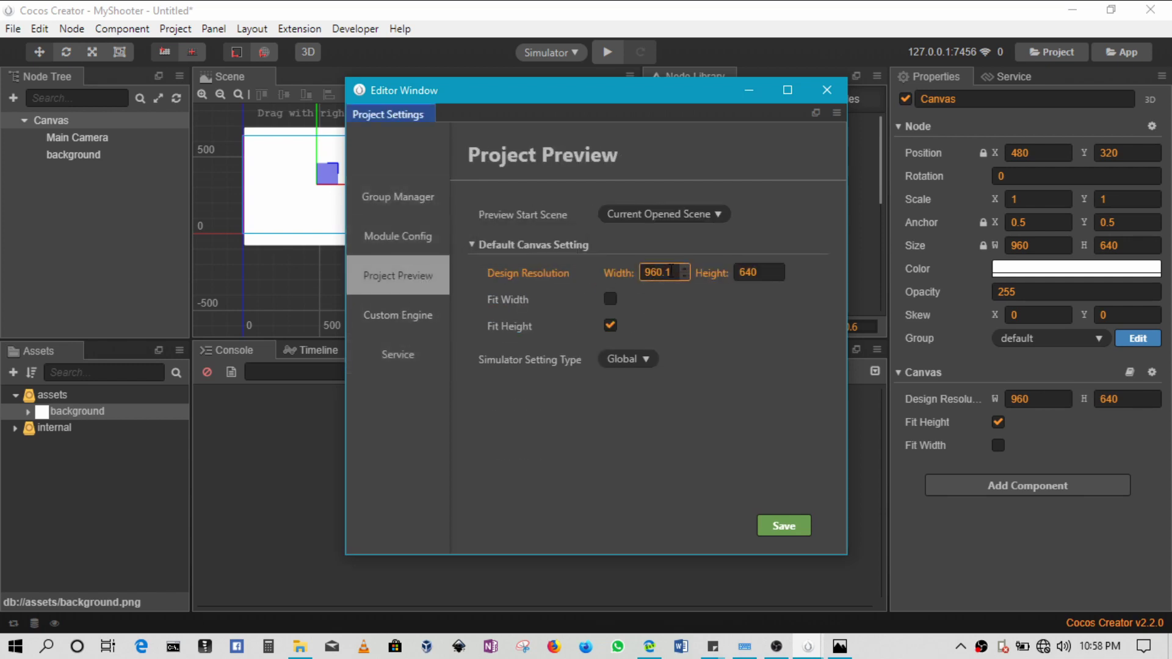
# Set the default preview resolution to 1280 x 768 with Fit Width and Fit Height, then save and close
pyautogui.moveTo(671, 271); pyautogui.dragTo(599, 273)
pyautogui.write('1280')
pyautogui.press('Tab')
pyautogui.write('7678')
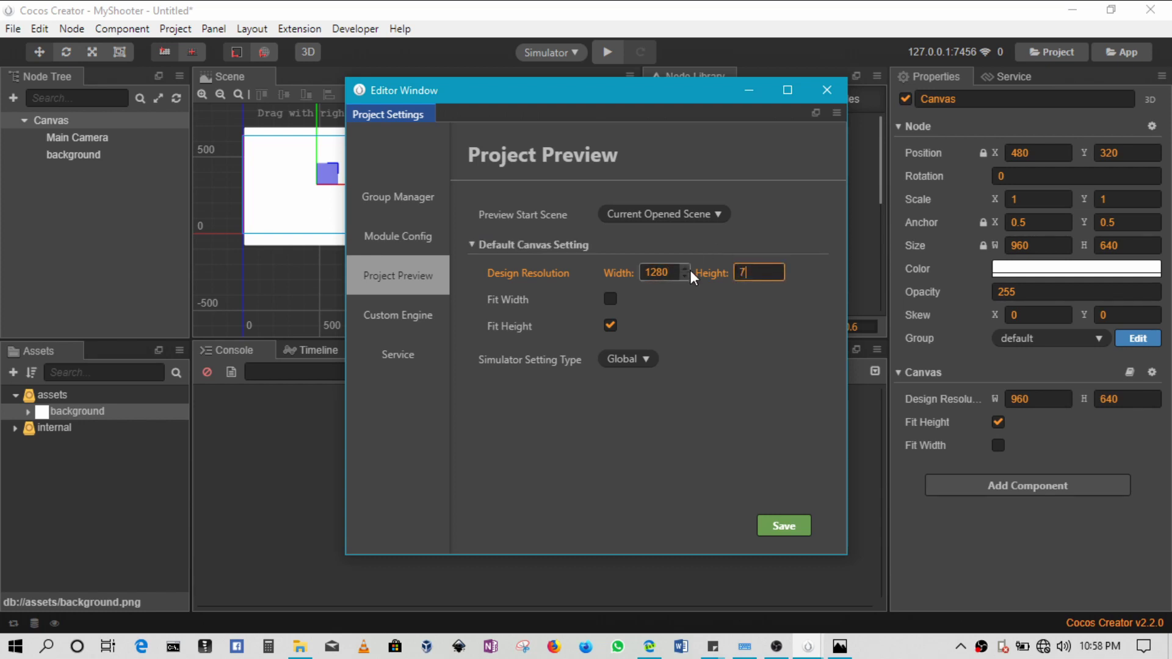
pyautogui.press('BackSpace')
pyautogui.press('BackSpace')
pyautogui.write('8')
pyautogui.click(609, 298)
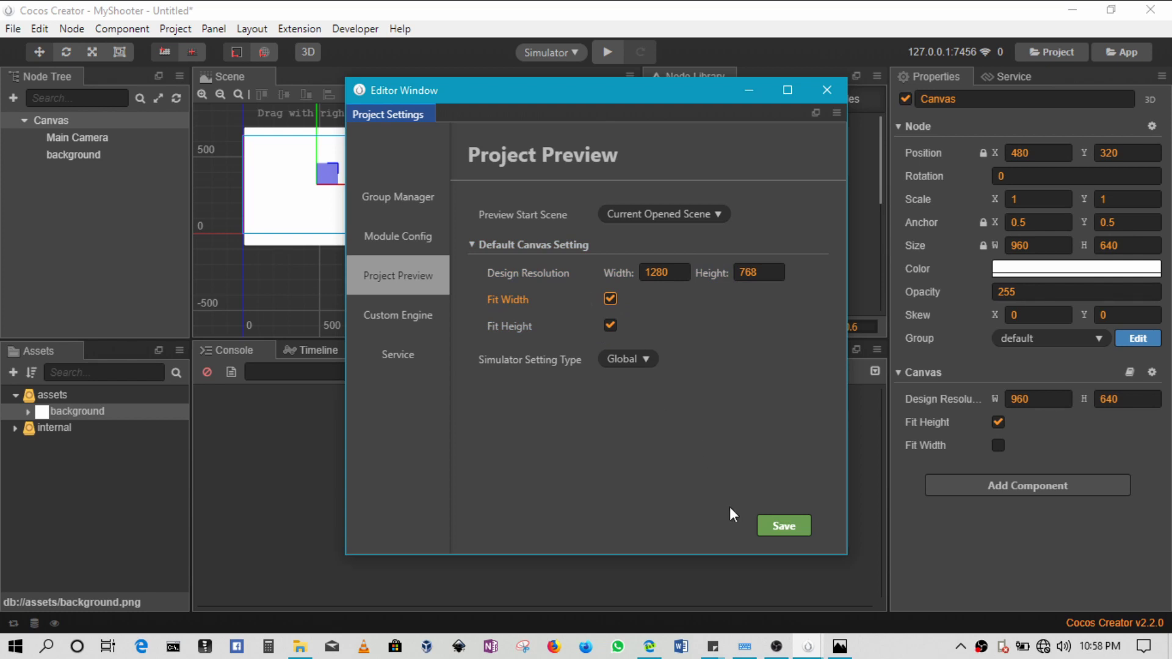
pyautogui.click(798, 529)
pyautogui.click(837, 93)
# Set the Canvas component's Design Resolution to W 1280 and H 768
pyautogui.click(913, 400)
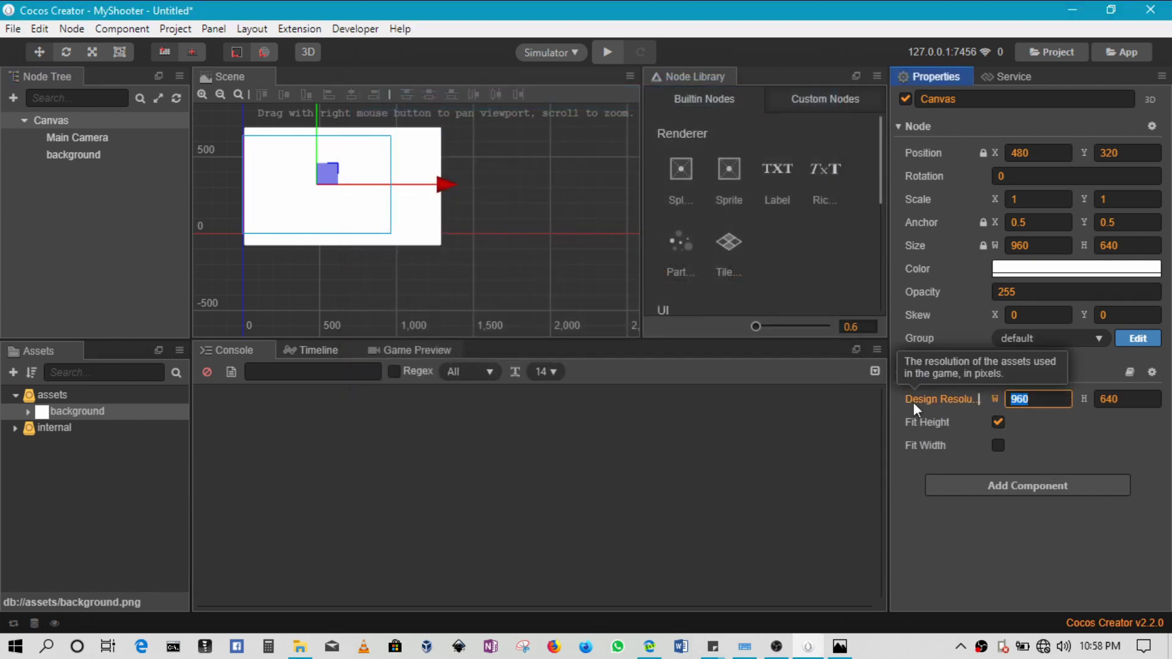
pyautogui.write('1280')
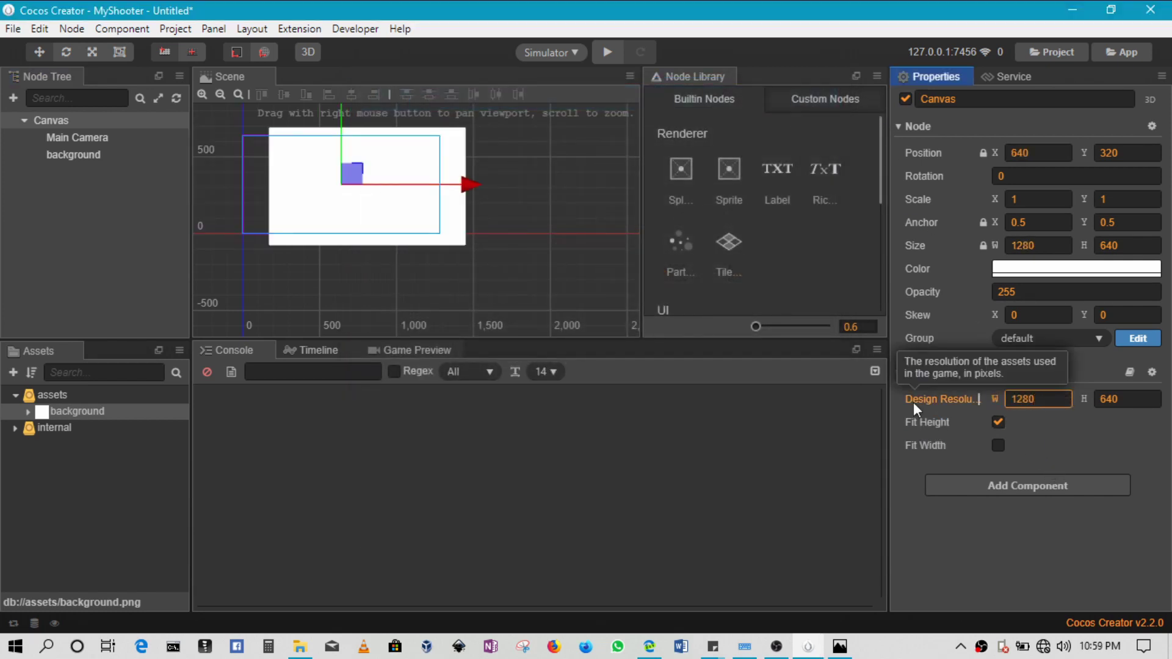
pyautogui.press('Tab')
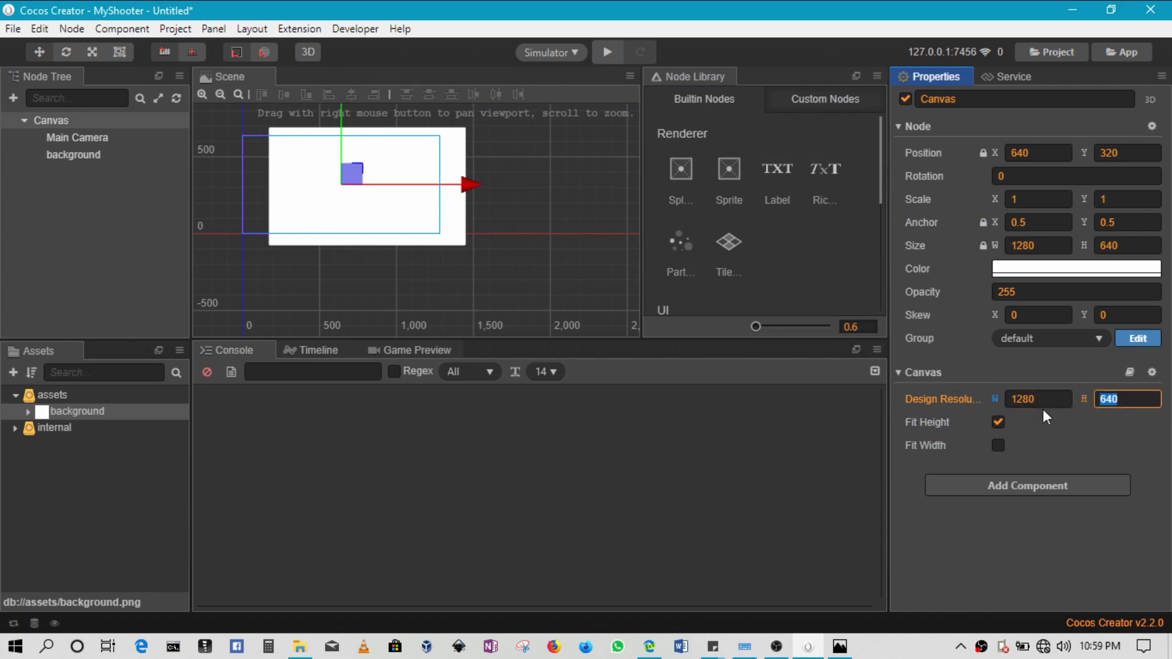
pyautogui.write('768')
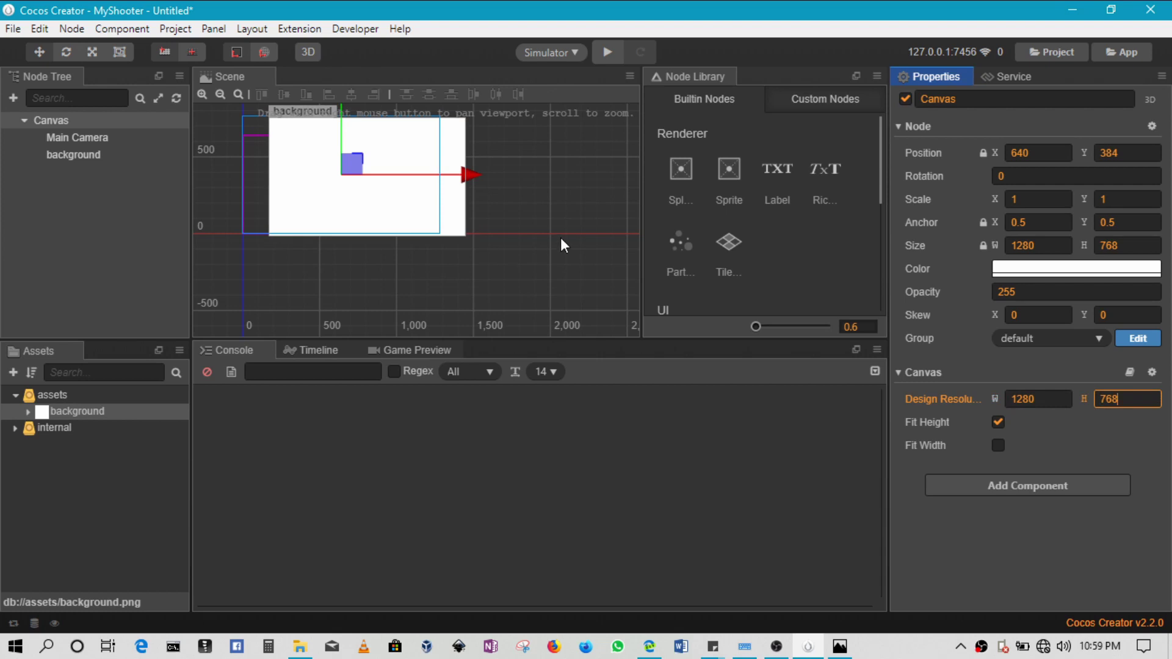
# Save the current scene as Game in the assets folder with File > Save Scene
pyautogui.click(13, 29)
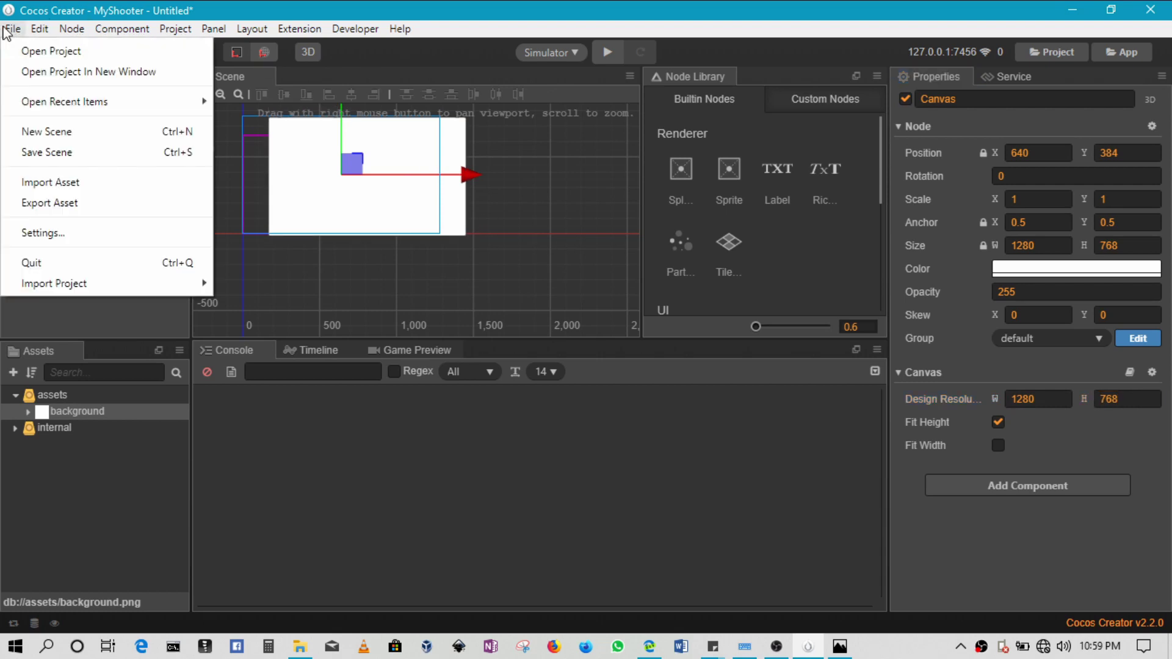
pyautogui.click(59, 152)
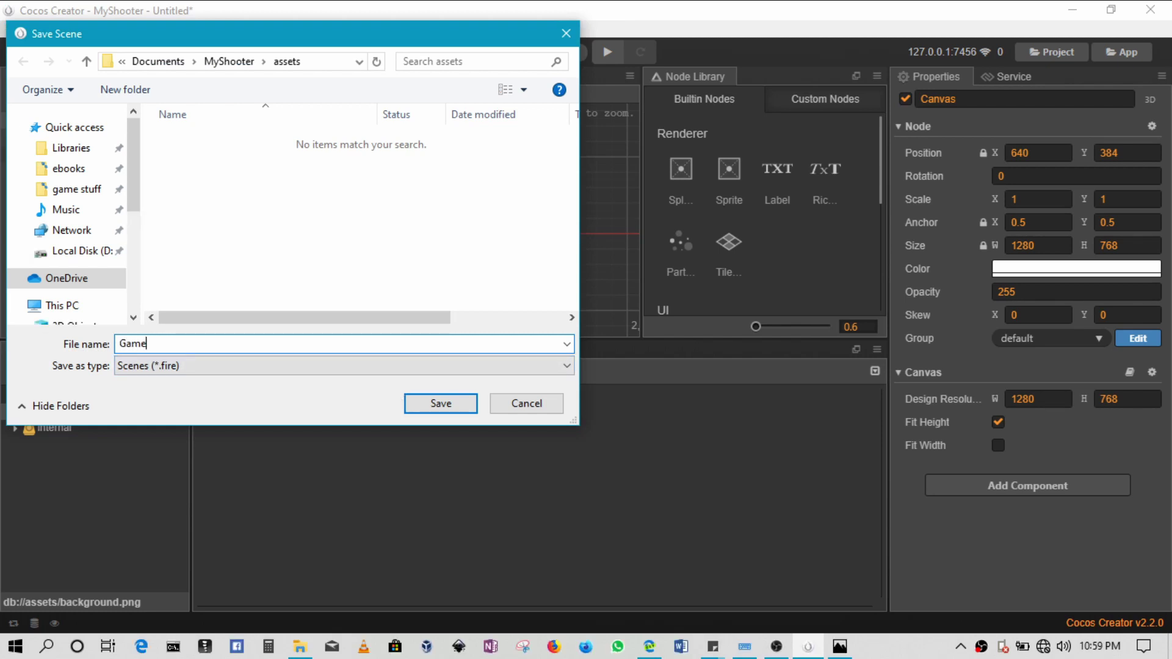
pyautogui.write('Game')
pyautogui.press('Return')
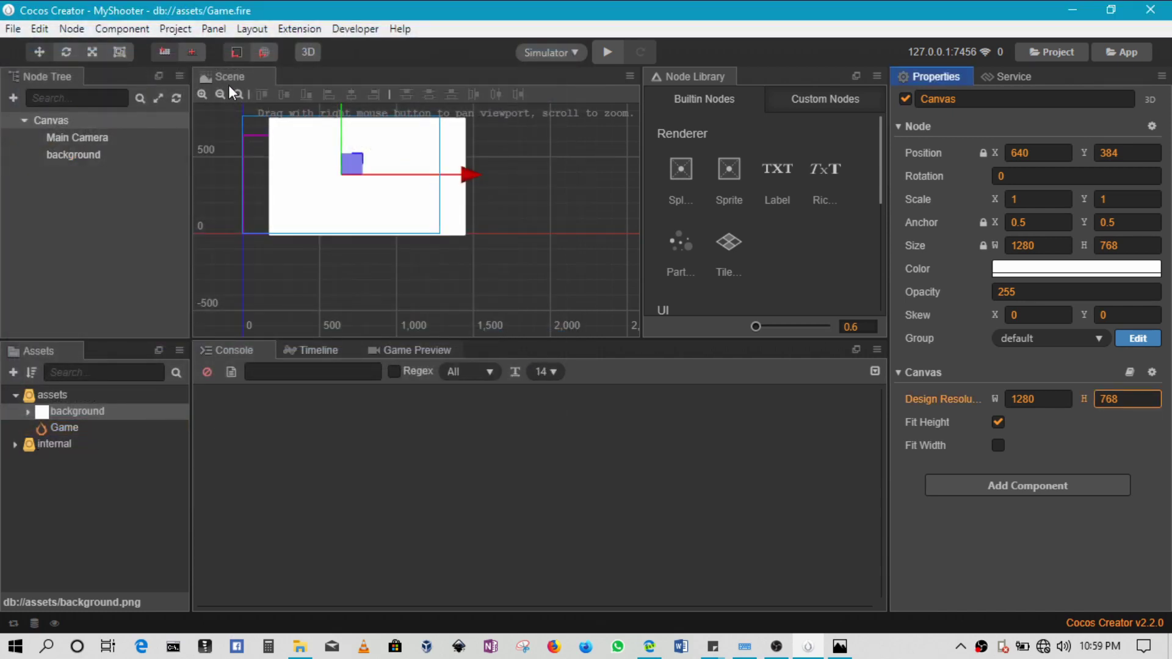
# Drag the background sprite over the canvas and check the fit in the Game Preview
pyautogui.click(225, 106)
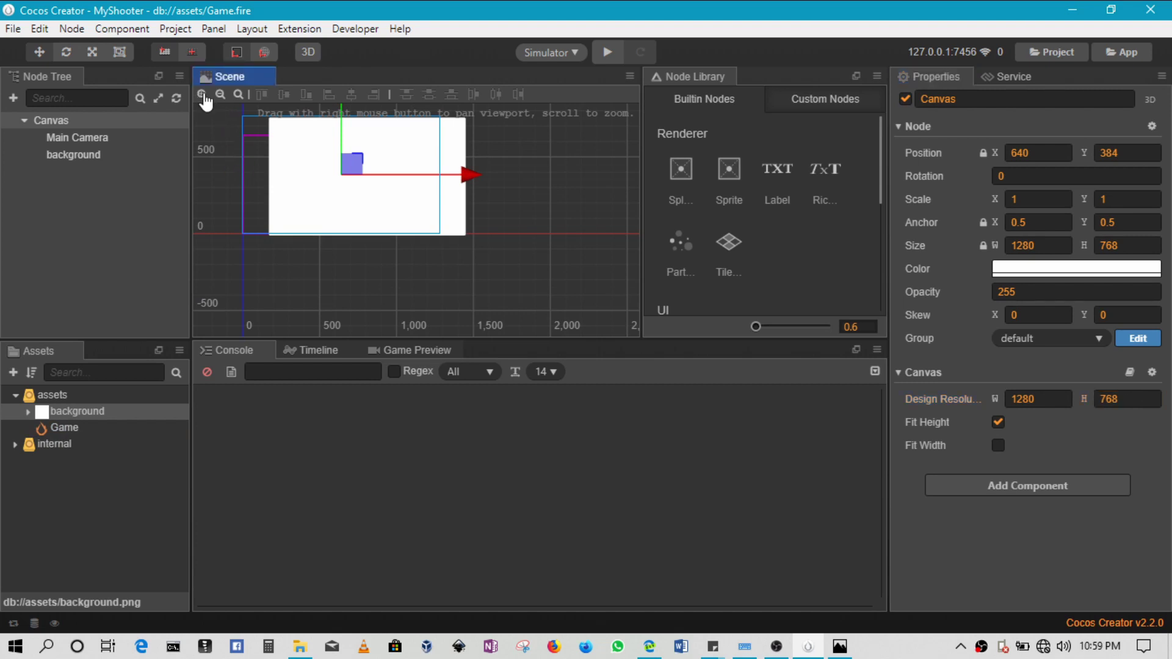
pyautogui.click(203, 96)
pyautogui.click(239, 194)
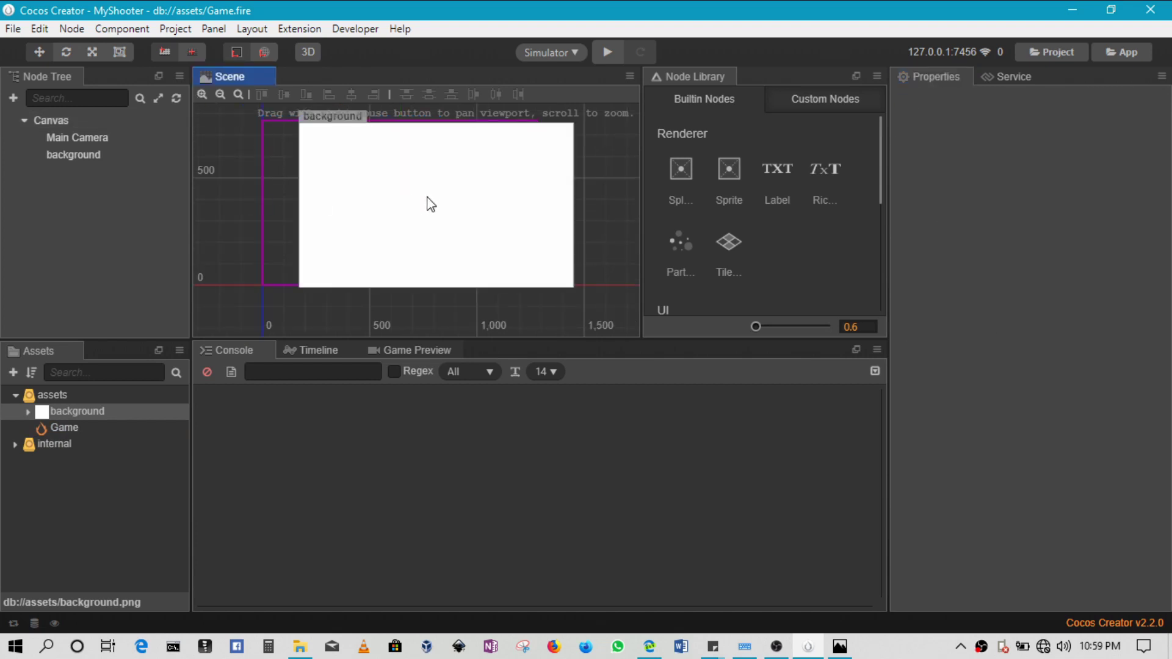
pyautogui.click(434, 201)
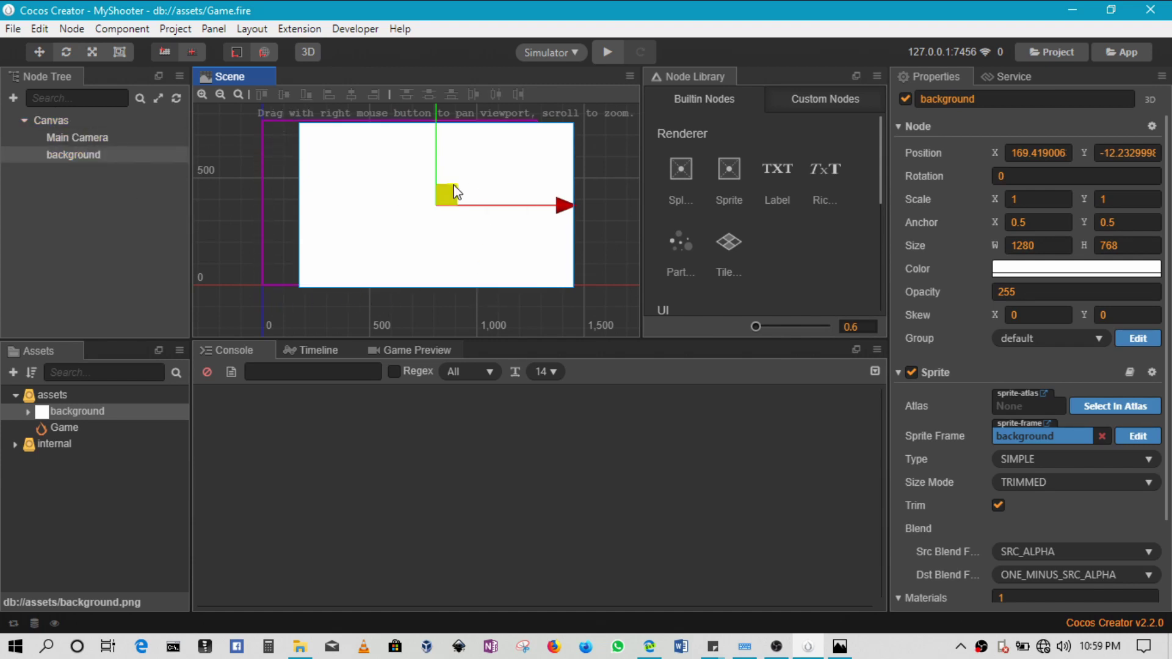
pyautogui.moveTo(446, 194); pyautogui.dragTo(392, 336)
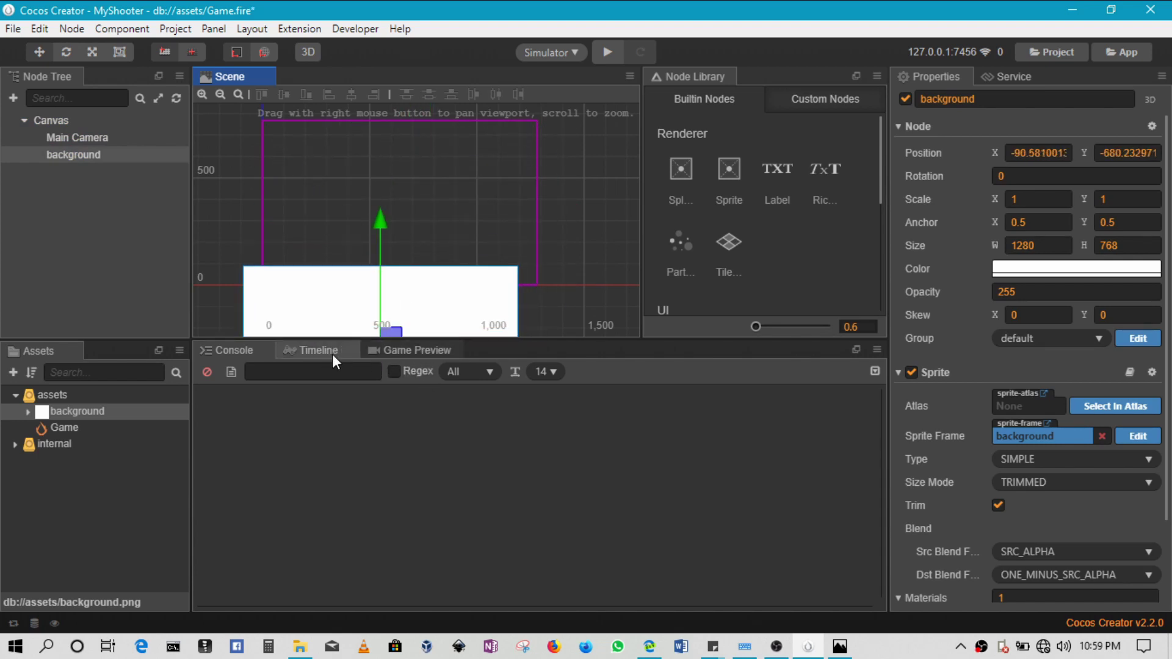
pyautogui.click(404, 350)
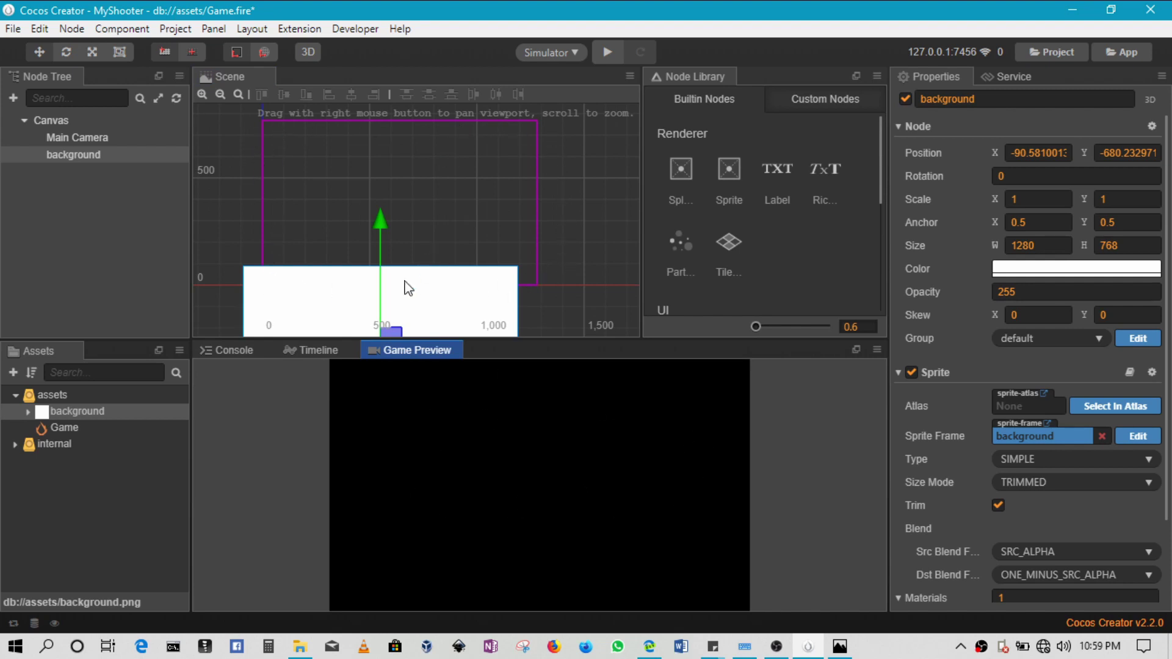
pyautogui.moveTo(395, 332); pyautogui.dragTo(414, 191)
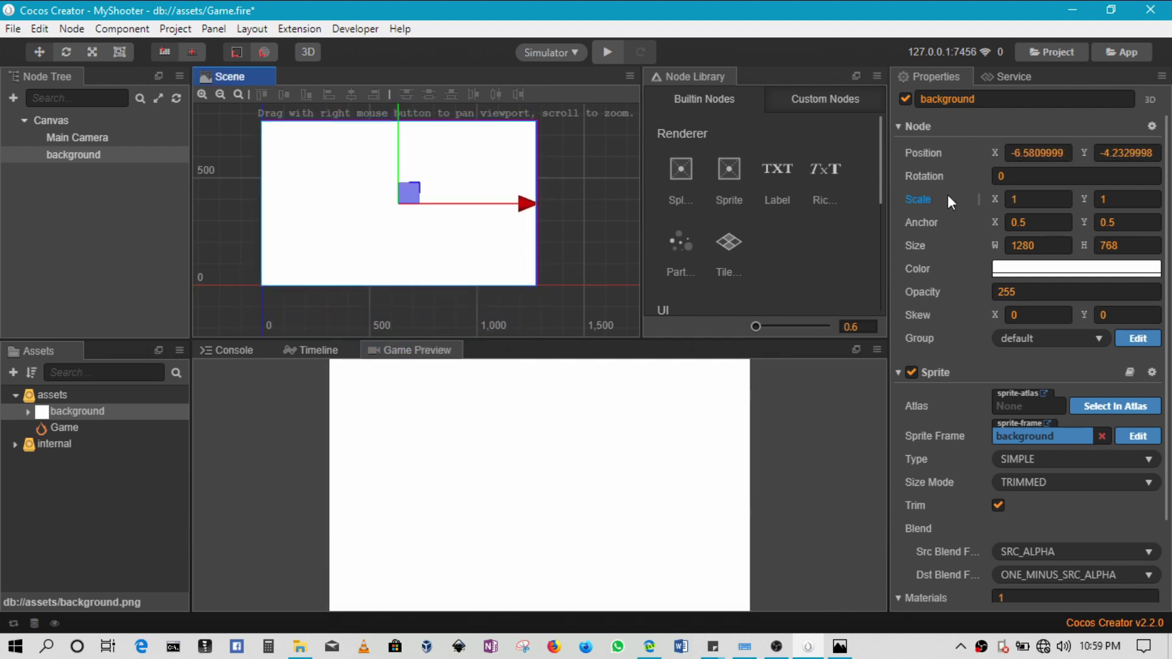
# Set the background node's position to X 0, Y 0
pyautogui.click(1038, 153)
pyautogui.write('0')
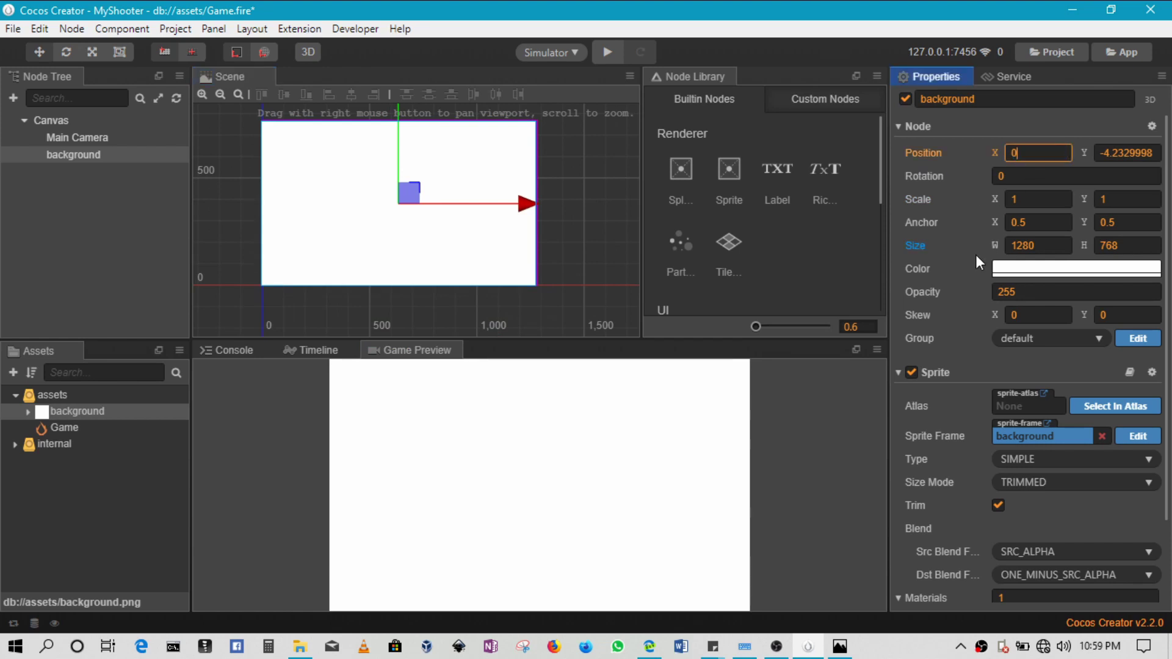
pyautogui.click(1111, 153)
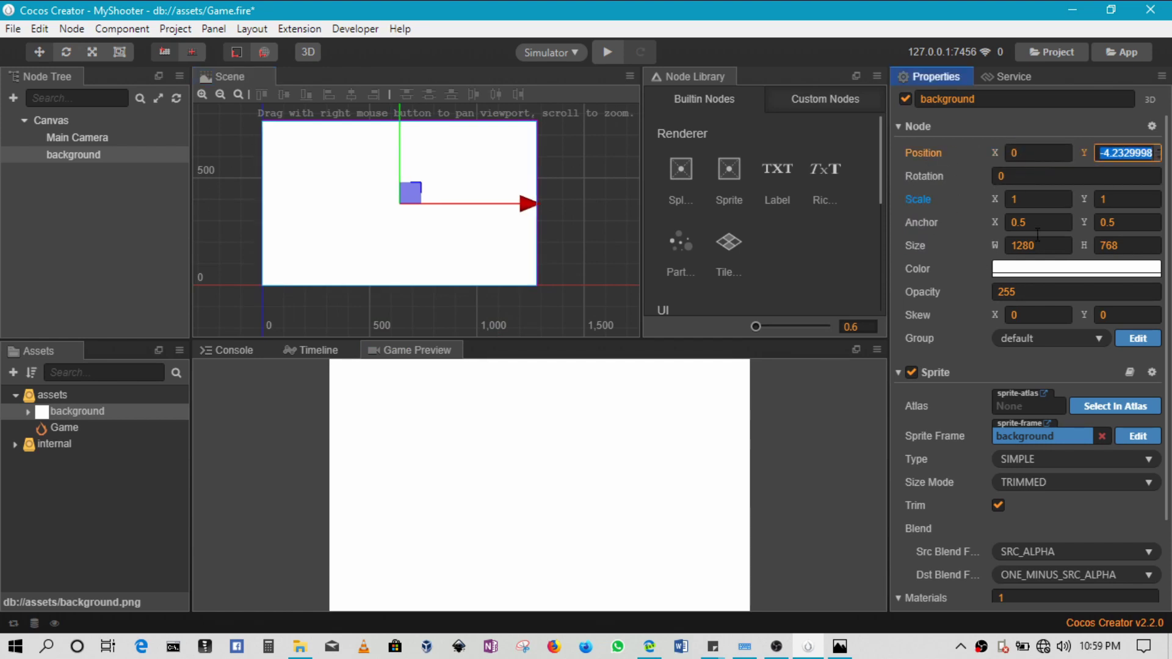
pyautogui.write('0')
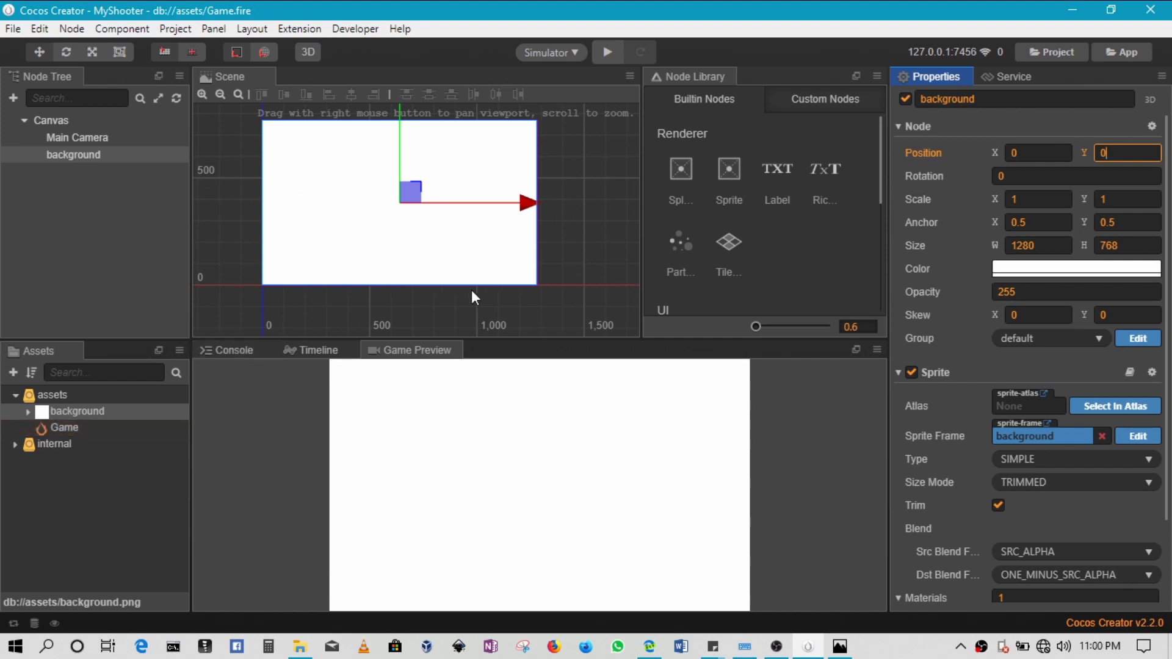
# Drag bad.png from the tutorial folder into the Assets panel
pyautogui.click(300, 646)
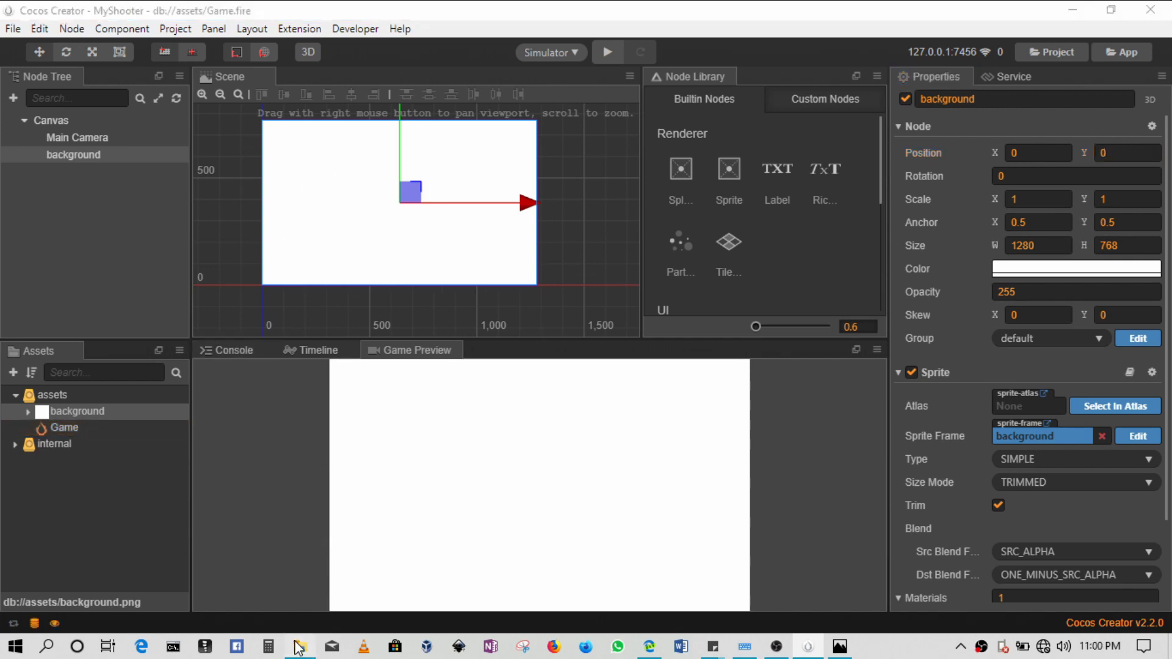
pyautogui.click(267, 221)
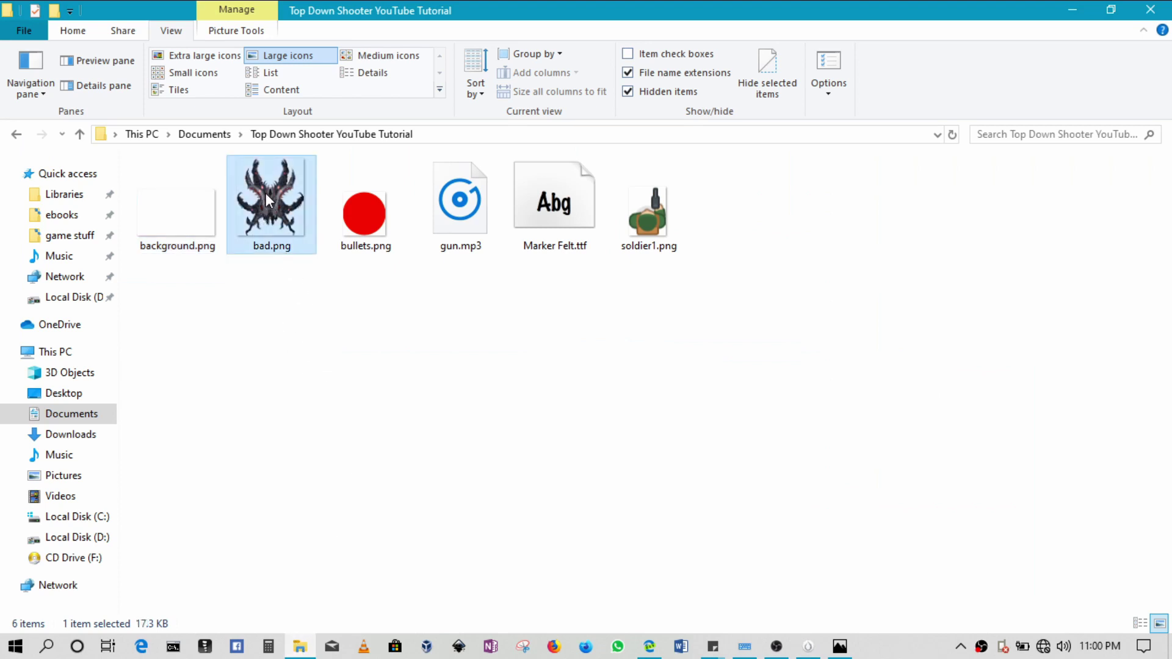
pyautogui.moveTo(267, 195); pyautogui.dragTo(101, 405)
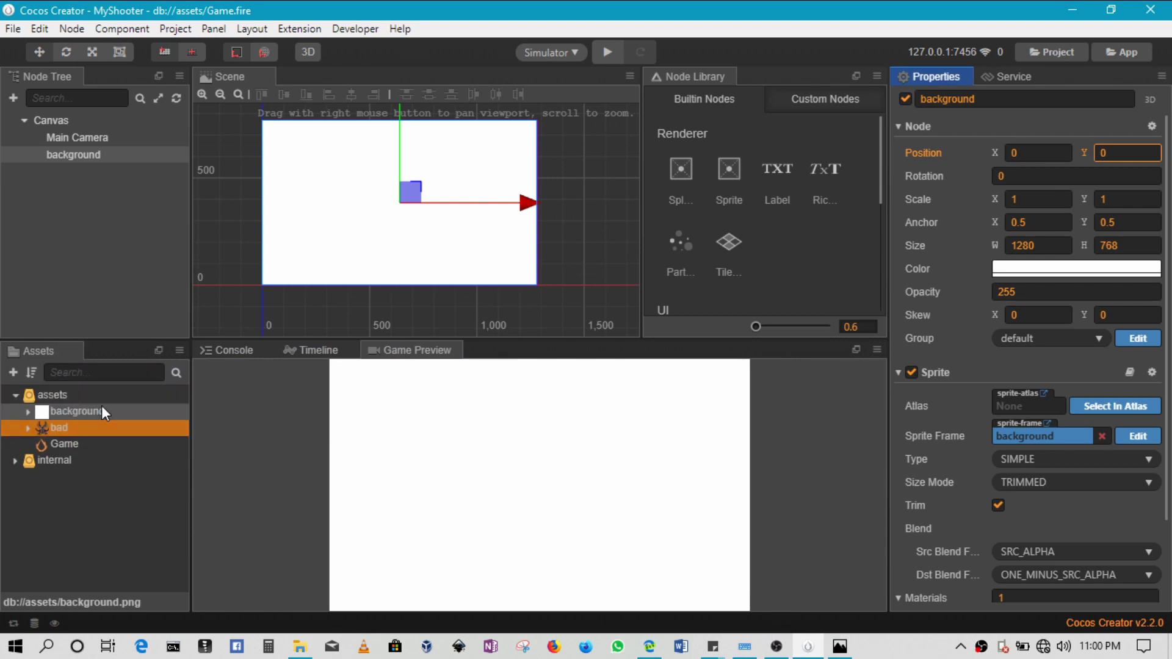
# Place the bad enemy image into the scene as a sprite
pyautogui.click(60, 426)
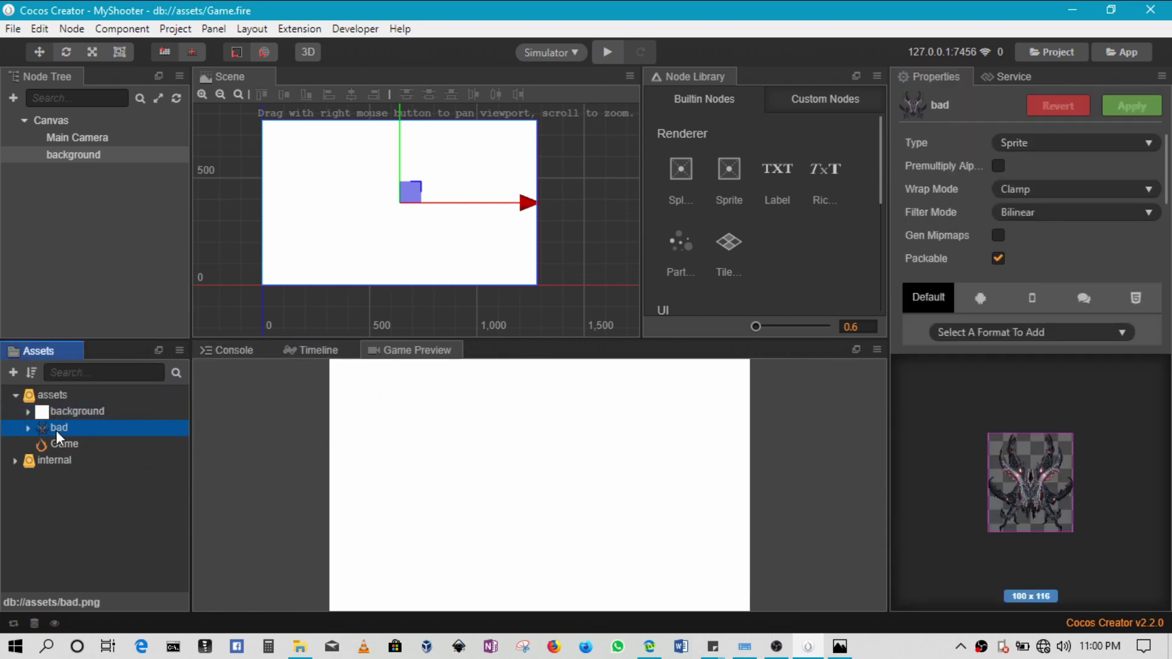
pyautogui.moveTo(59, 436); pyautogui.dragTo(280, 124)
pyautogui.click(303, 139)
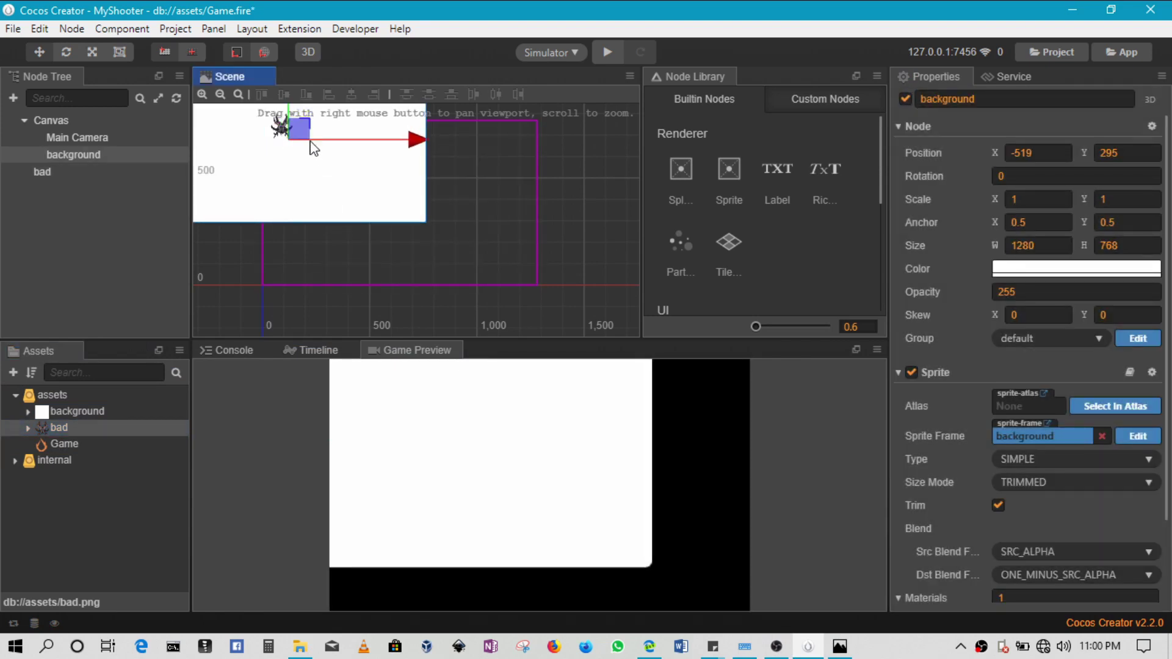
# Reset the background to position 0, 0 and nudge the bad sprite into place near the top-left
pyautogui.moveTo(313, 148); pyautogui.dragTo(421, 209)
pyautogui.click(1037, 153)
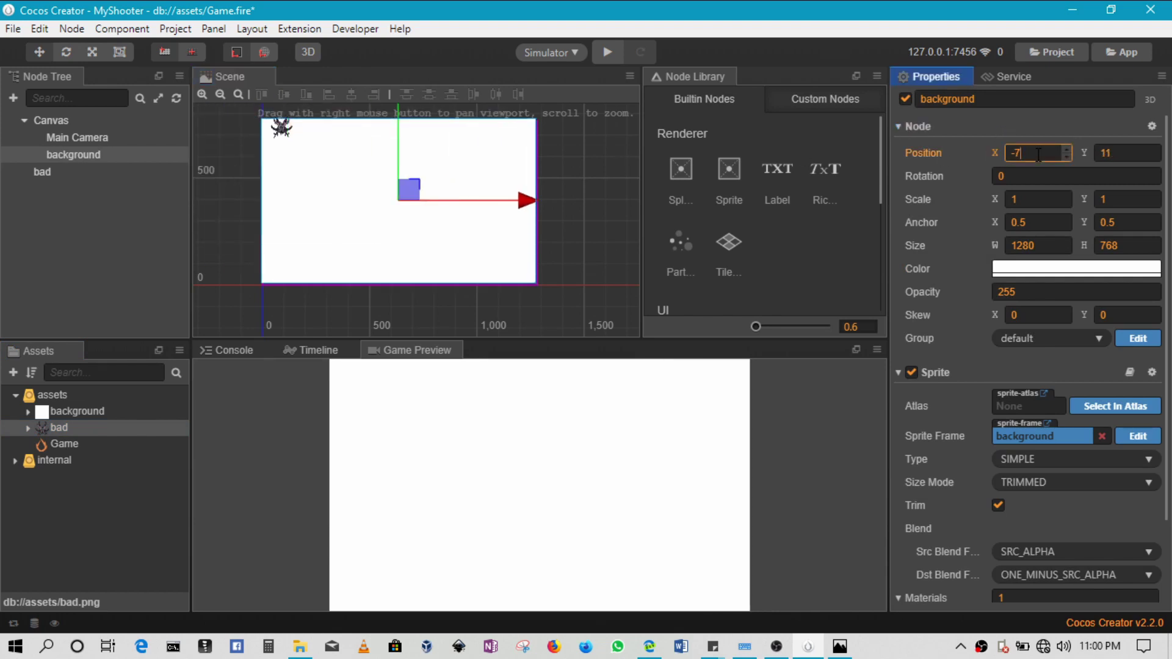
pyautogui.write('0')
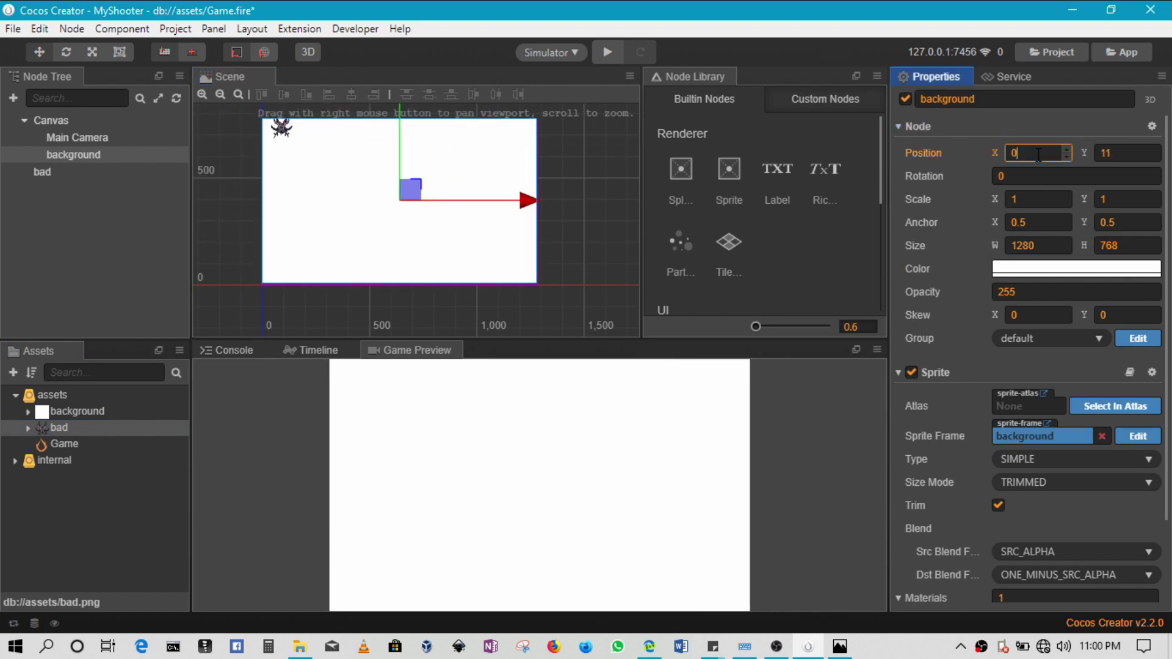
pyautogui.click(1120, 154)
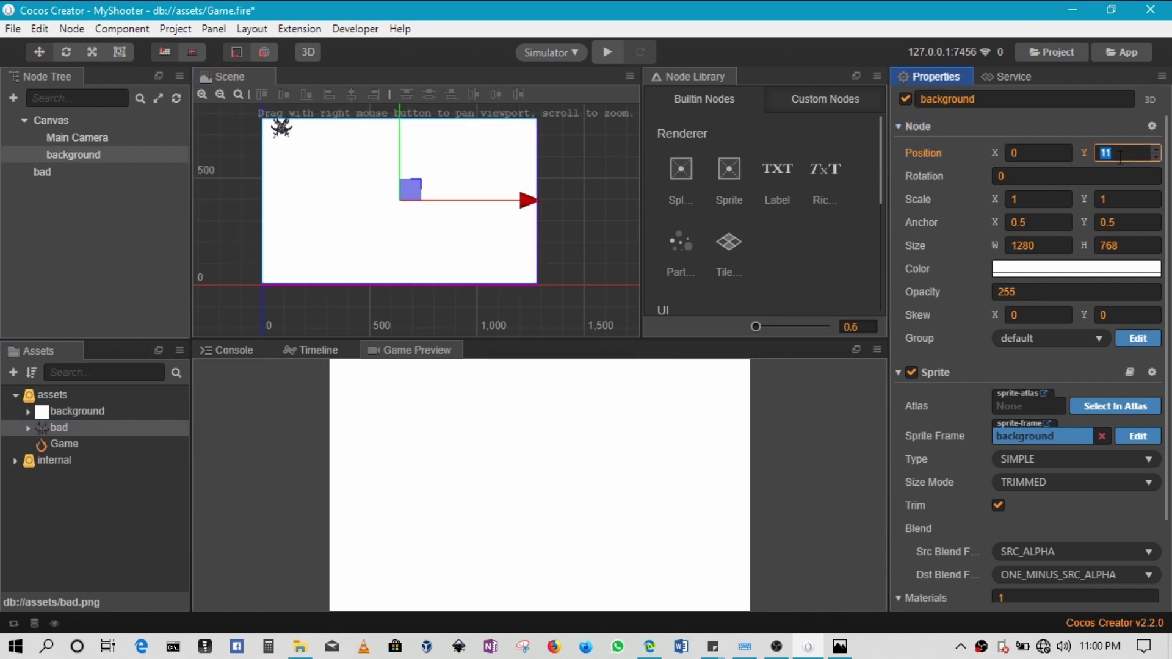
pyautogui.click(282, 129)
pyautogui.moveTo(282, 130)
pyautogui.mouseDown()
pyautogui.moveTo(349, 221)
pyautogui.moveTo(405, 223)
pyautogui.moveTo(375, 170)
pyautogui.moveTo(405, 166)
pyautogui.moveTo(368, 173)
pyautogui.moveTo(343, 162)
pyautogui.moveTo(353, 152)
pyautogui.moveTo(443, 160)
pyautogui.moveTo(449, 186)
pyautogui.moveTo(313, 144)
pyautogui.moveTo(301, 120)
pyautogui.moveTo(284, 128)
pyautogui.mouseUp()
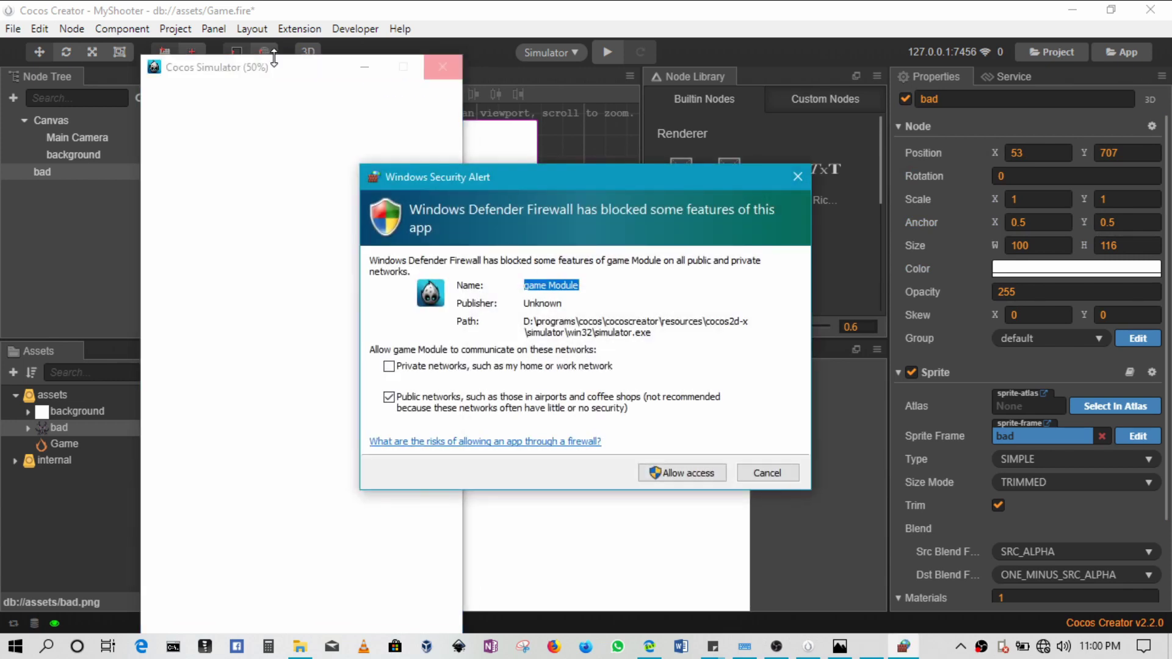
# Grant the simulator network access, then collapse the bad node's Node transform section
pyautogui.click(413, 366)
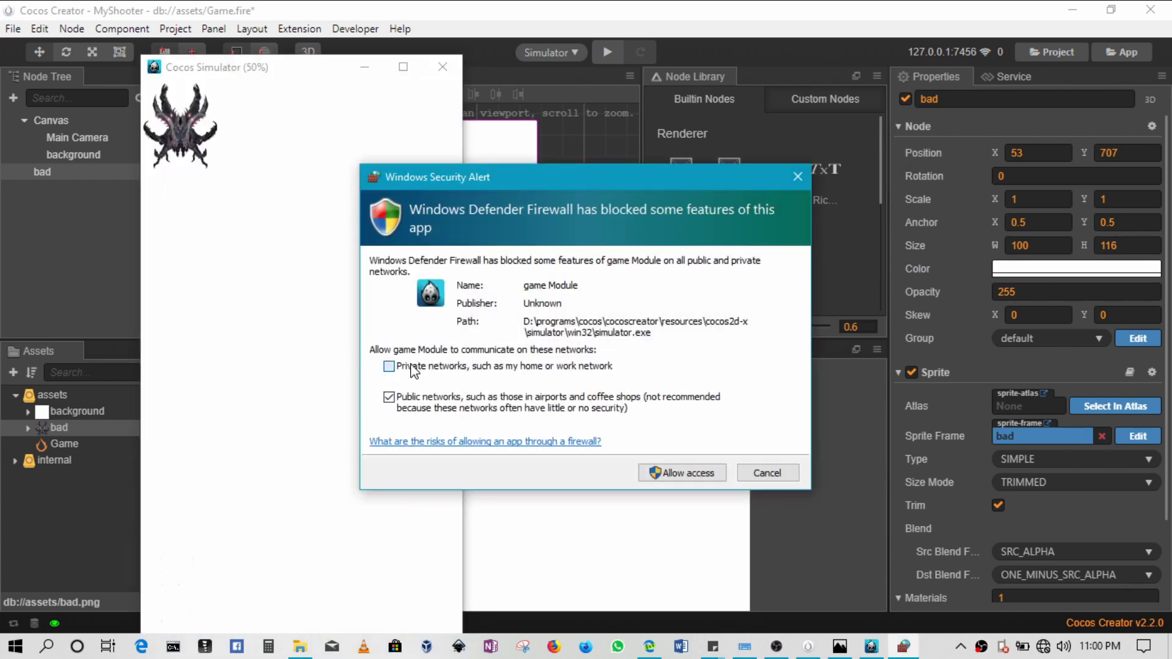
pyautogui.click(677, 473)
pyautogui.click(683, 475)
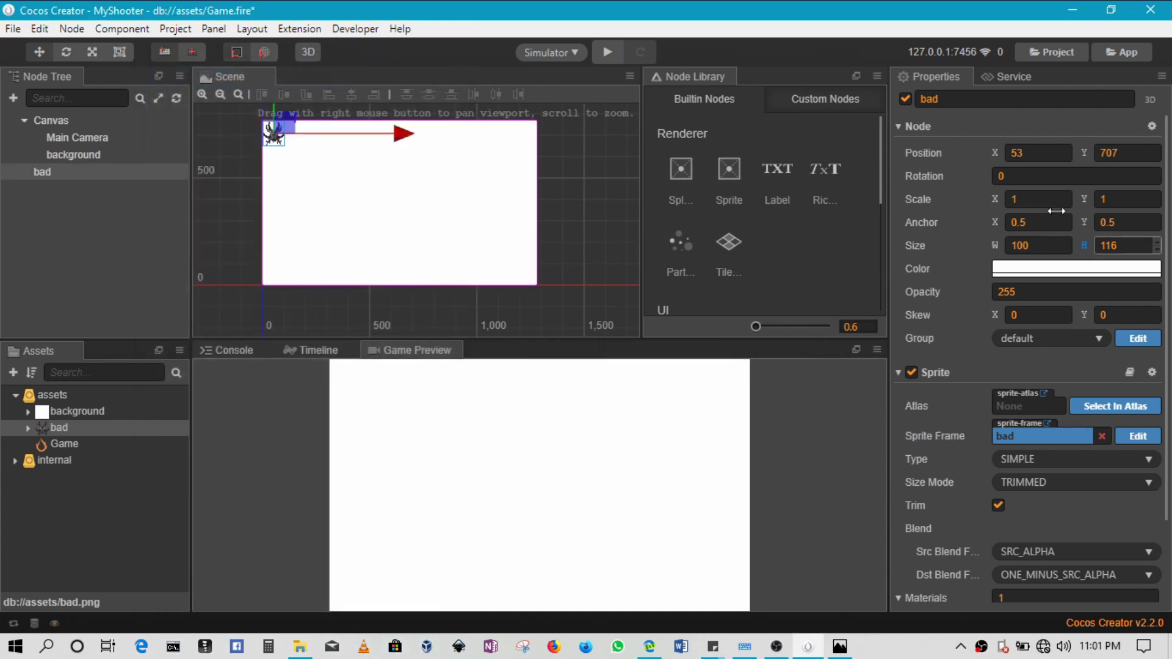
pyautogui.click(902, 125)
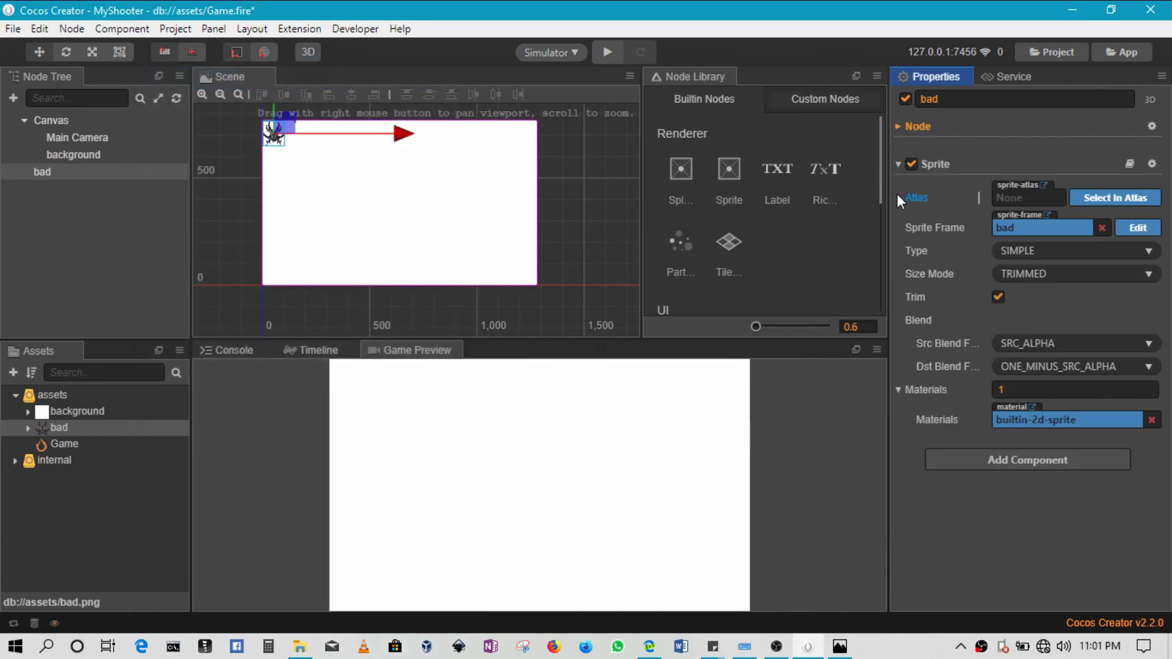
# Enable Fit Width on Canvas, parent the bad node under Canvas, and run the preview
pyautogui.click(51, 120)
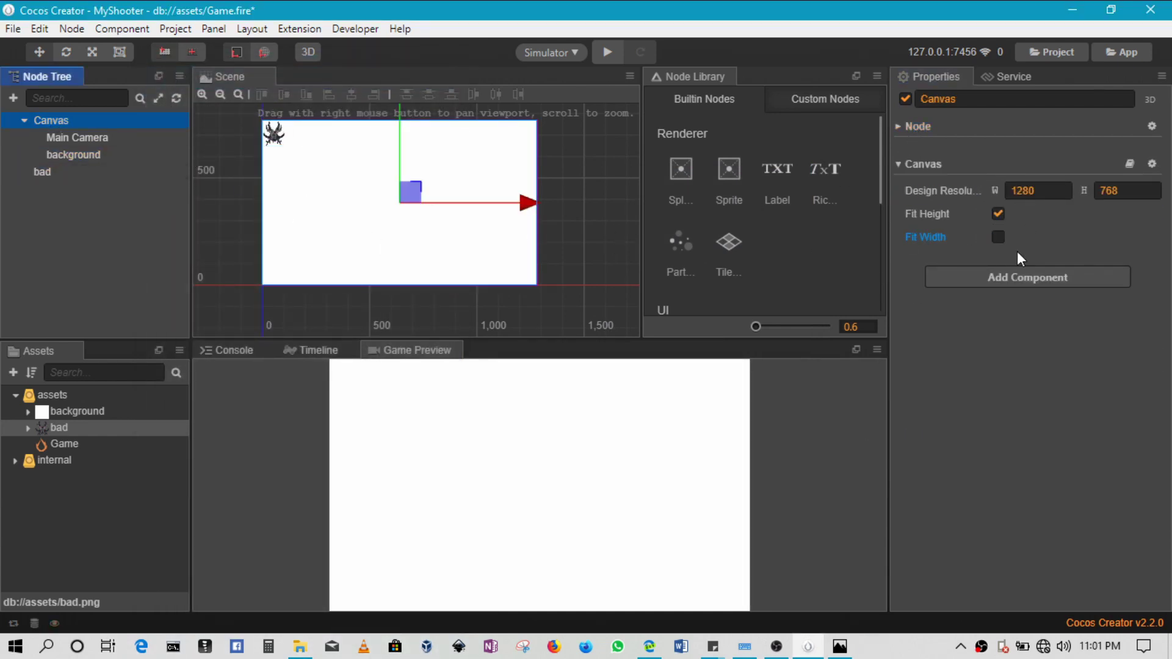
pyautogui.click(997, 238)
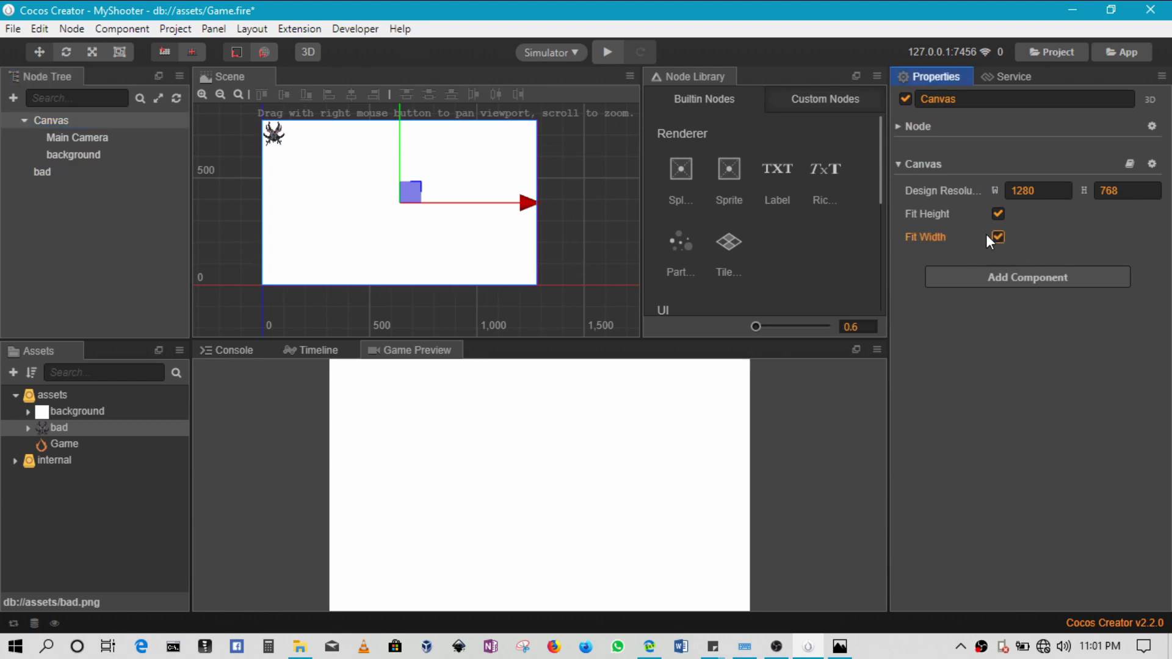
pyautogui.click(40, 173)
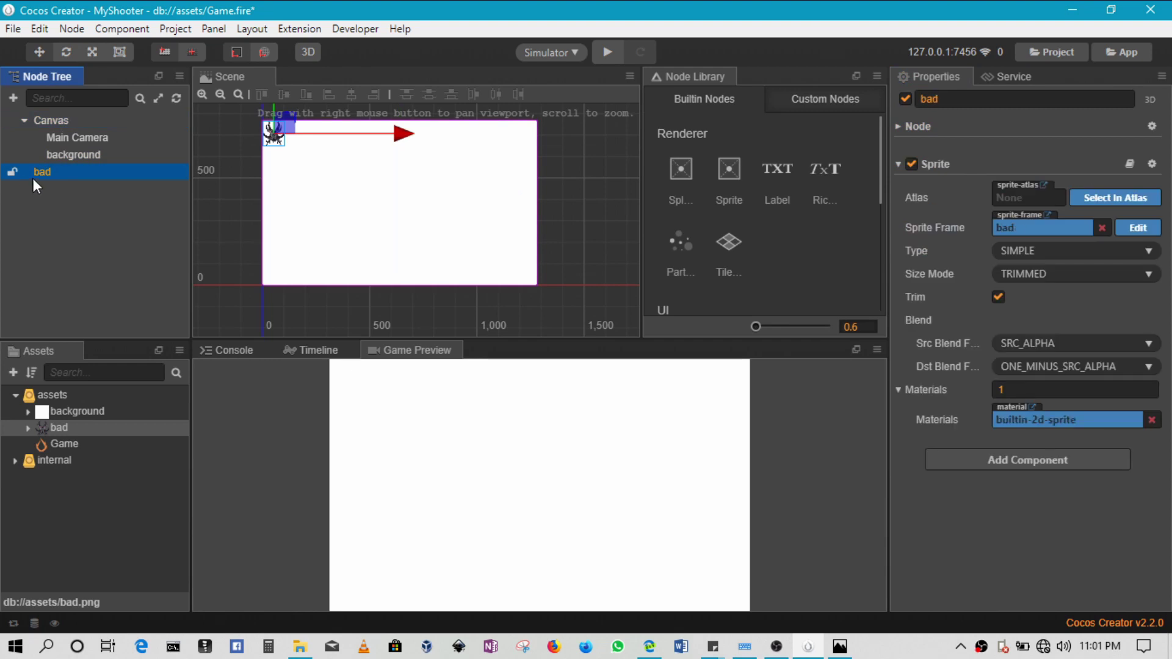
pyautogui.moveTo(38, 172); pyautogui.dragTo(72, 163)
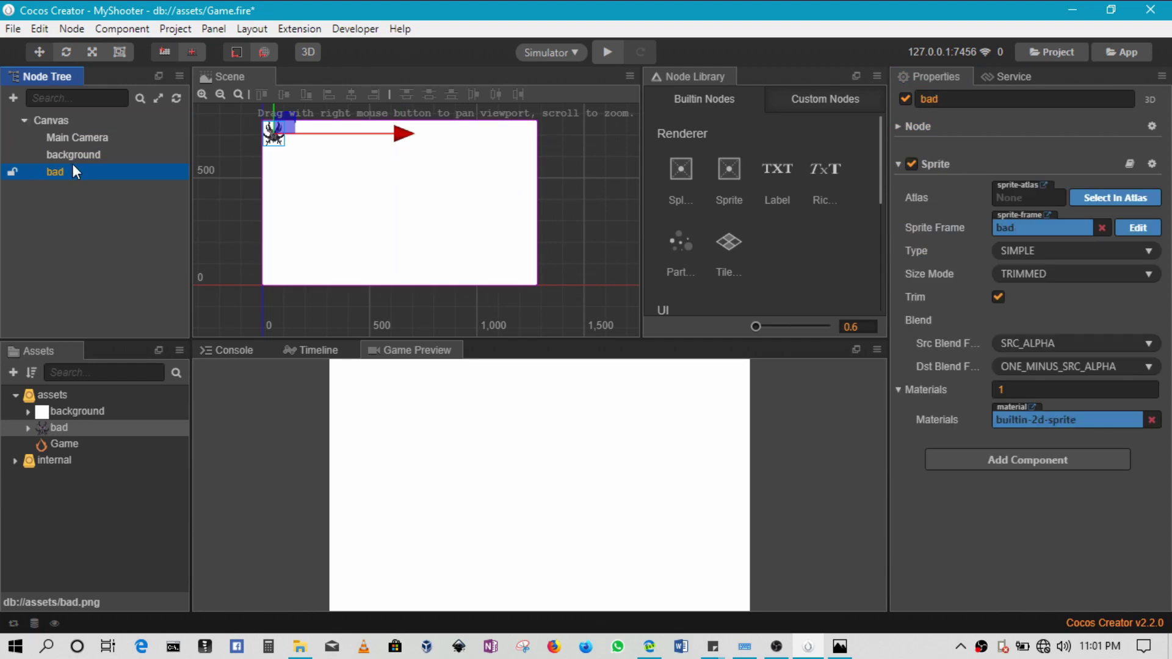
pyautogui.click(609, 54)
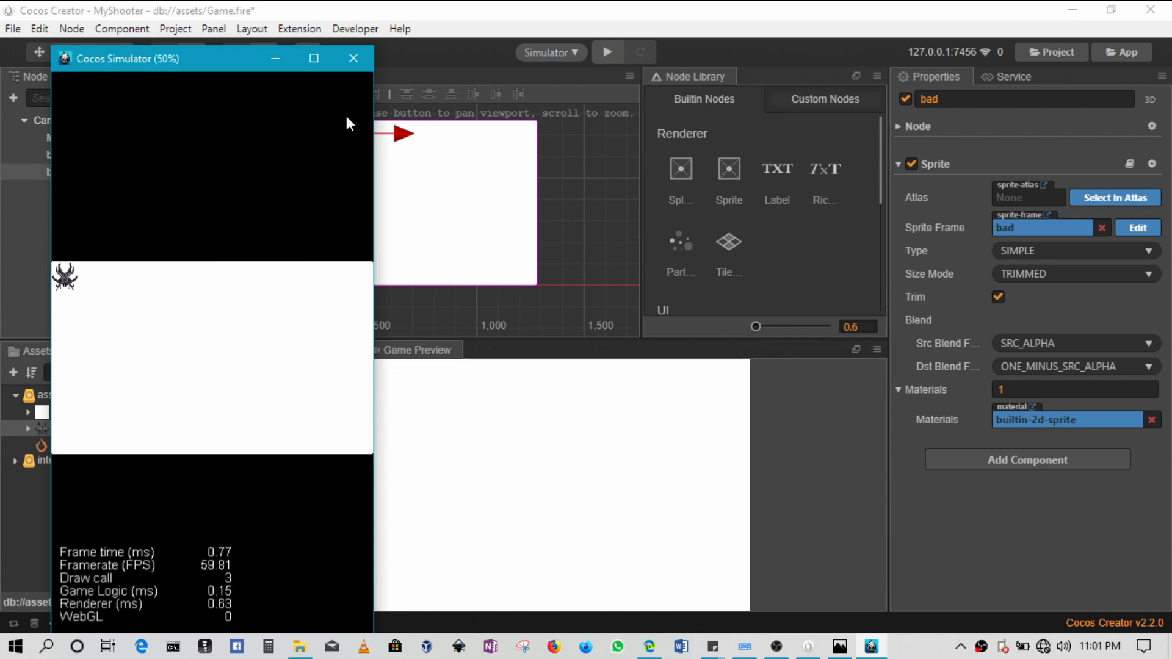
# Close the simulator, keep Canvas Fit Width enabled, and save the Game scene
pyautogui.click(353, 58)
pyautogui.click(58, 124)
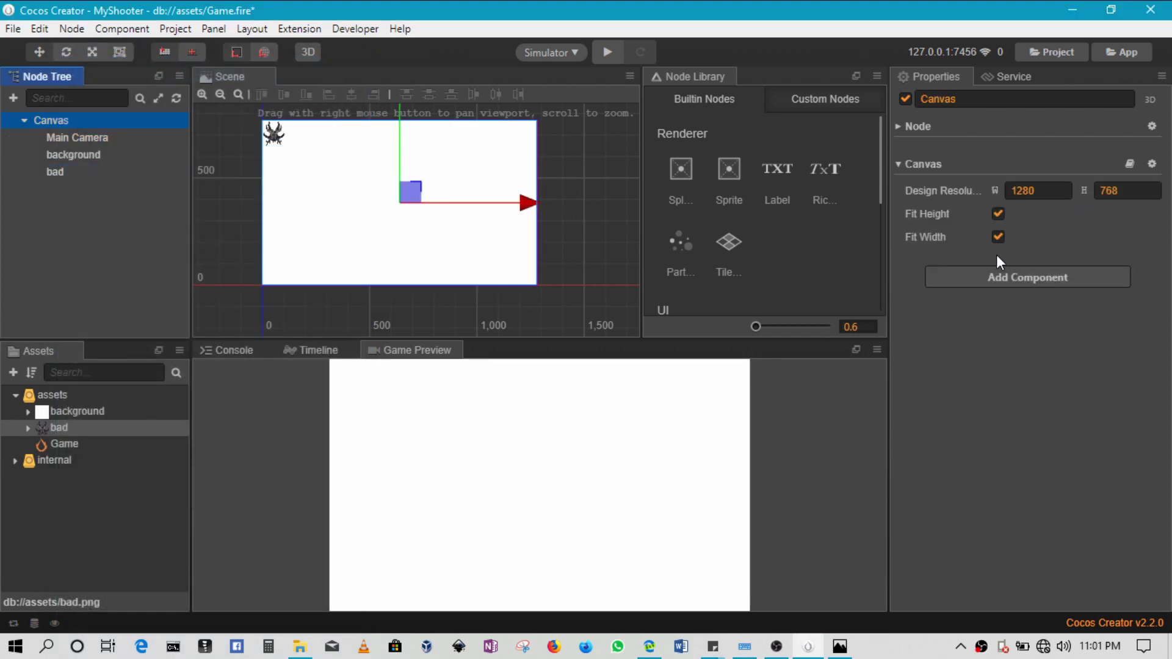
pyautogui.click(998, 238)
pyautogui.click(997, 238)
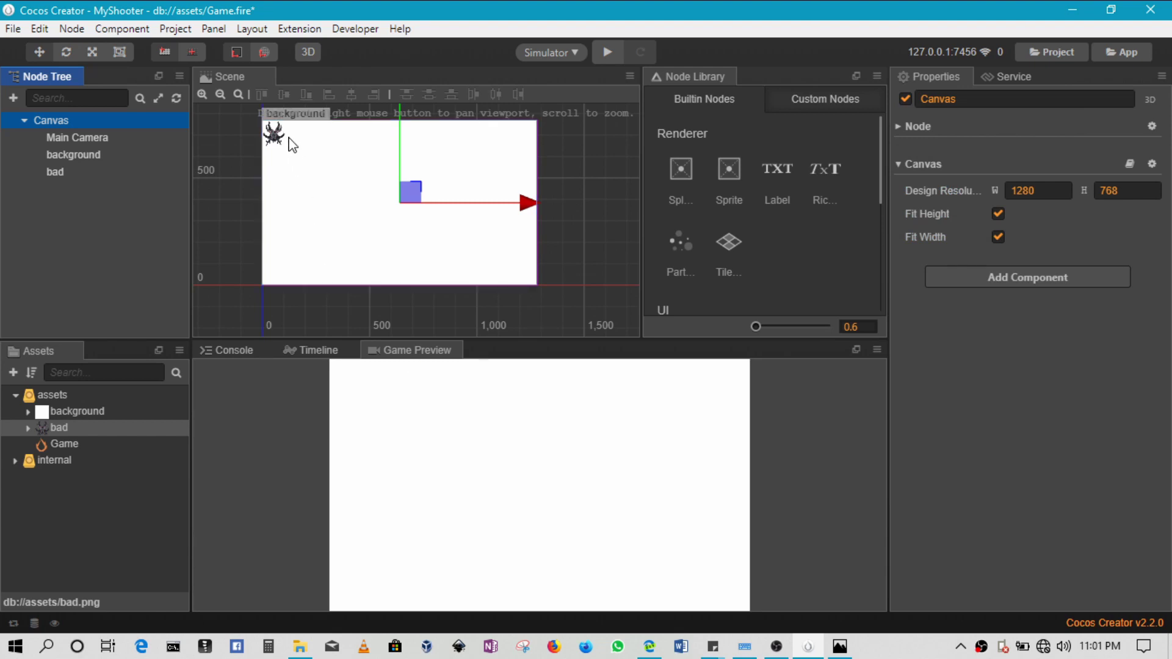
pyautogui.click(12, 28)
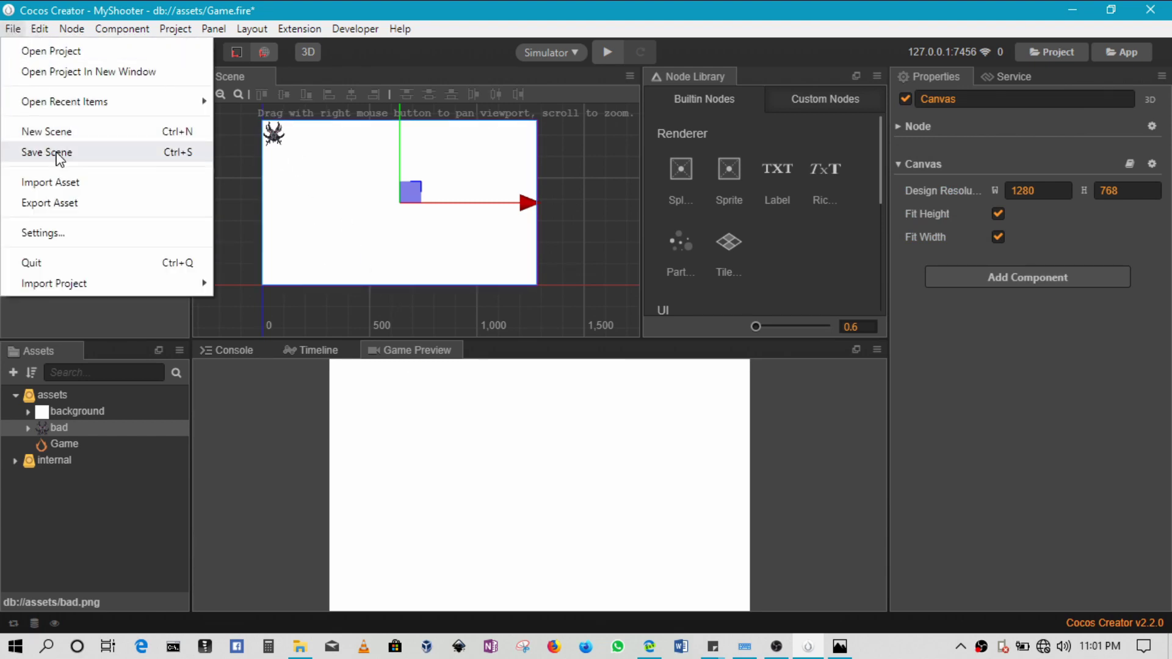
pyautogui.click(57, 155)
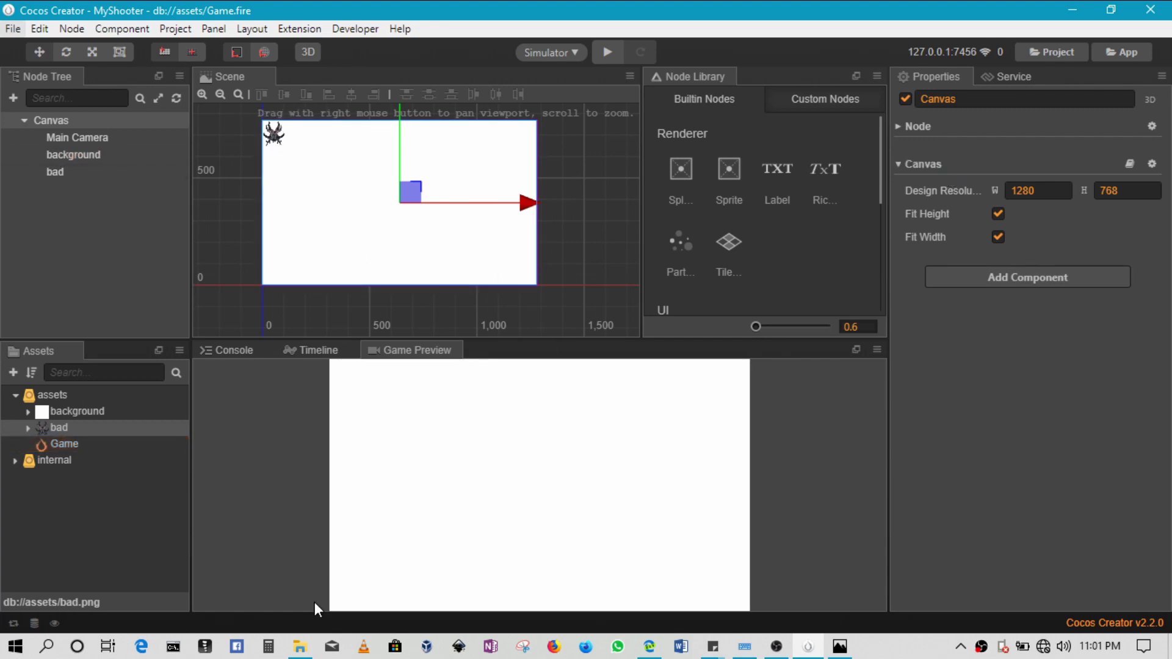
# Import soldier1.png from the tutorial images folder into the Assets panel
pyautogui.click(299, 646)
pyautogui.click(622, 204)
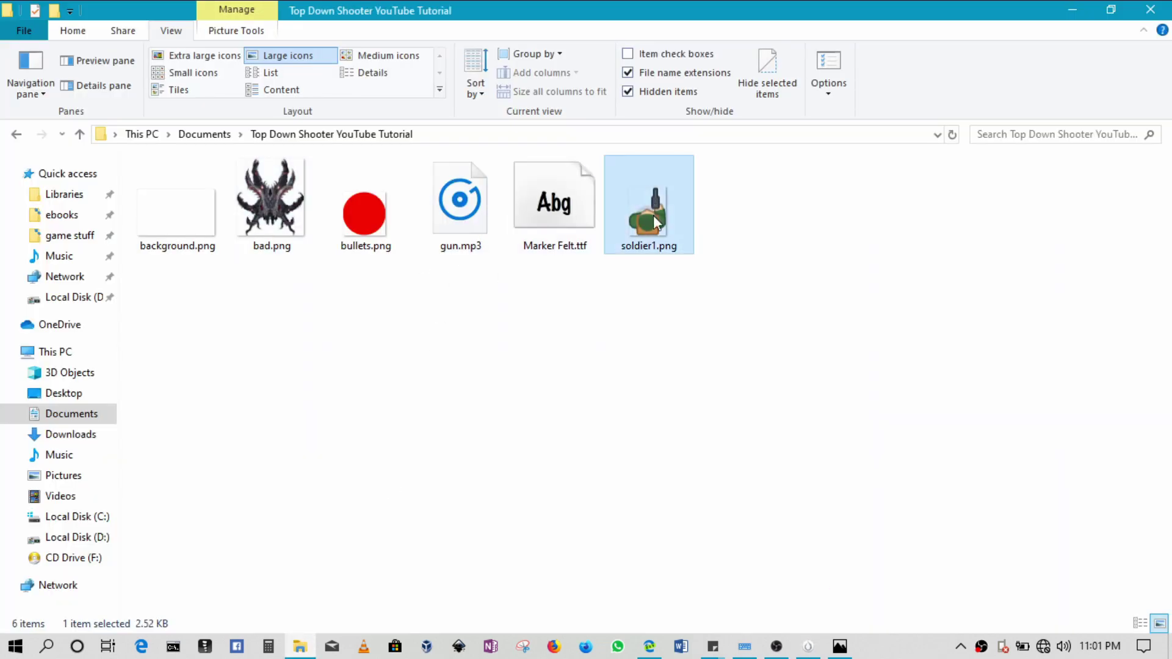
pyautogui.moveTo(652, 210); pyautogui.dragTo(126, 445)
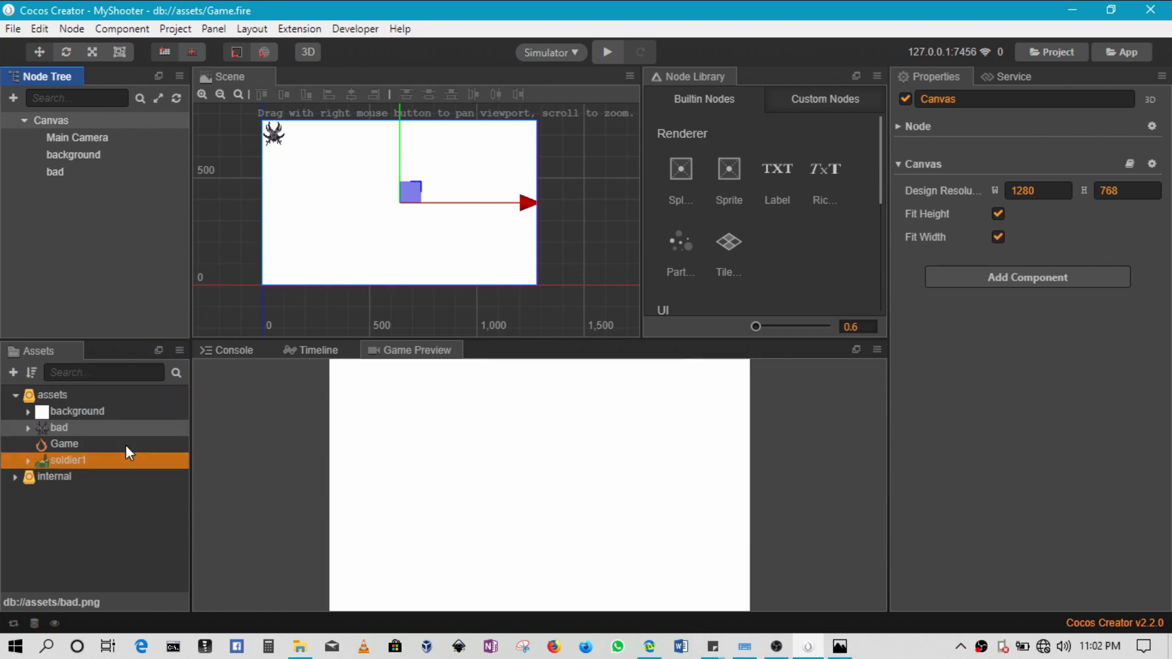
# Place soldier1 under Canvas near the scene centre at (-11, 15) and preview the game
pyautogui.click(53, 462)
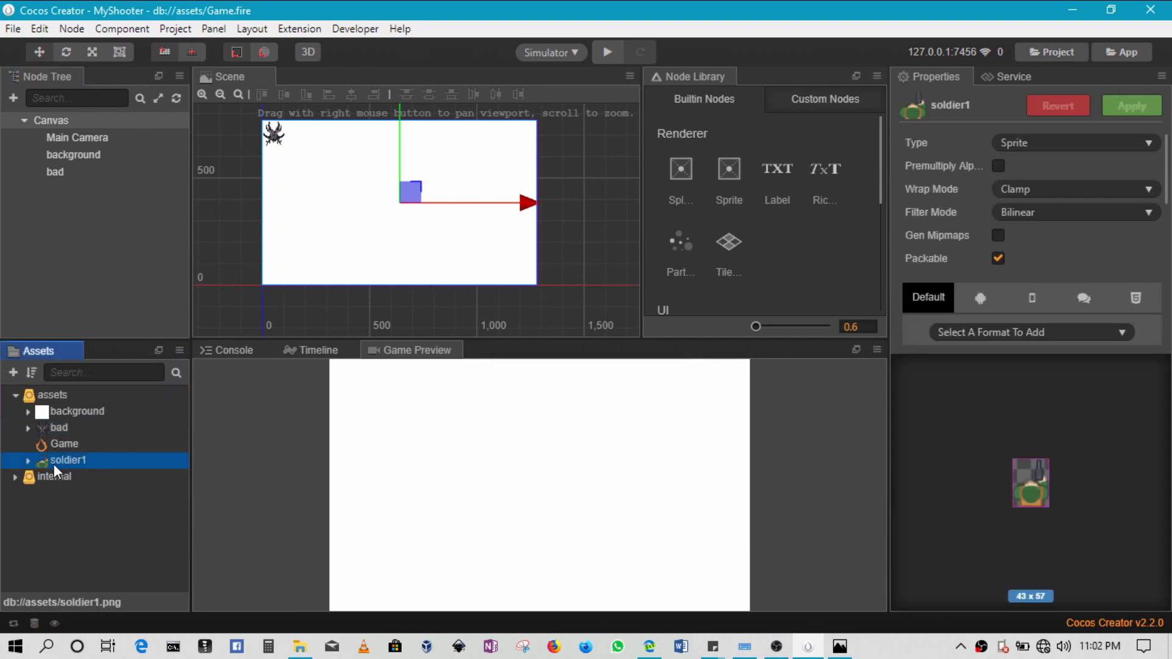
pyautogui.moveTo(49, 464); pyautogui.dragTo(372, 208)
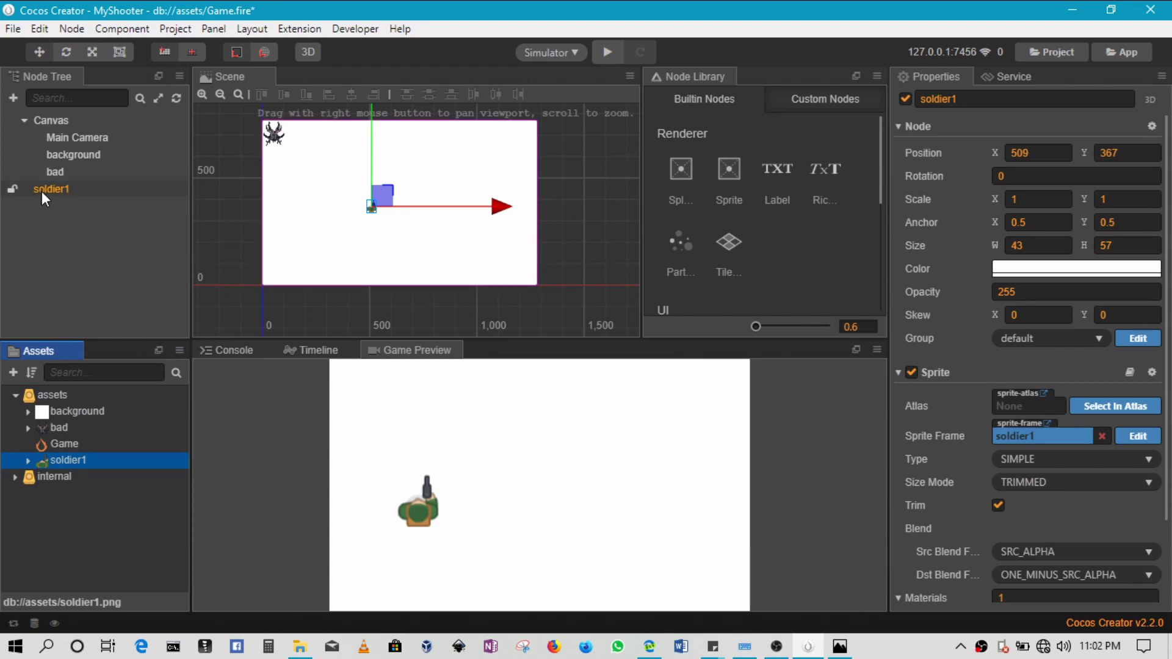
pyautogui.moveTo(41, 192); pyautogui.dragTo(65, 182)
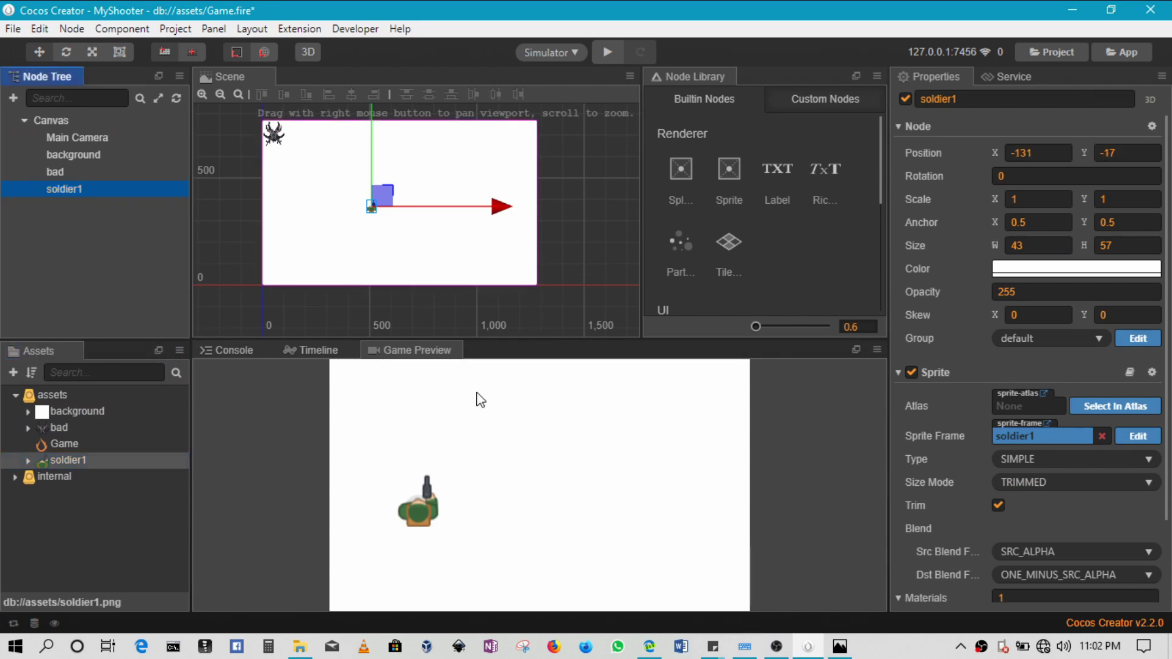
pyautogui.moveTo(387, 200); pyautogui.dragTo(413, 195)
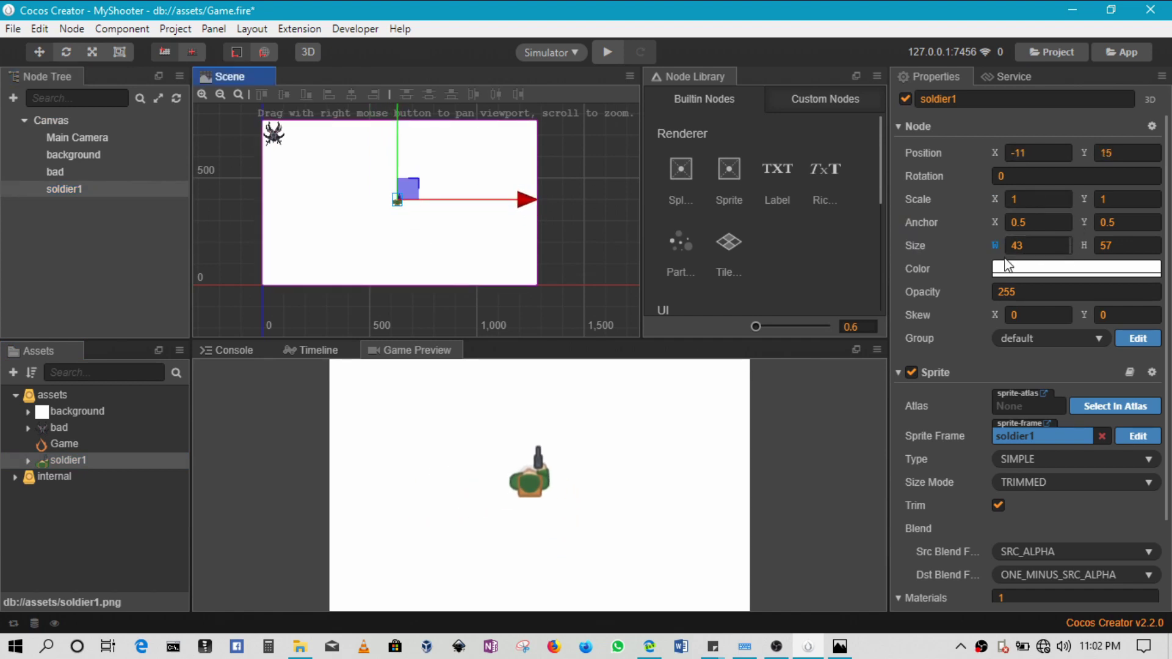
pyautogui.click(608, 52)
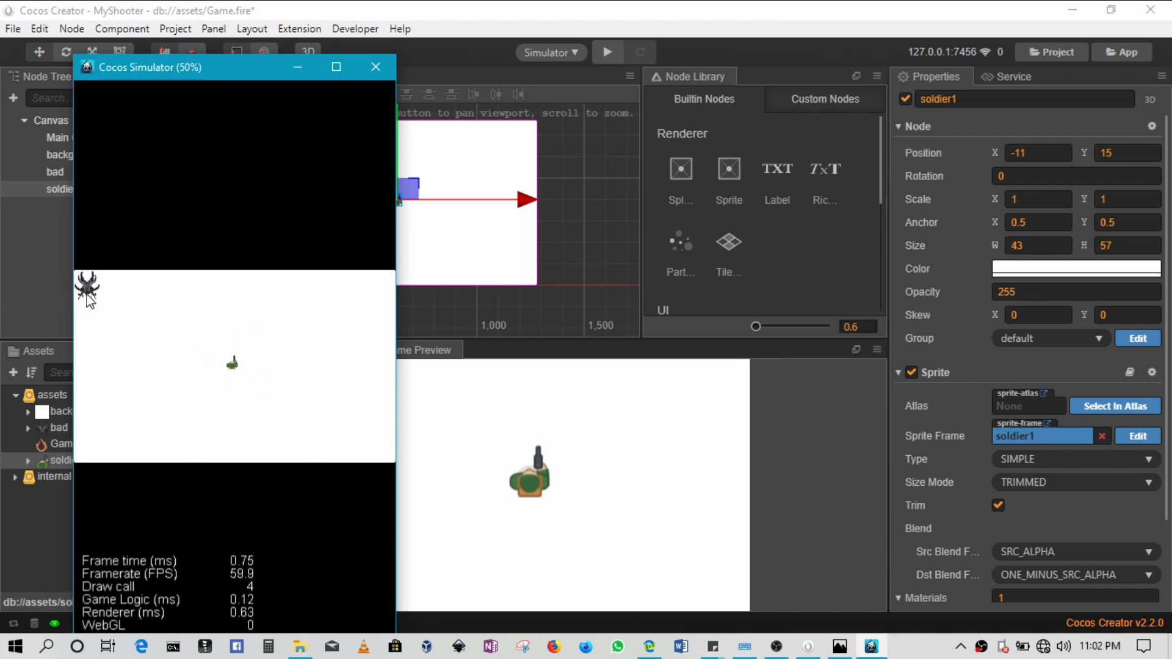
pyautogui.click(375, 67)
# Drag bullets.png from the tutorial images folder into the MyShooter Assets panel
pyautogui.click(300, 646)
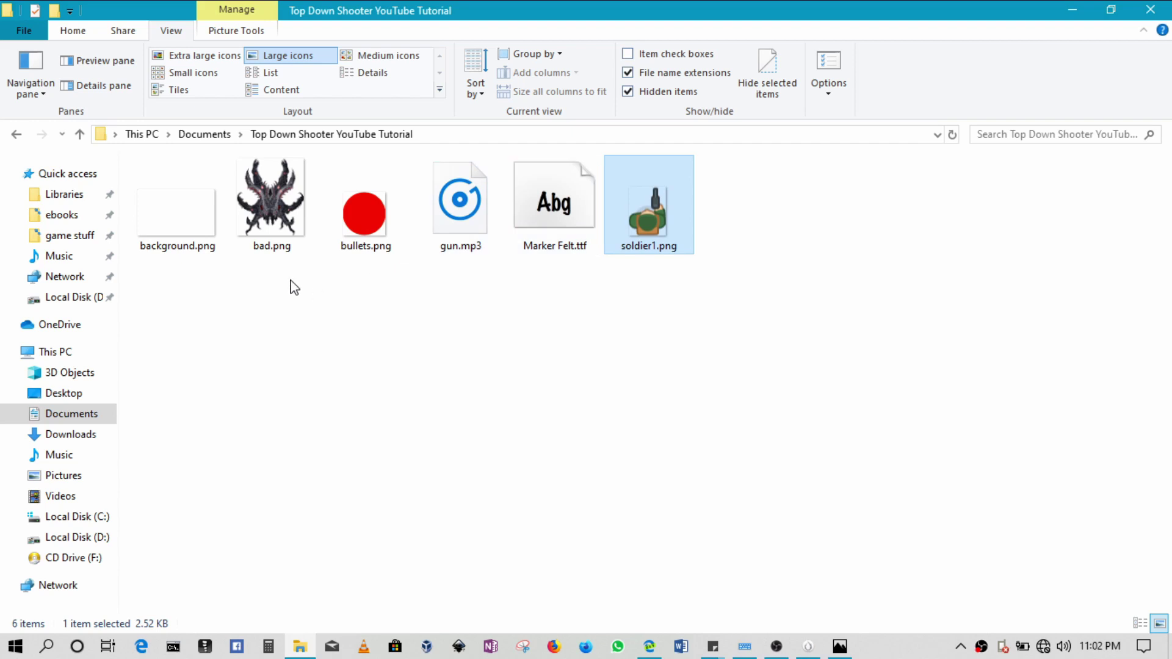
pyautogui.click(360, 214)
pyautogui.moveTo(358, 209); pyautogui.dragTo(145, 441)
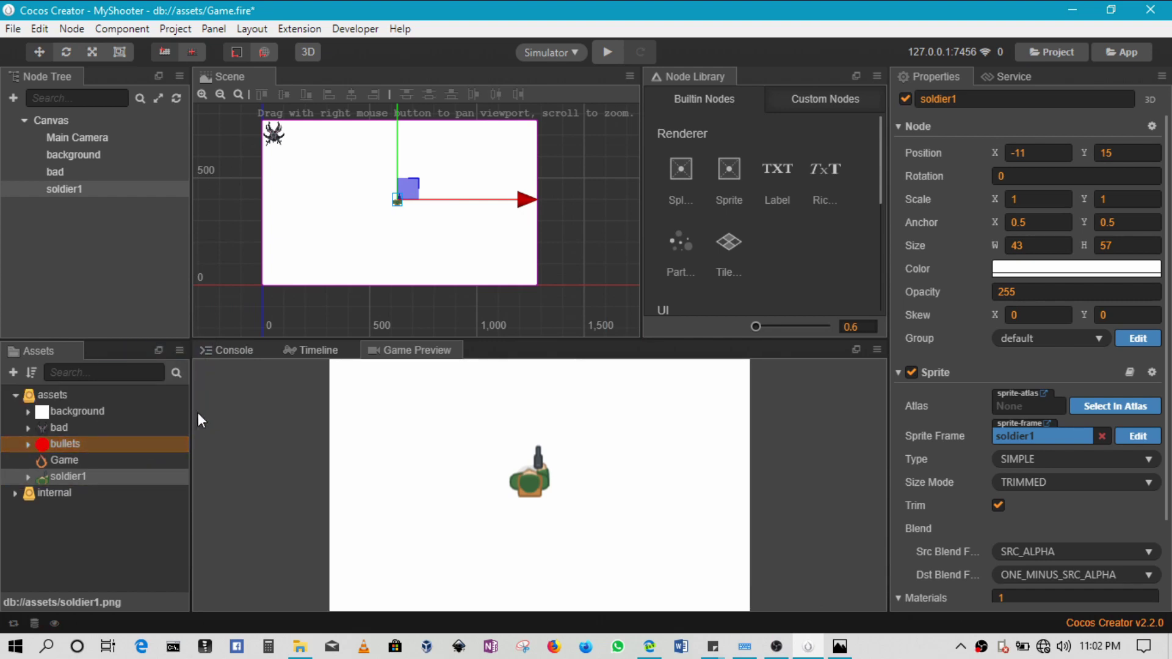
# Place the bullets sprite in the scene and parent its node under Canvas
pyautogui.click(56, 446)
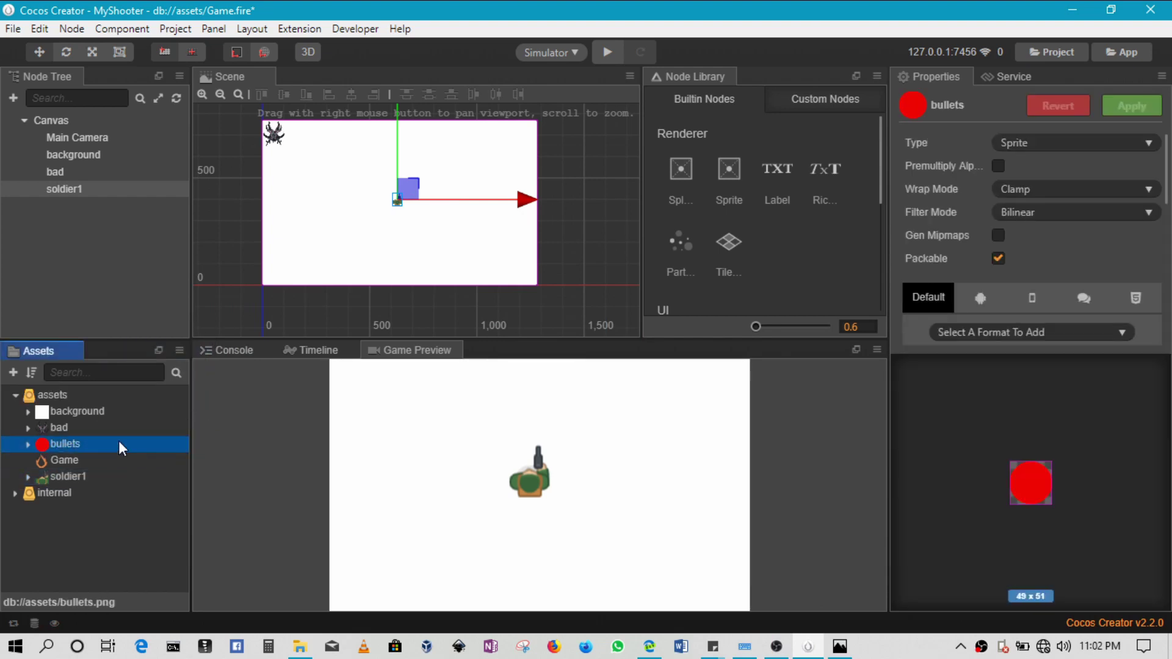
pyautogui.moveTo(50, 446); pyautogui.dragTo(351, 165)
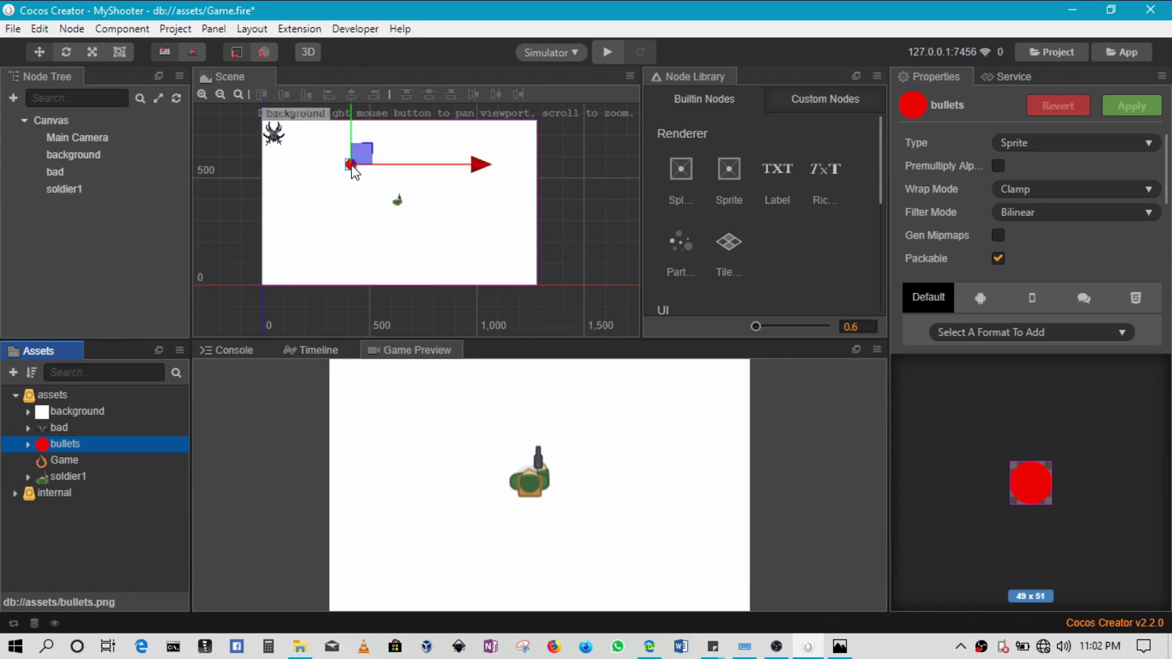
pyautogui.click(56, 206)
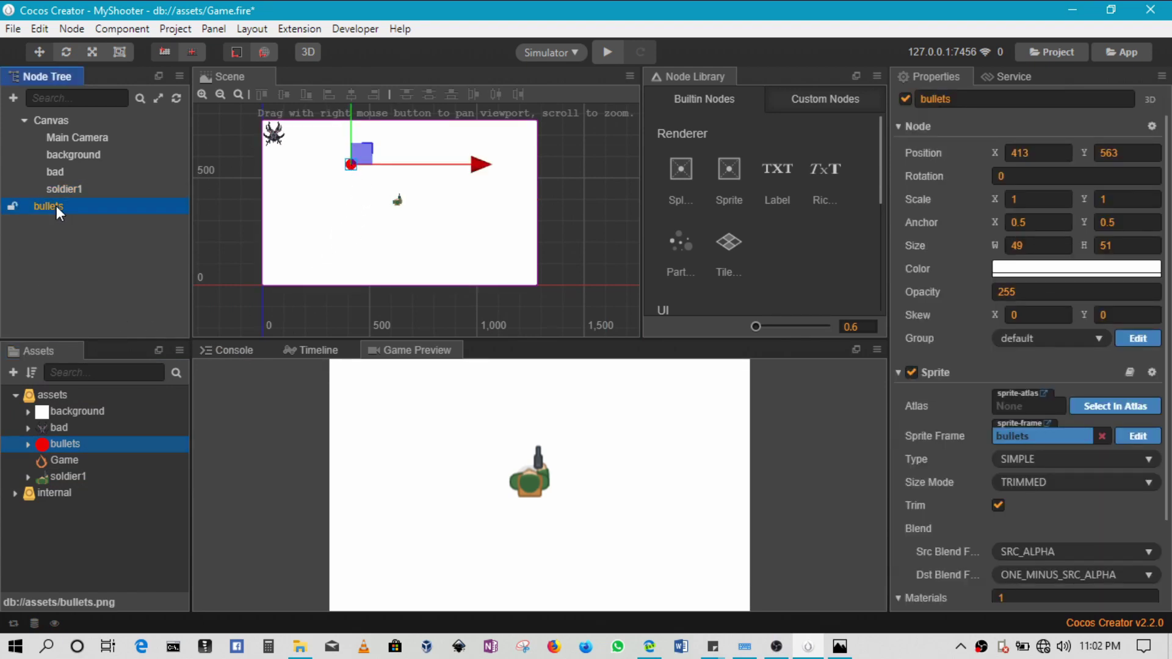
pyautogui.moveTo(49, 207); pyautogui.dragTo(85, 194)
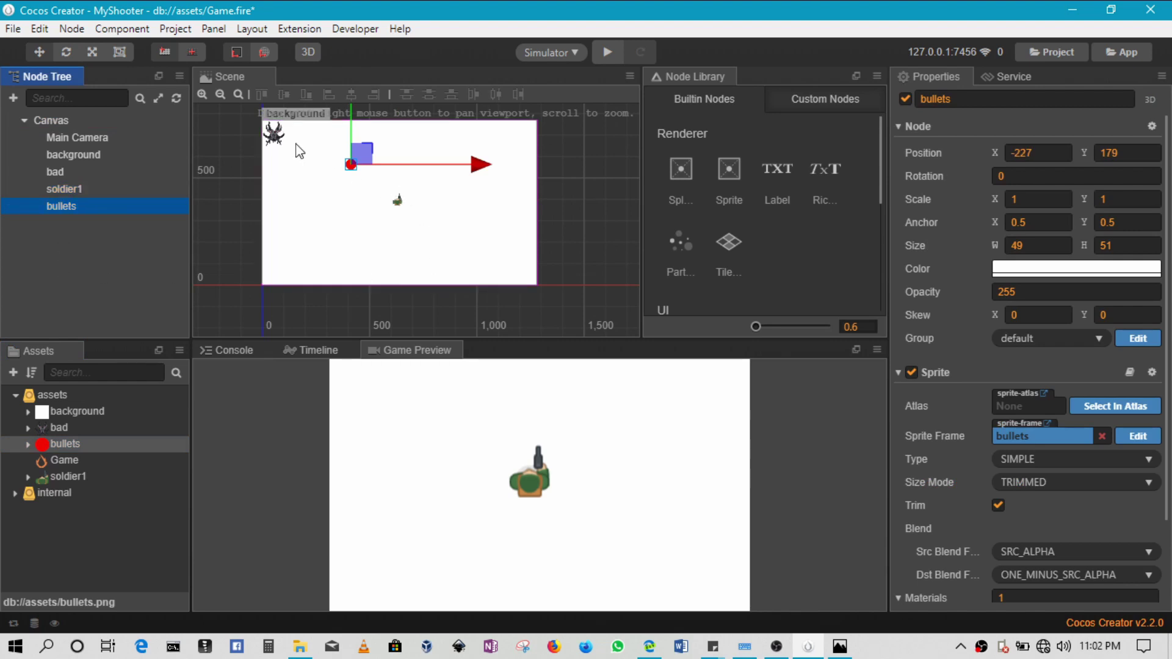
pyautogui.scroll(4, 202, 102)
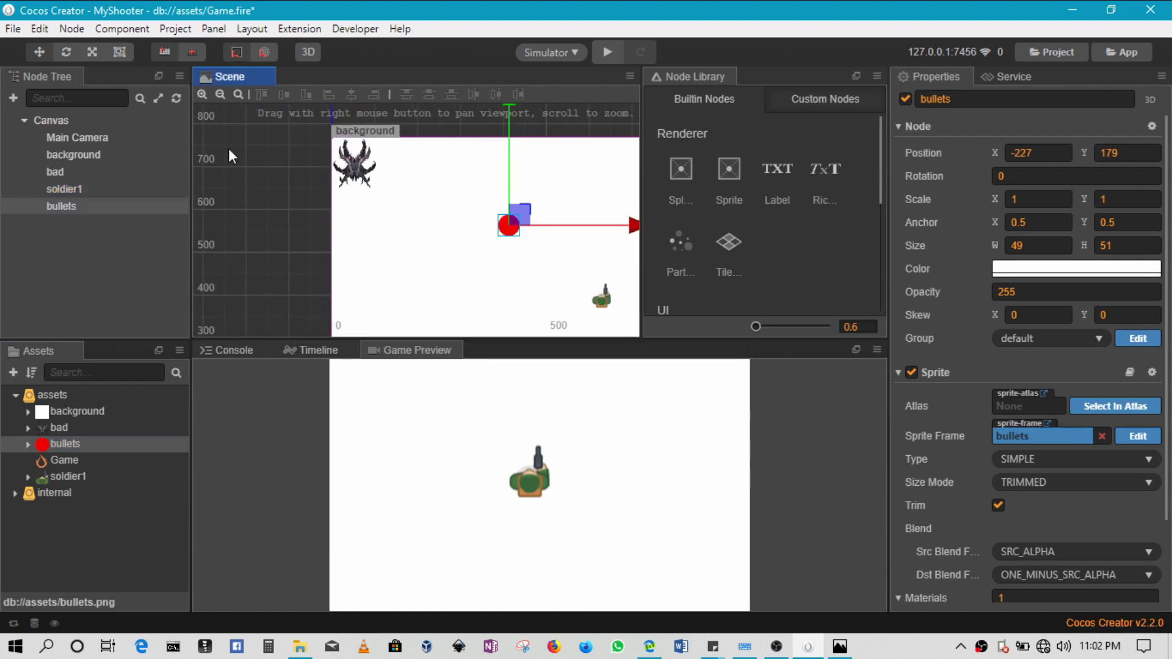
pyautogui.click(221, 94)
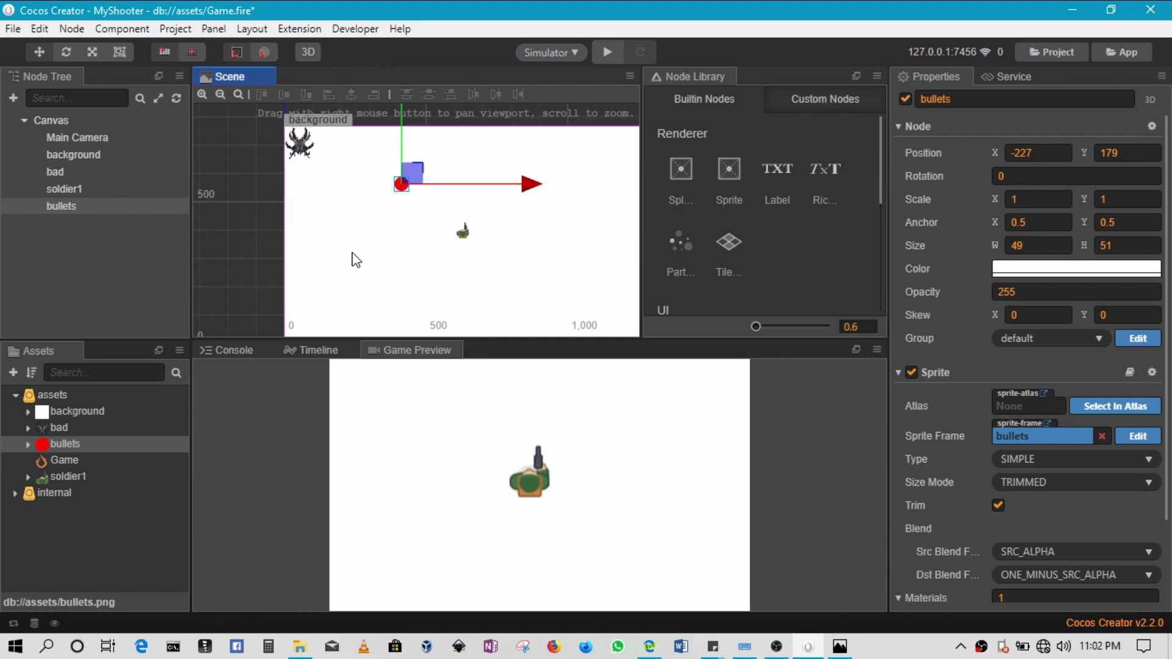
# Set the bullets node's Scale X and Y to 0.5 and save the scene
pyautogui.click(995, 199)
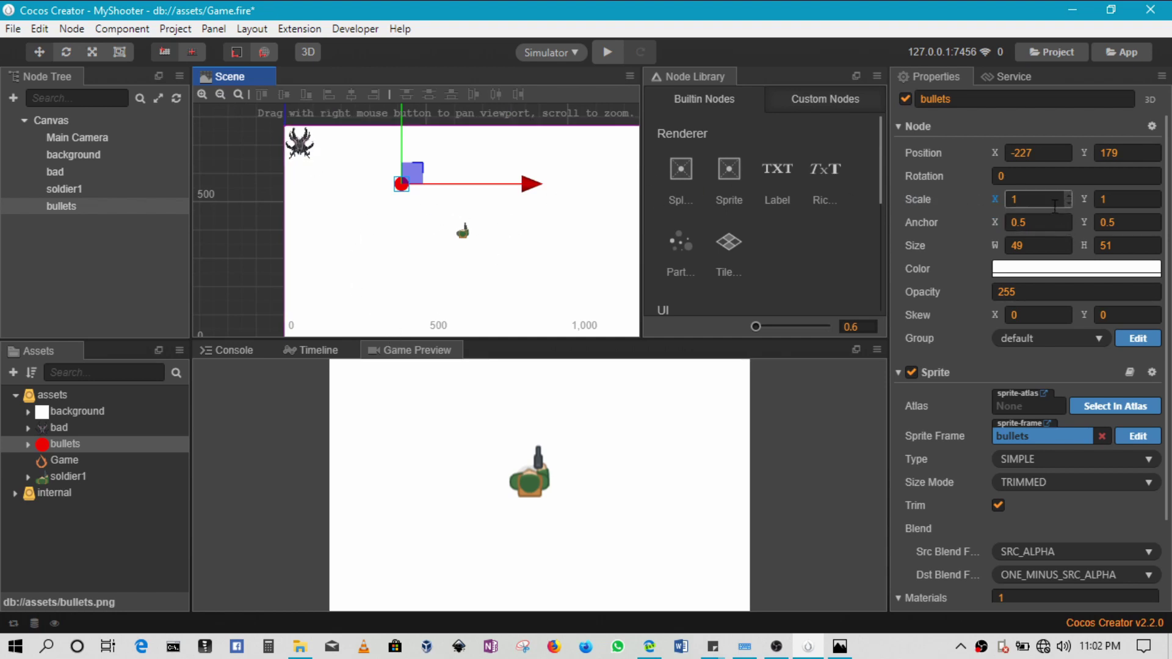
pyautogui.write('0.5')
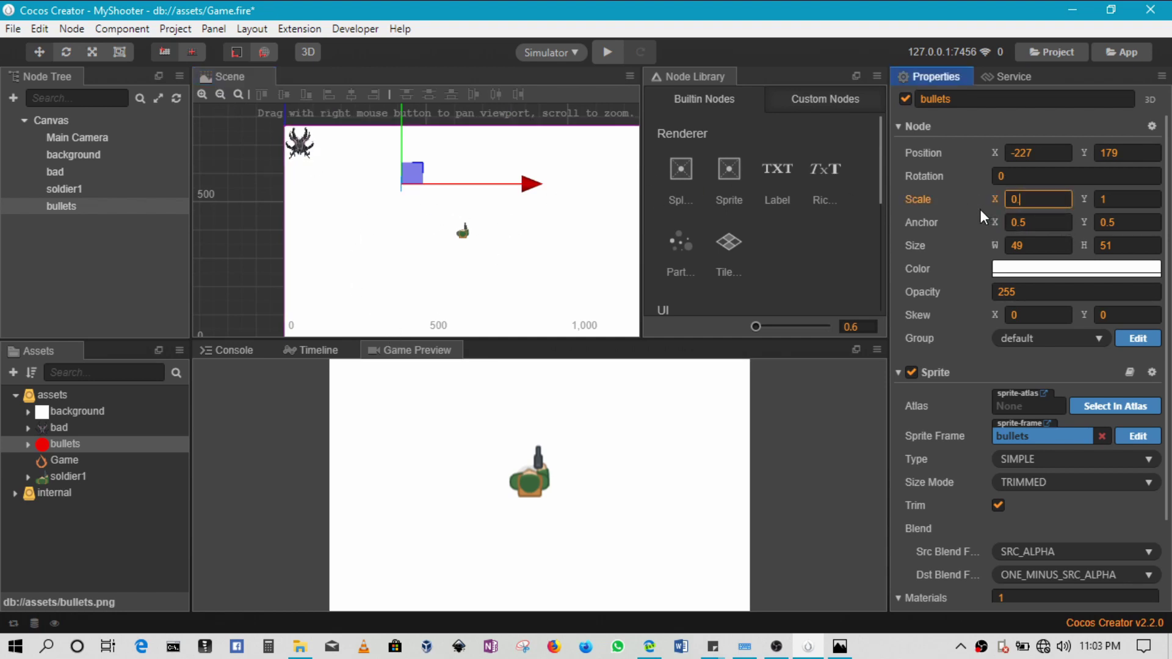
pyautogui.click(1118, 200)
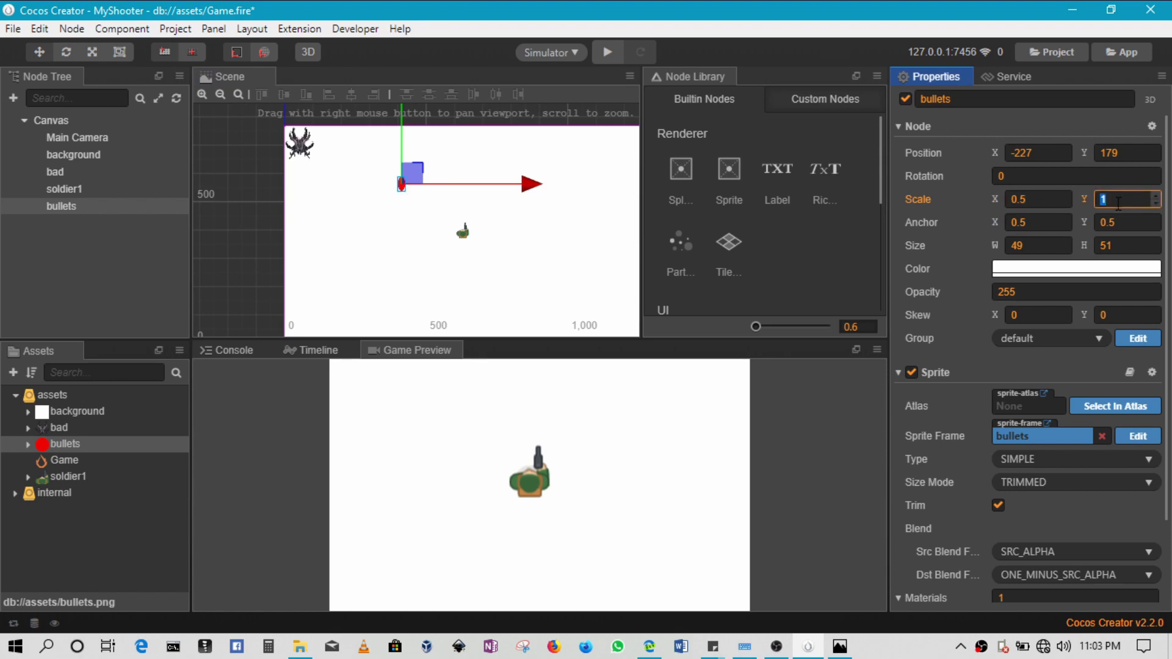
pyautogui.write('0.5')
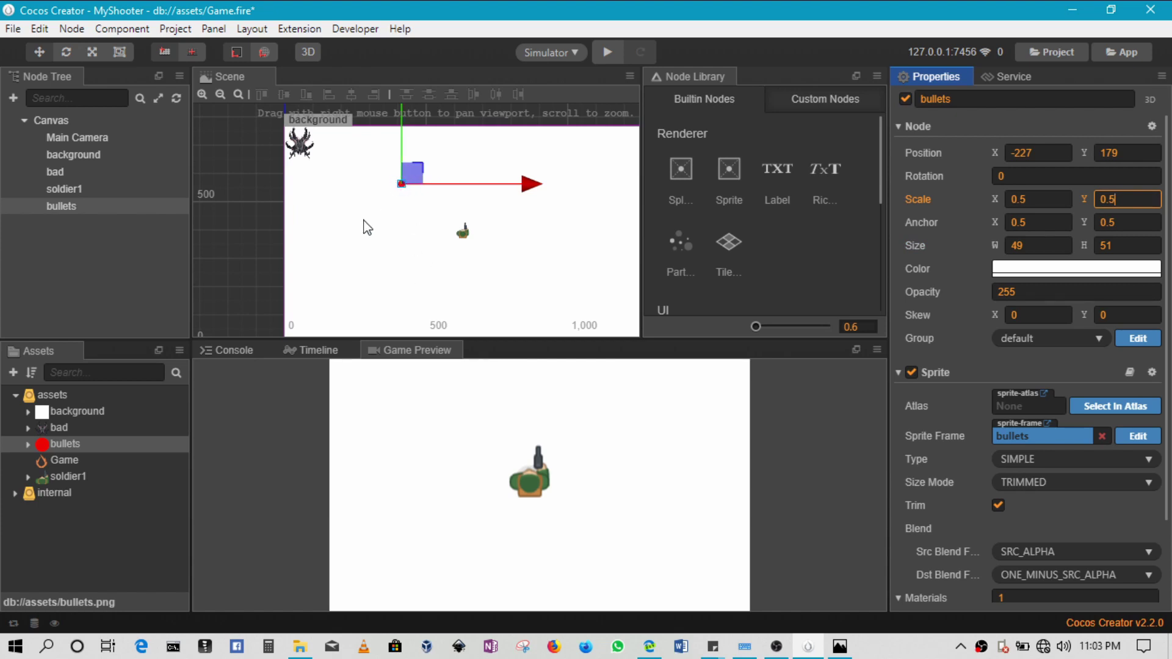
pyautogui.hotkey('ctrl', 's')
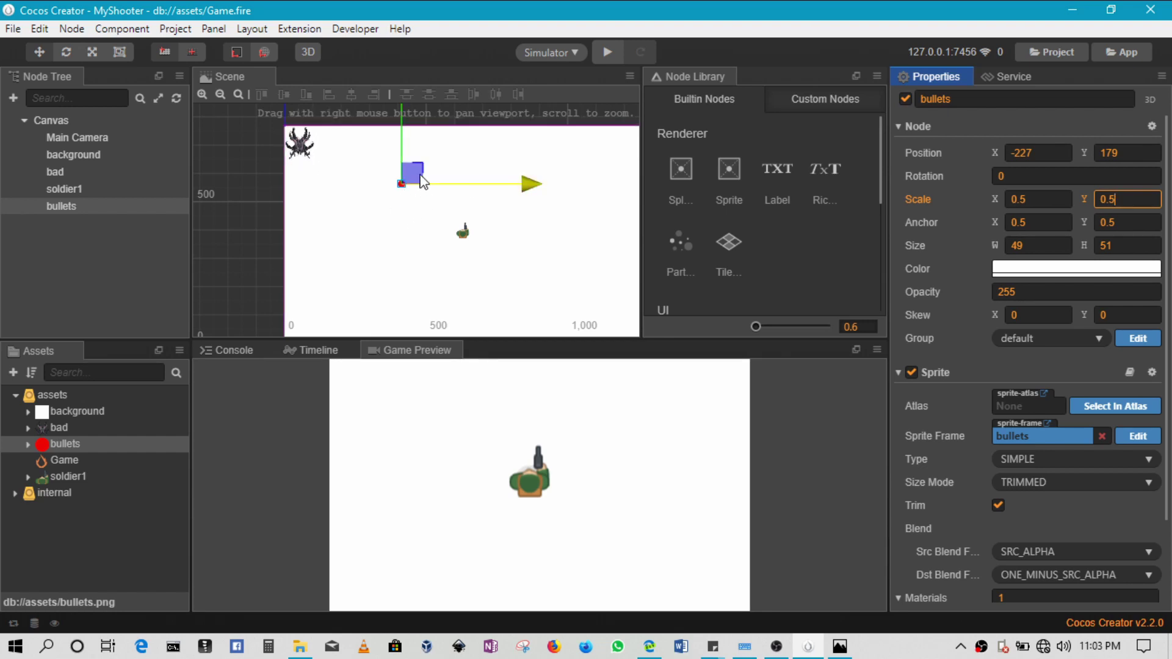
pyautogui.click(610, 55)
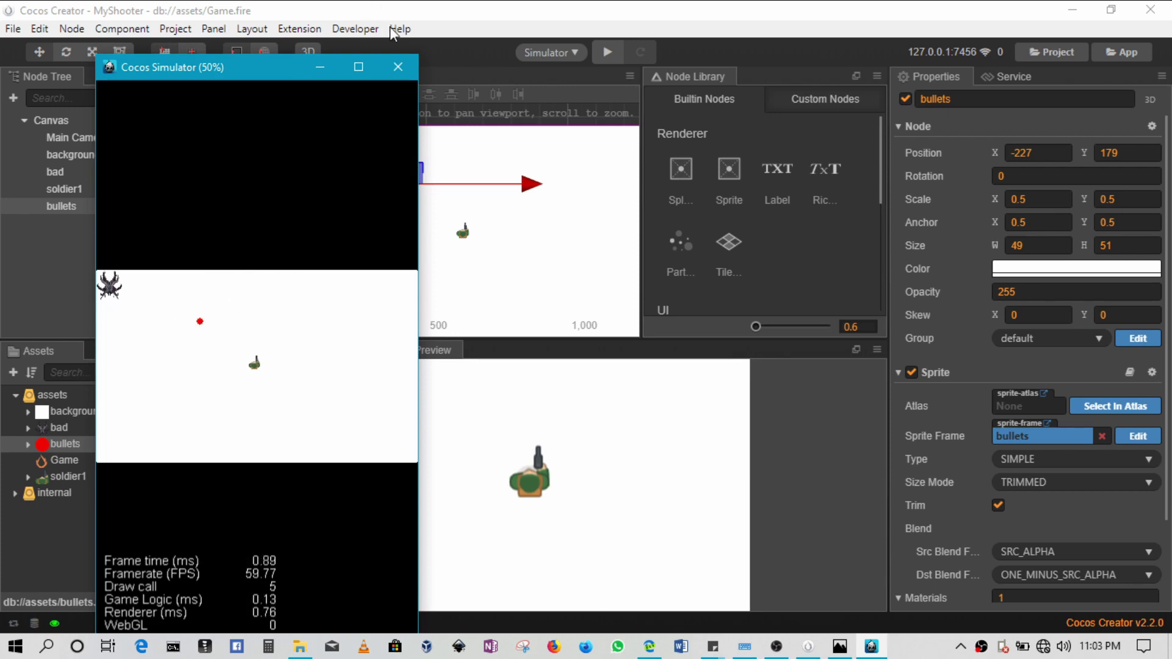
pyautogui.click(398, 68)
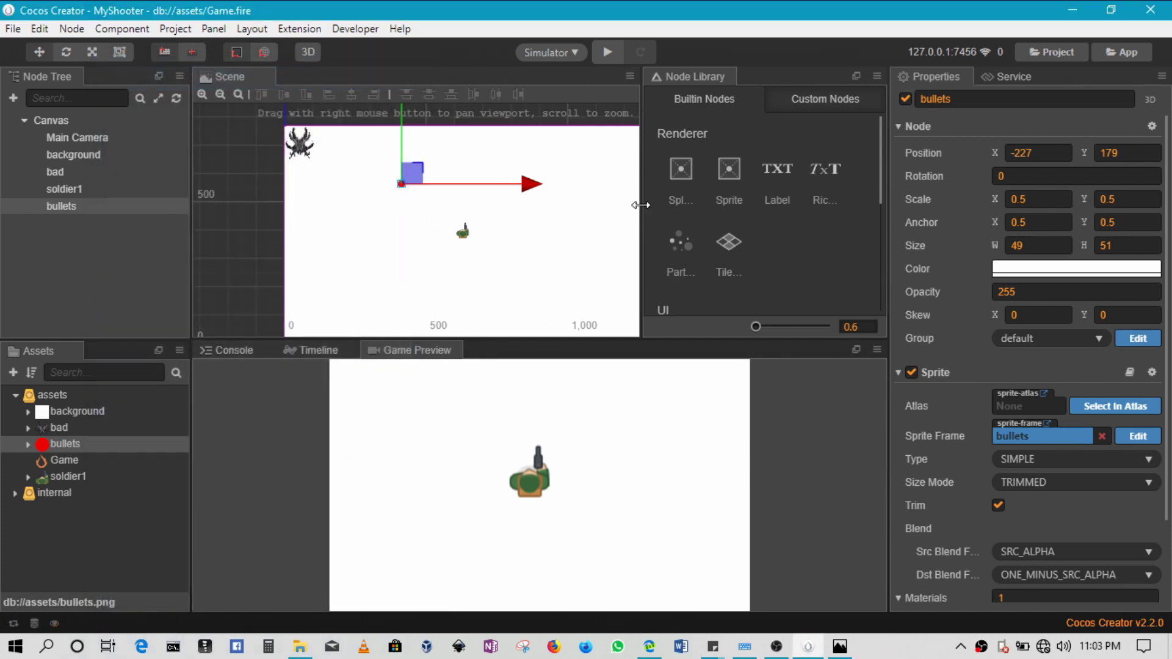
pyautogui.moveTo(641, 201); pyautogui.dragTo(819, 215)
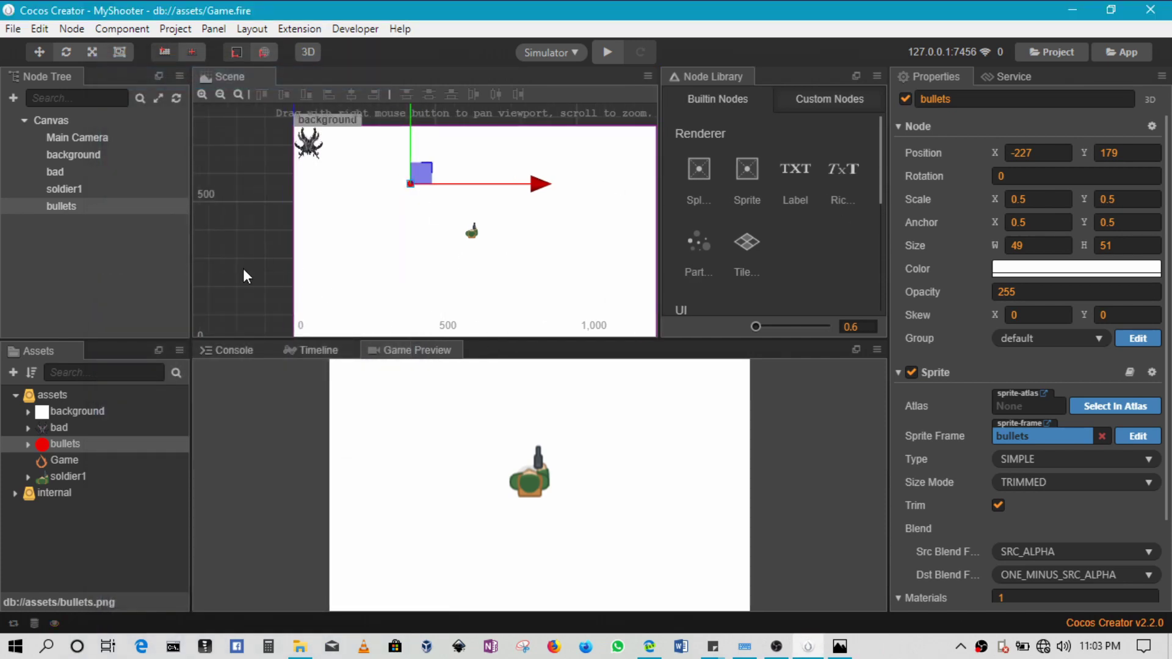
pyautogui.moveTo(242, 268); pyautogui.dragTo(218, 207, button='right')
pyautogui.moveTo(232, 173); pyautogui.dragTo(236, 254)
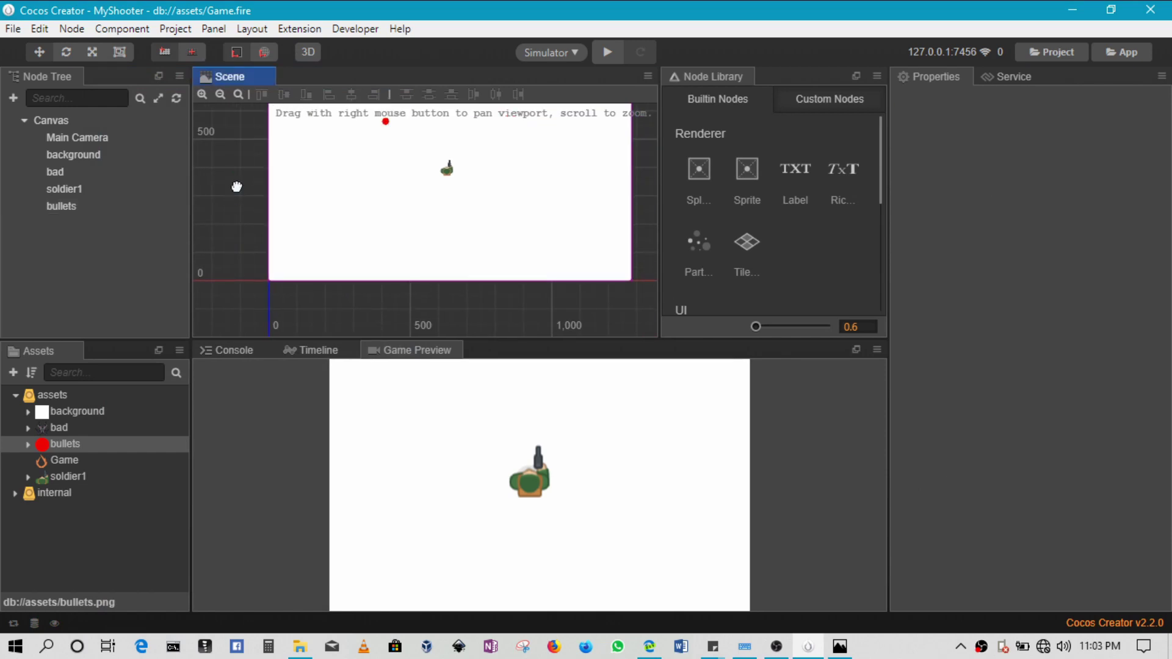
pyautogui.moveTo(237, 186); pyautogui.dragTo(216, 220, button='right')
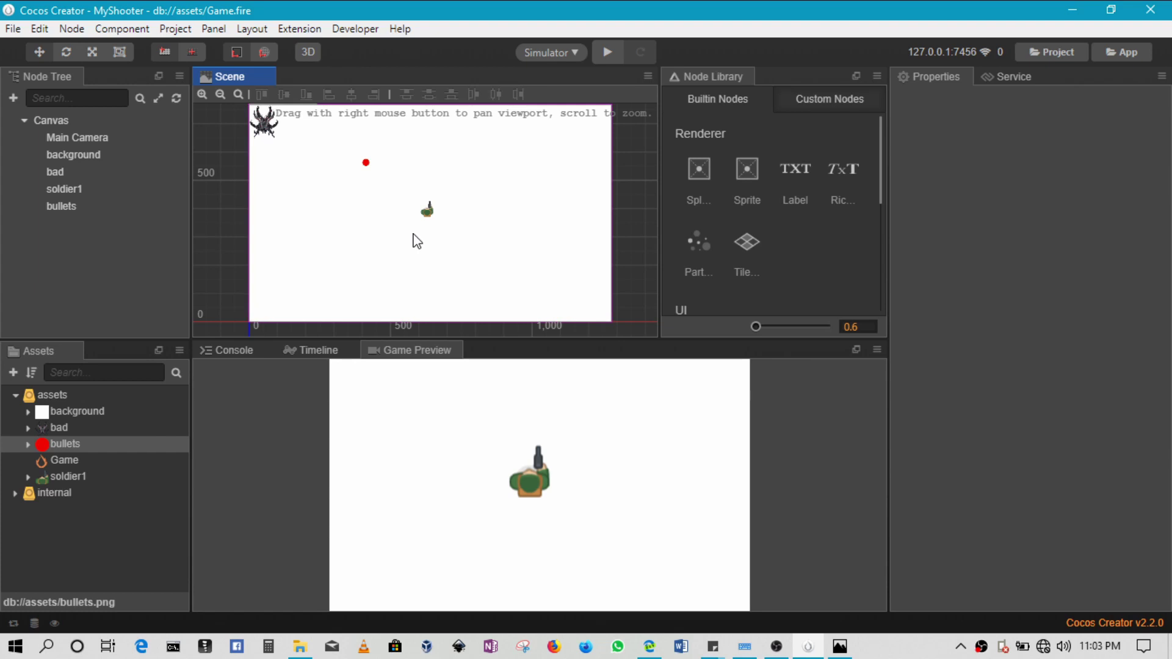
pyautogui.click(267, 127)
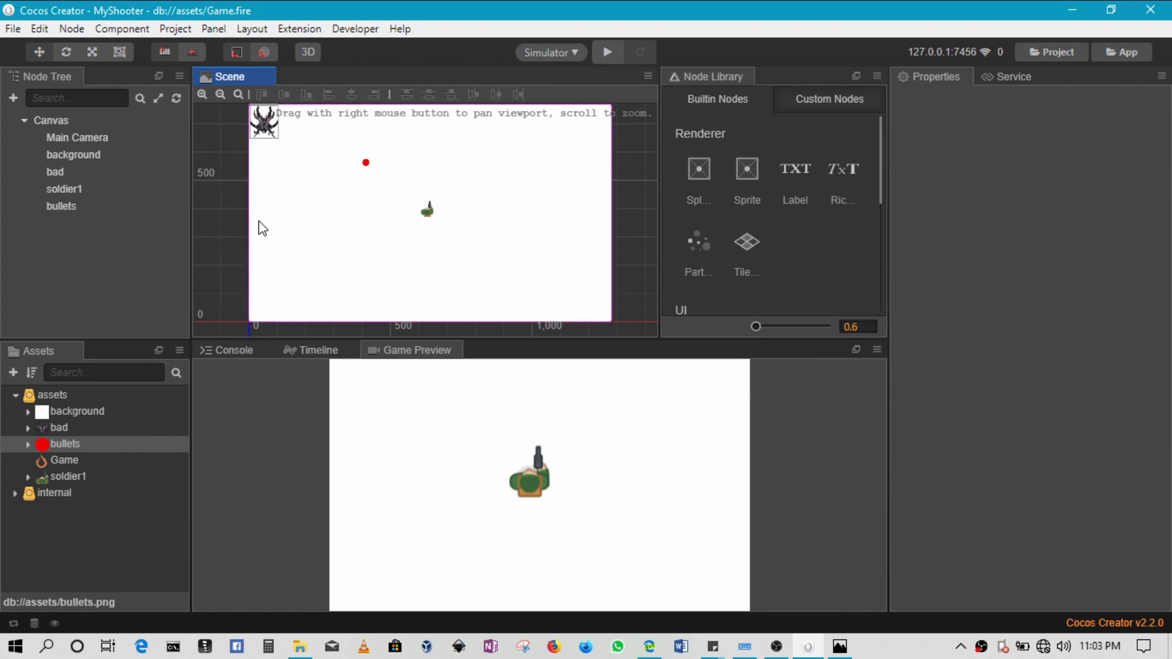
pyautogui.click(397, 281)
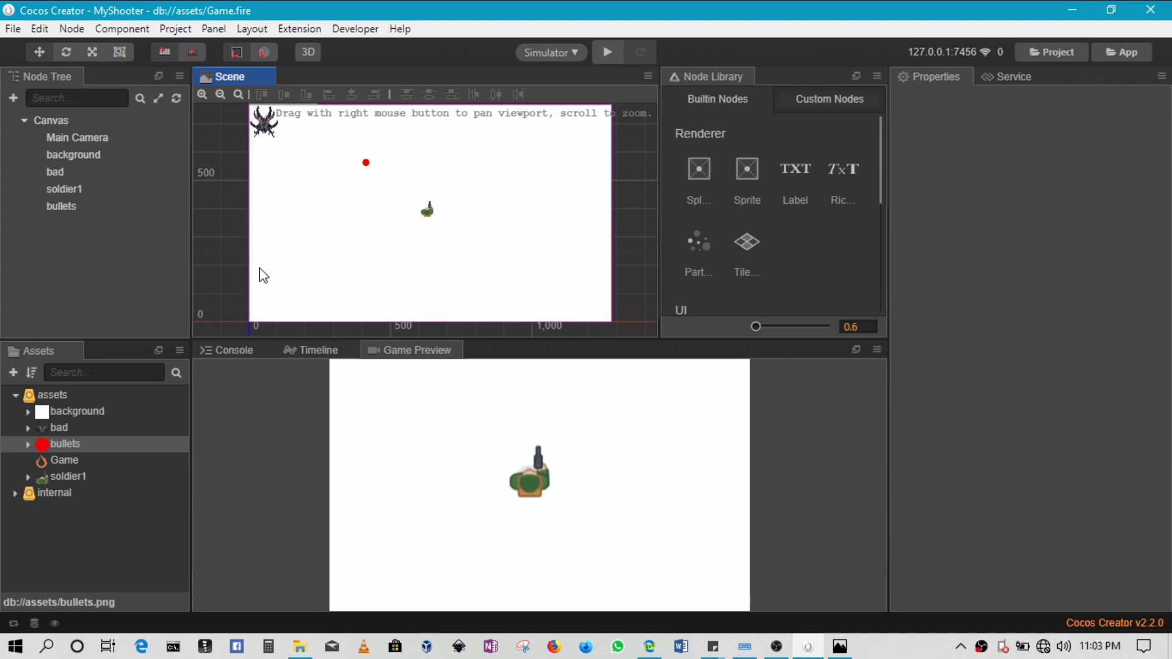
# Create a folder named scripts inside the assets folder
pyautogui.rightClick(57, 395)
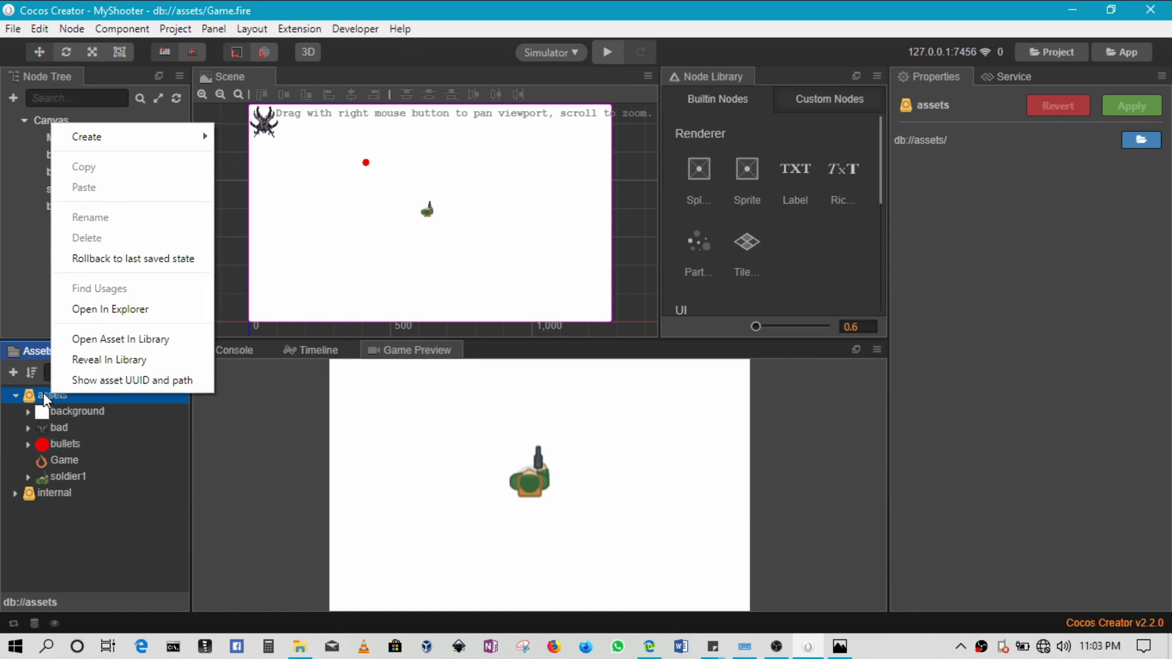
pyautogui.click(15, 396)
pyautogui.rightClick(75, 394)
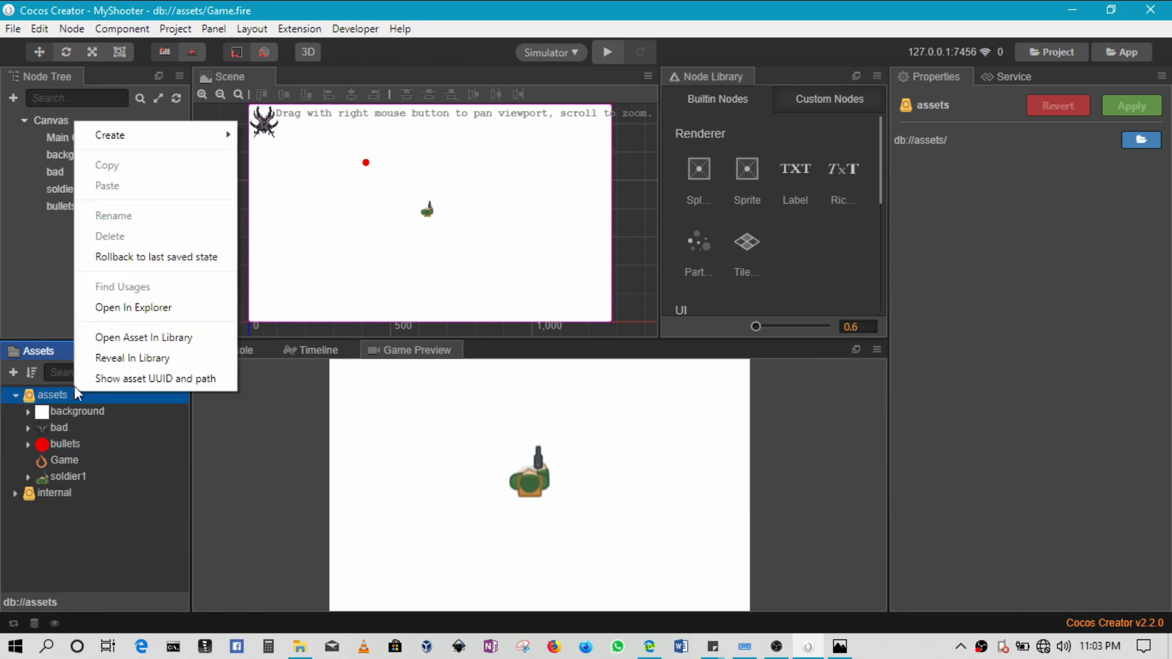
pyautogui.moveTo(175, 136)
pyautogui.click(289, 141)
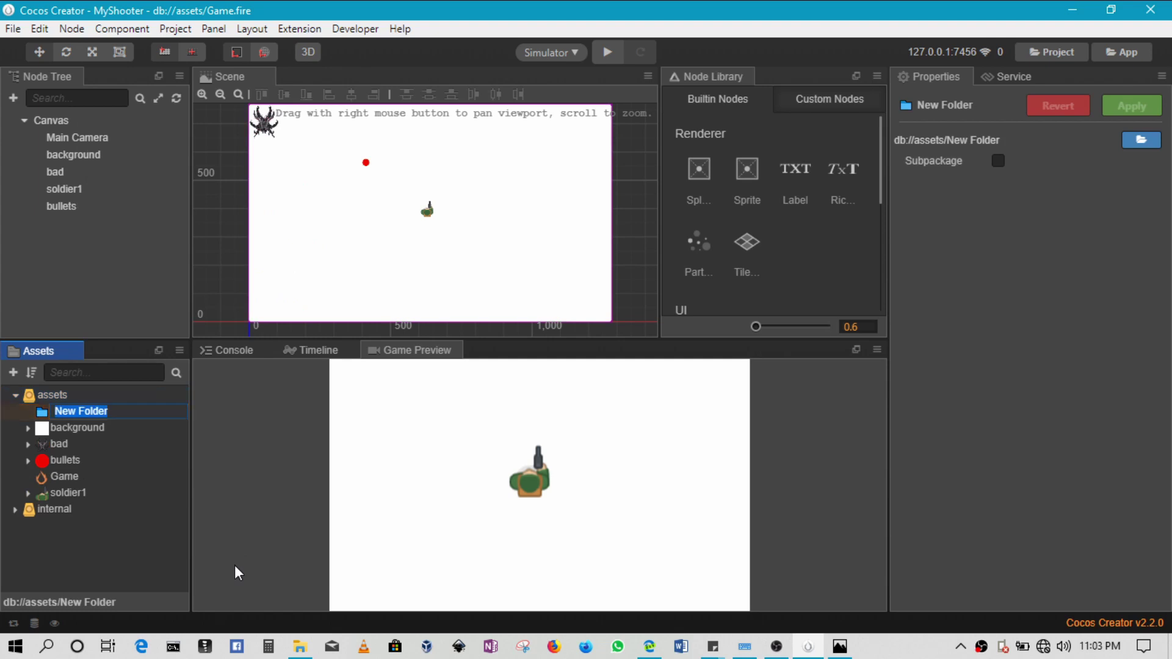
pyautogui.write('script')
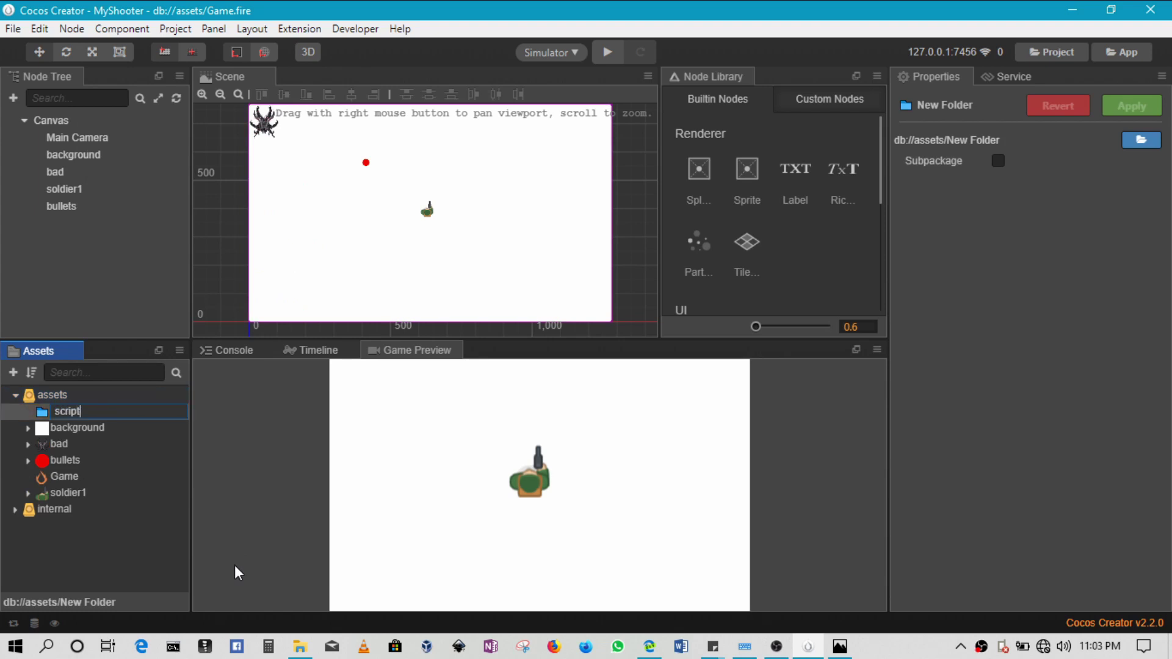
pyautogui.write('s')
pyautogui.press('Return')
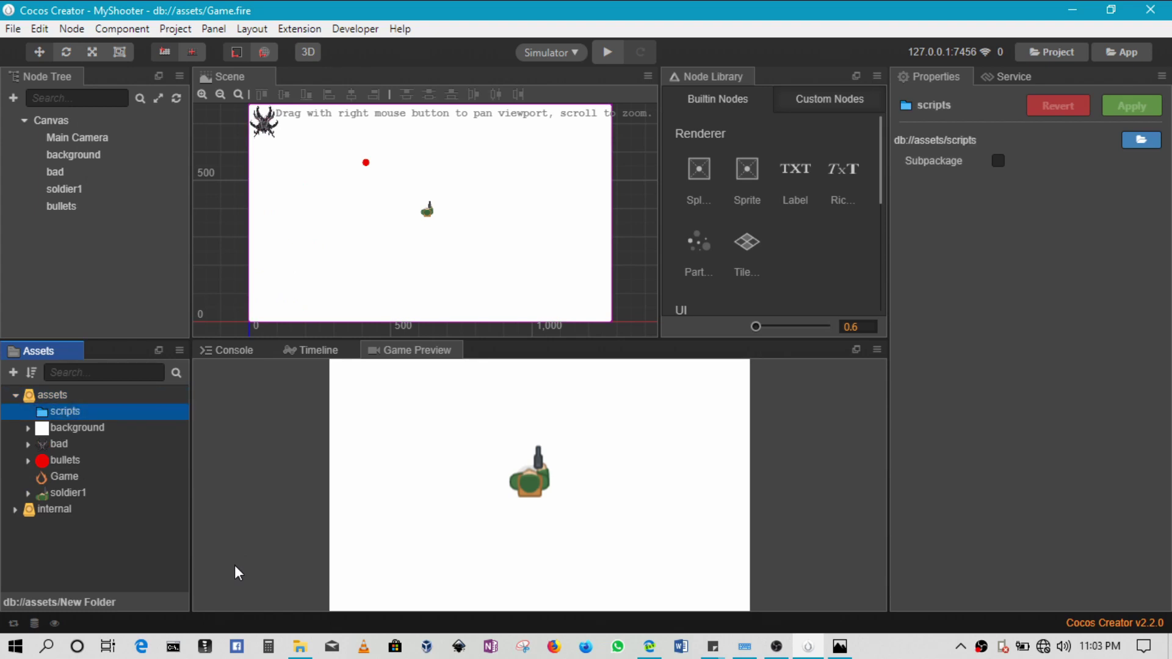
pyautogui.rightClick(87, 413)
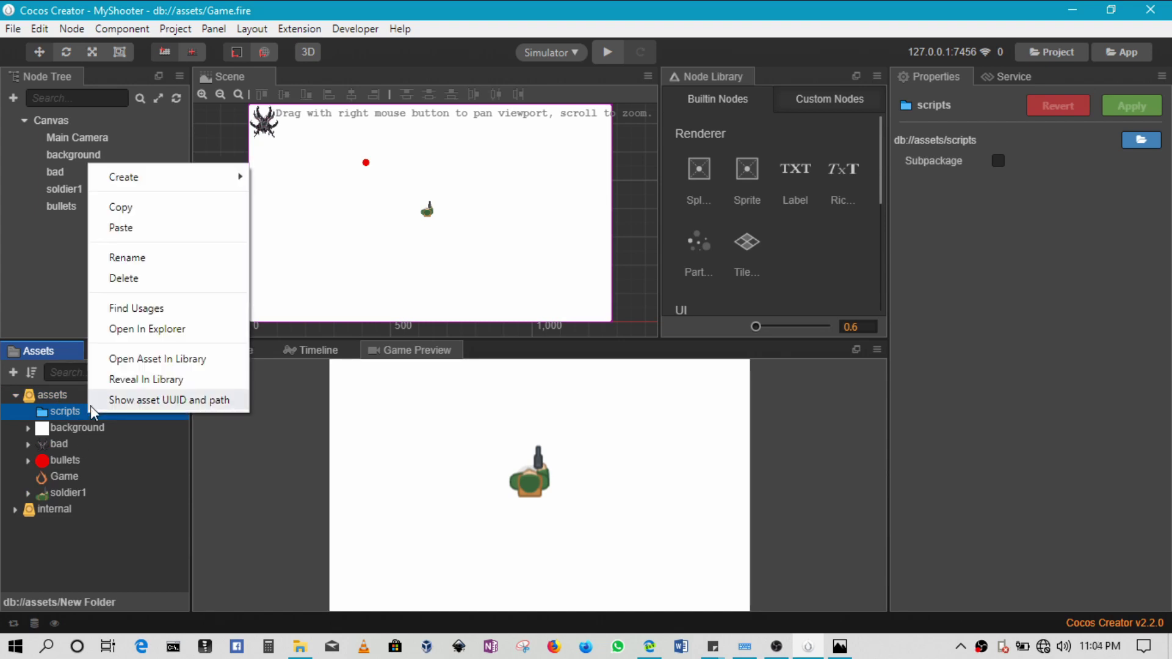
# Show the scripts folder's Create submenu listing the creatable asset types
pyautogui.moveTo(193, 190)
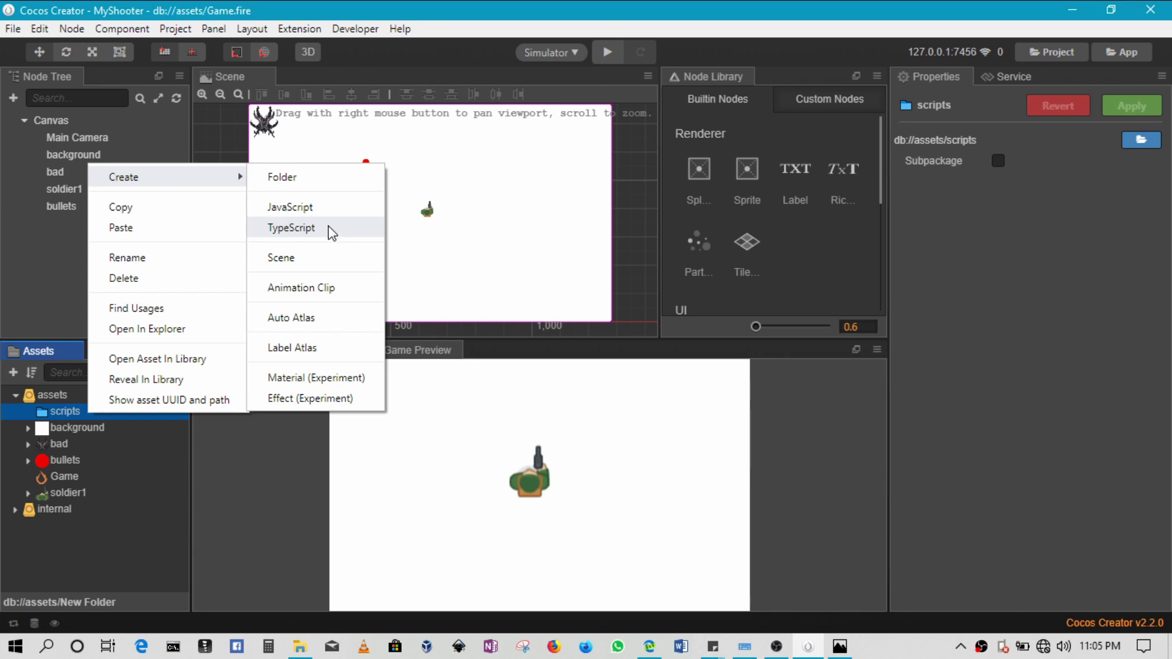
# Create a TypeScript script named bad in the scripts folder
pyautogui.click(291, 228)
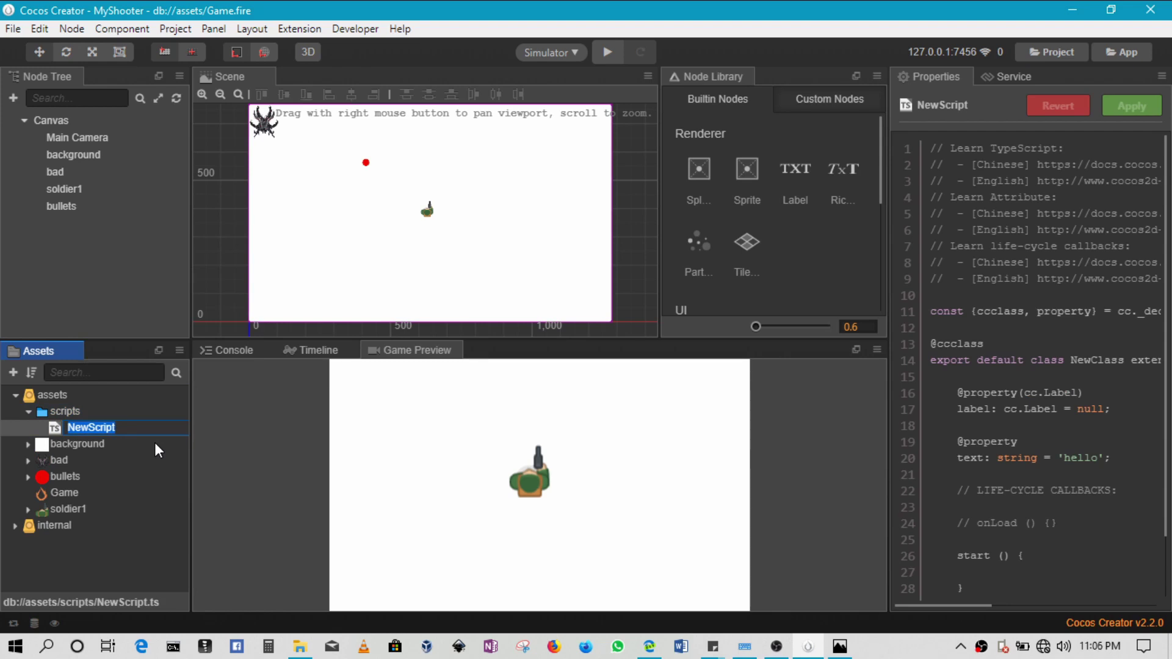
pyautogui.write('bad')
pyautogui.press('Return')
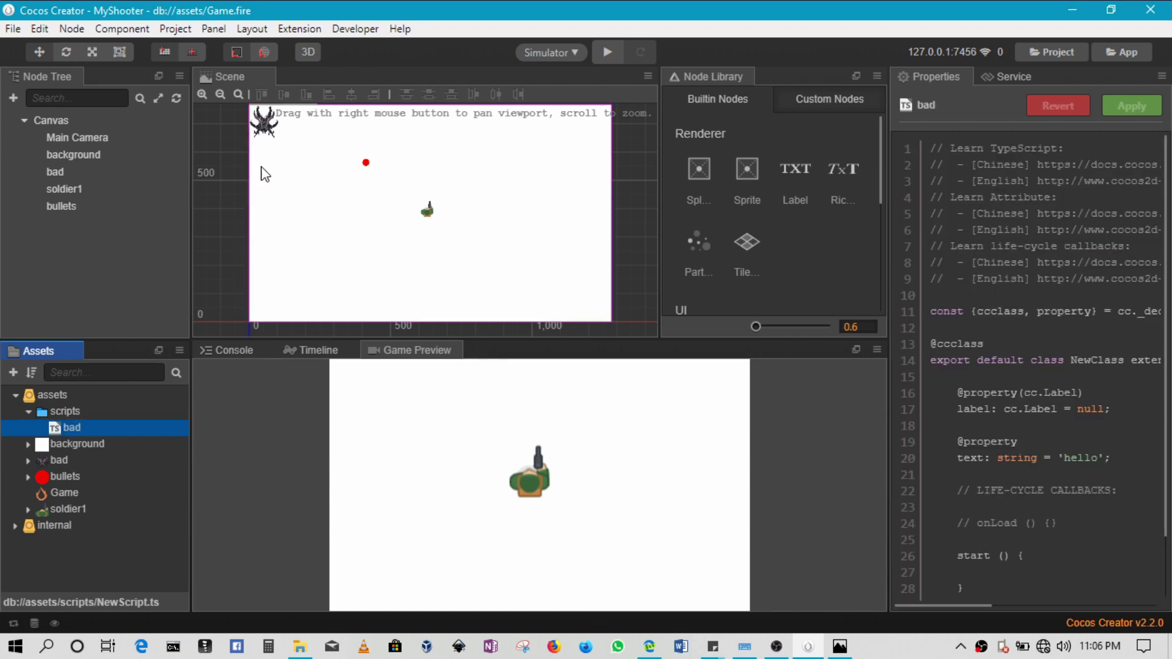
# Nudge the bad enemy sprite right and down to about (-490, 220), then reselect its node
pyautogui.click(264, 125)
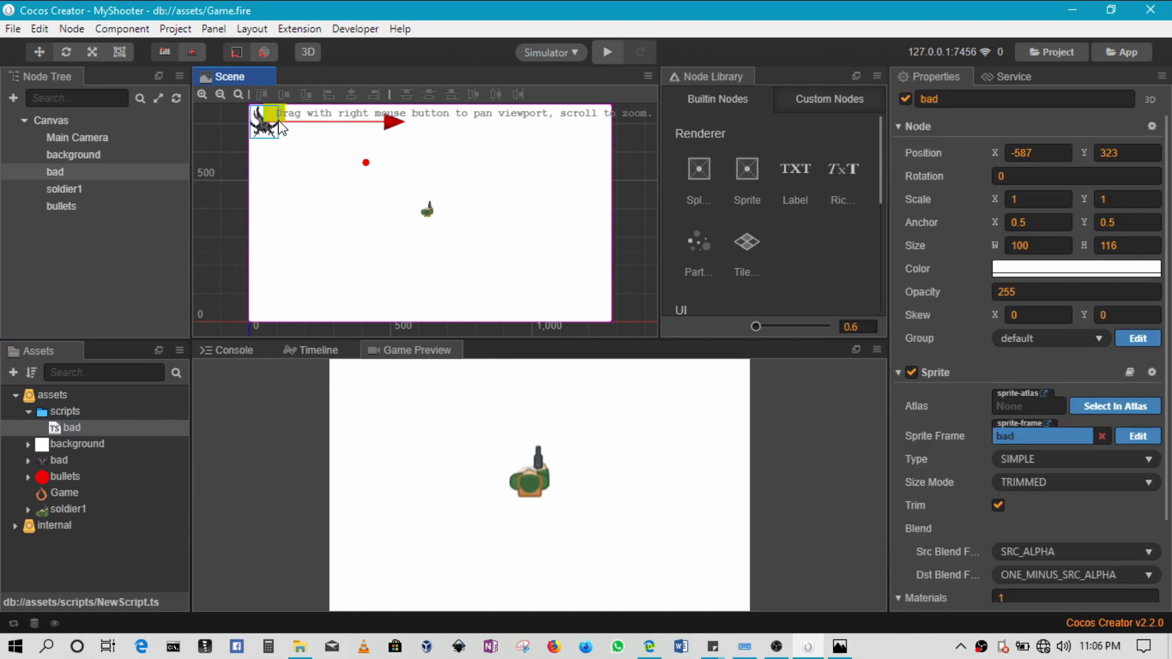
pyautogui.moveTo(274, 116); pyautogui.dragTo(301, 143)
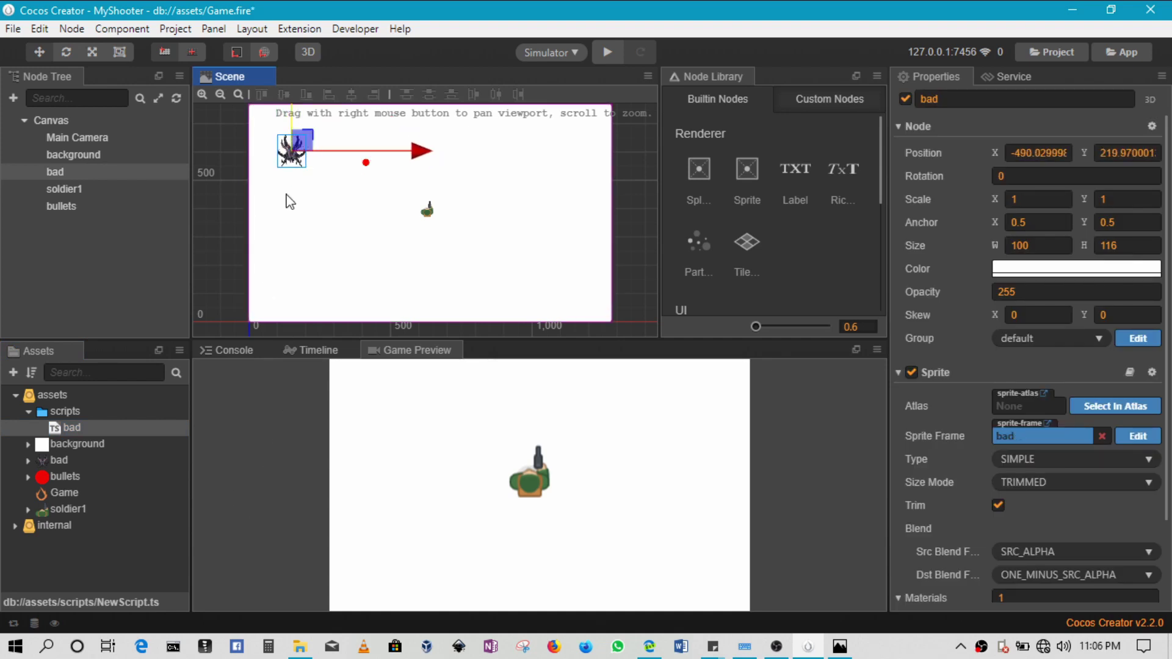
pyautogui.click(114, 428)
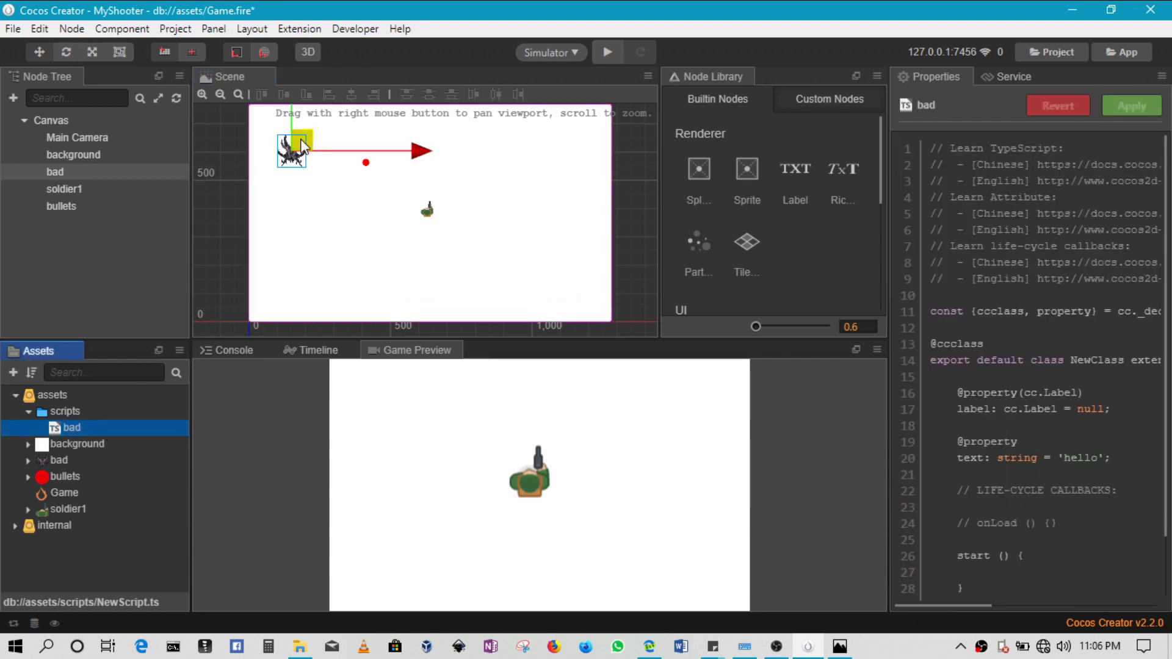
pyautogui.click(300, 138)
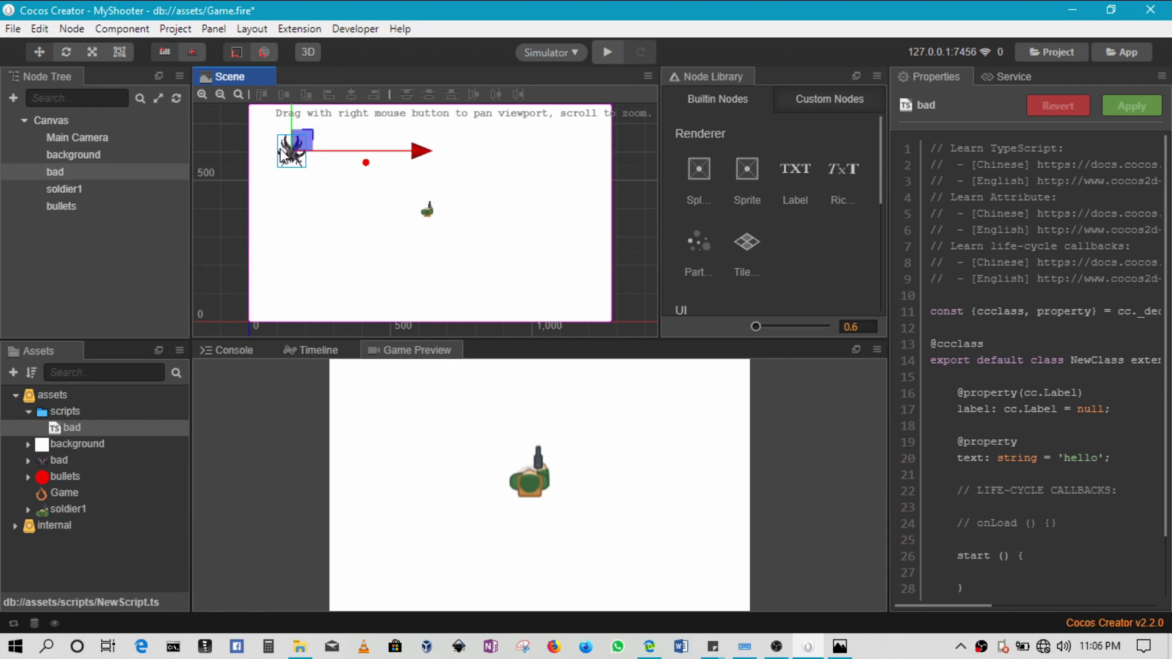
pyautogui.click(65, 171)
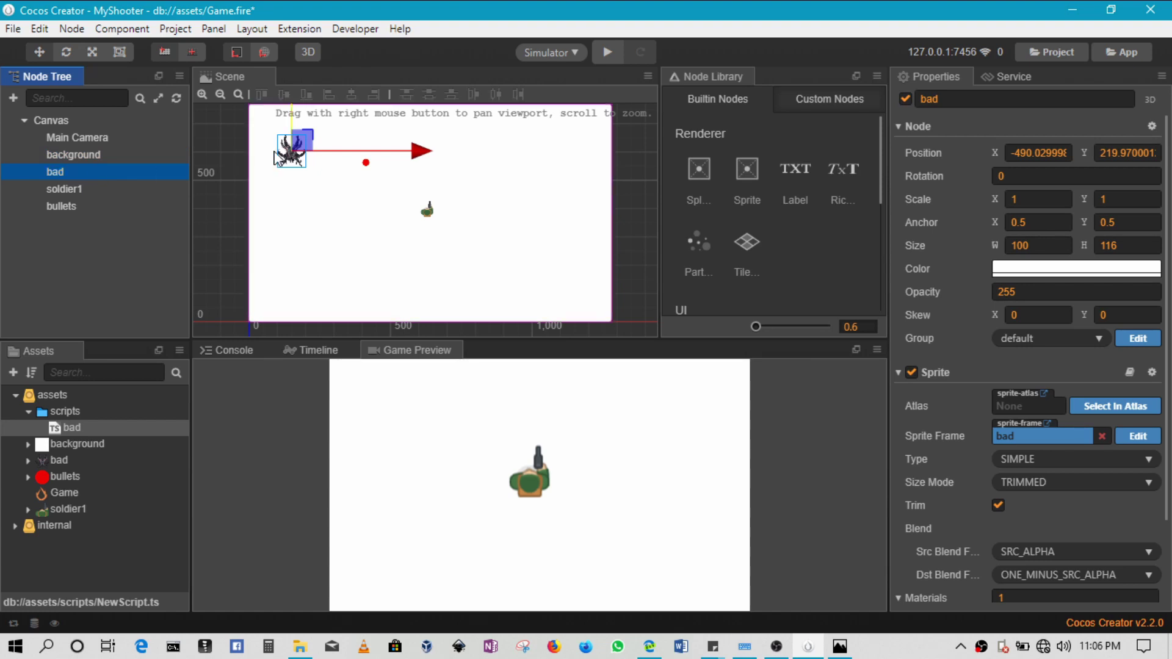
# Add the bad script as a custom component on the bad node, then open bad.ts in VS Code
pyautogui.click(901, 126)
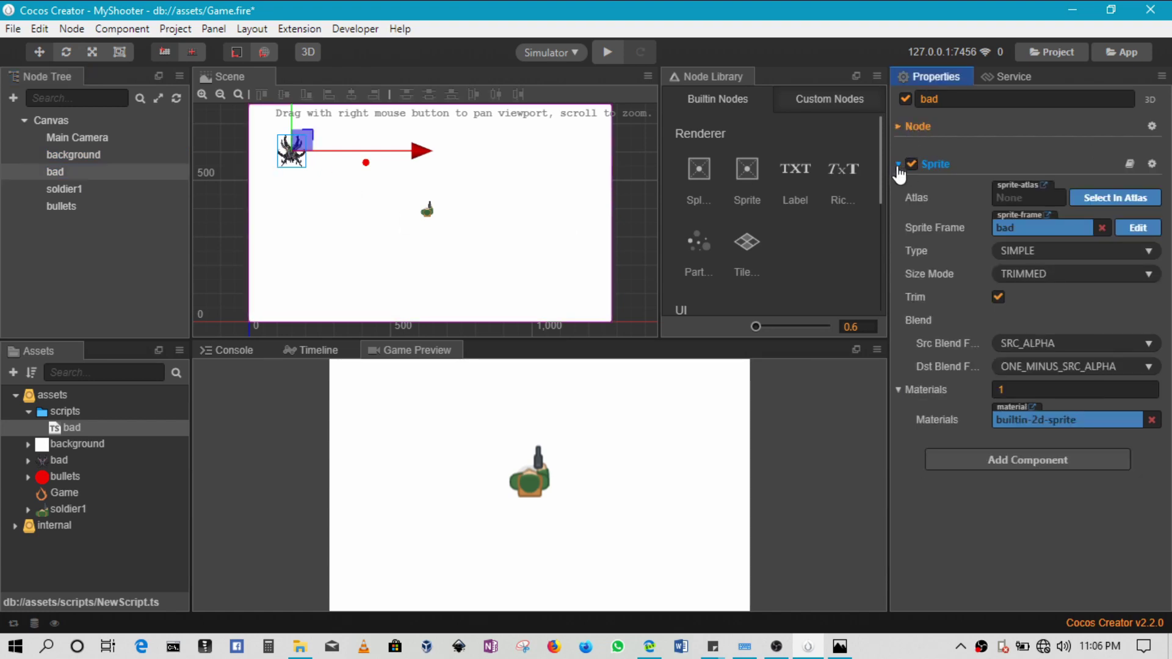
pyautogui.click(898, 165)
pyautogui.click(1057, 210)
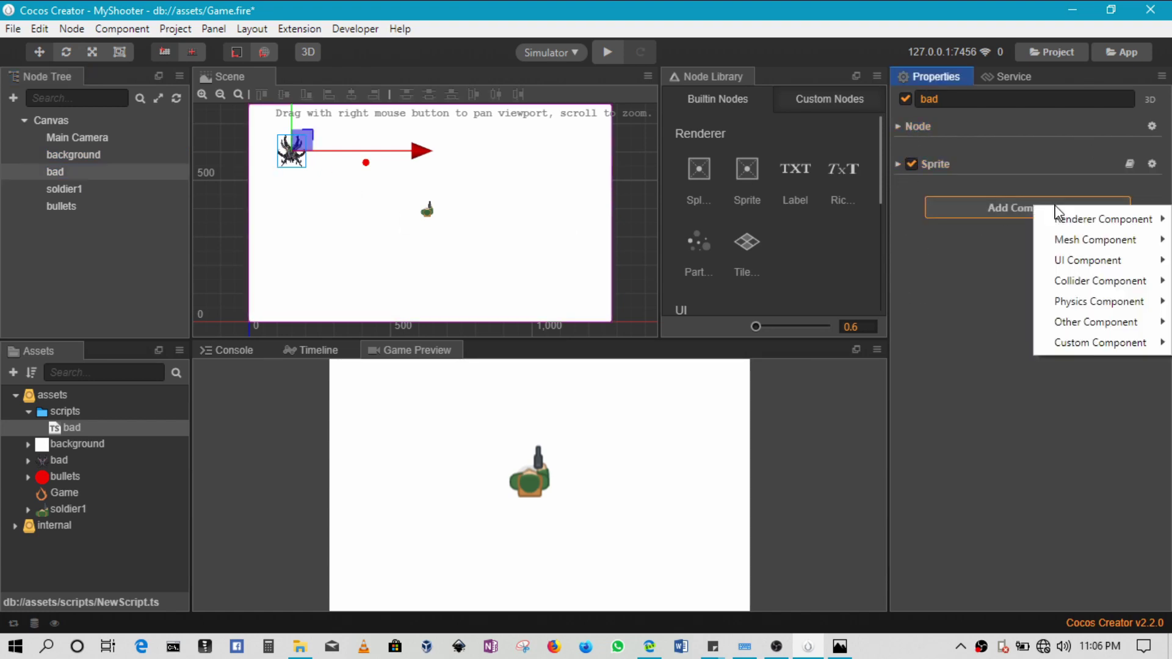
pyautogui.moveTo(1080, 345)
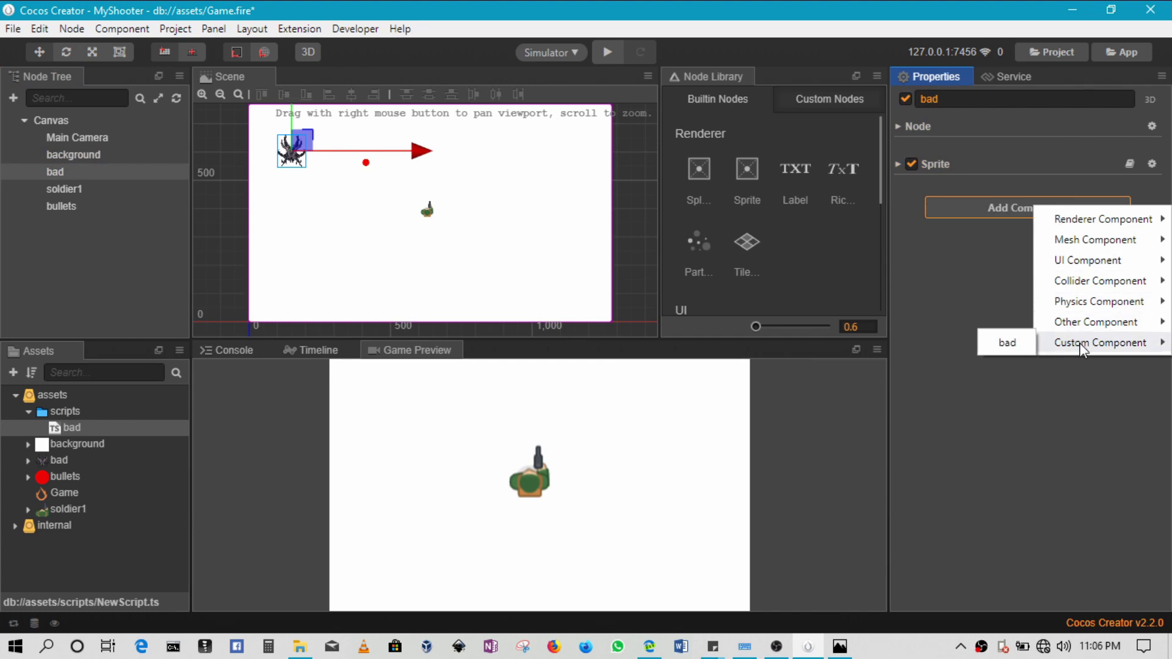
pyautogui.click(1007, 344)
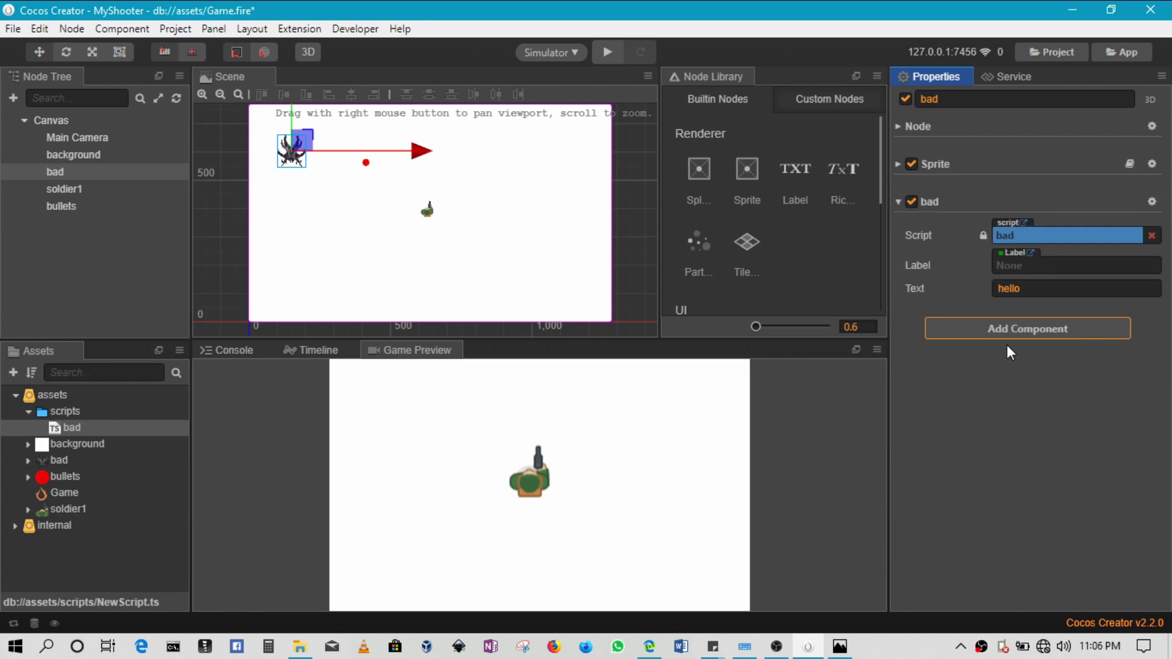
pyautogui.click(105, 428)
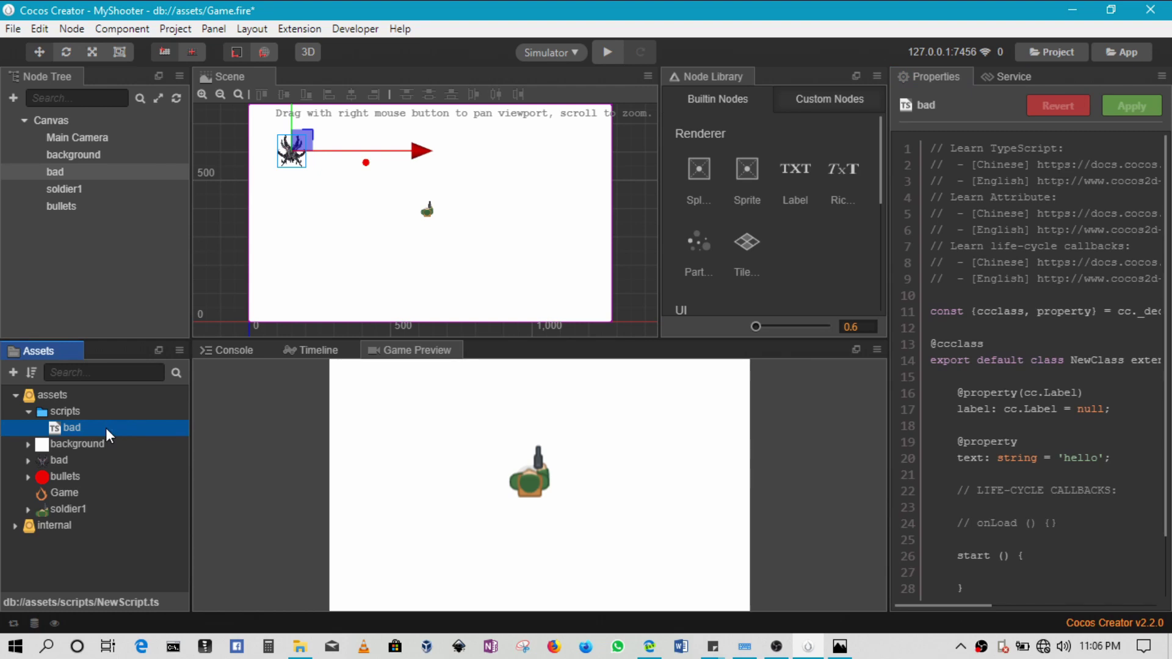
pyautogui.doubleClick(105, 428)
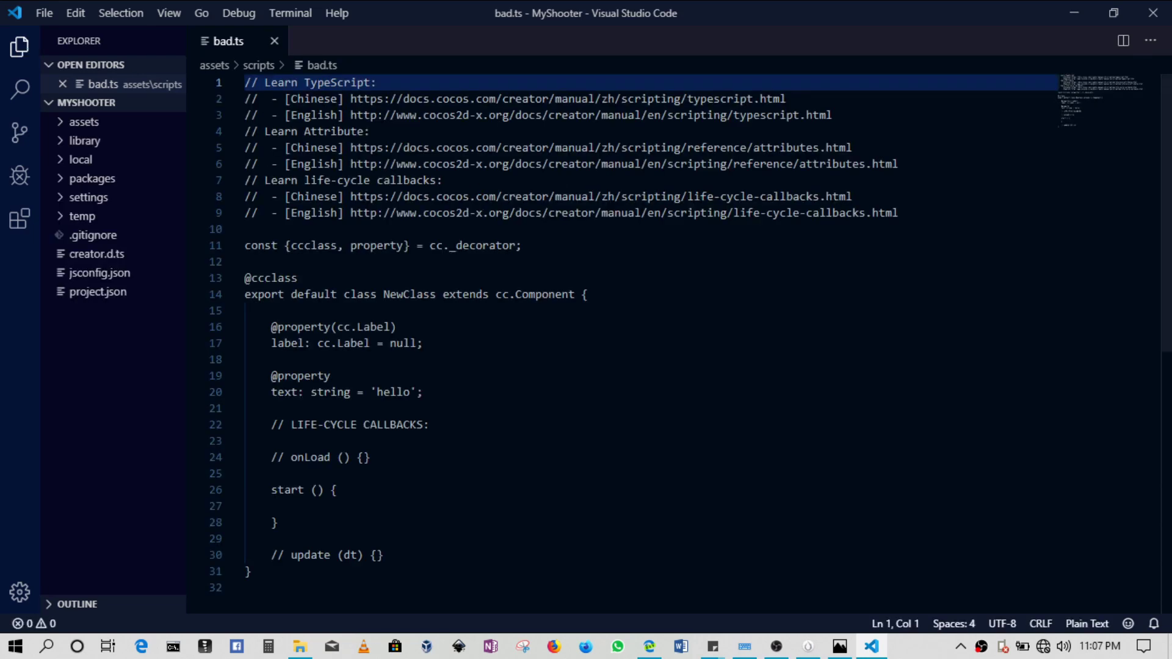
# Delete the sample label and text property lines 15–20 from bad.ts and save the file
pyautogui.click(246, 310)
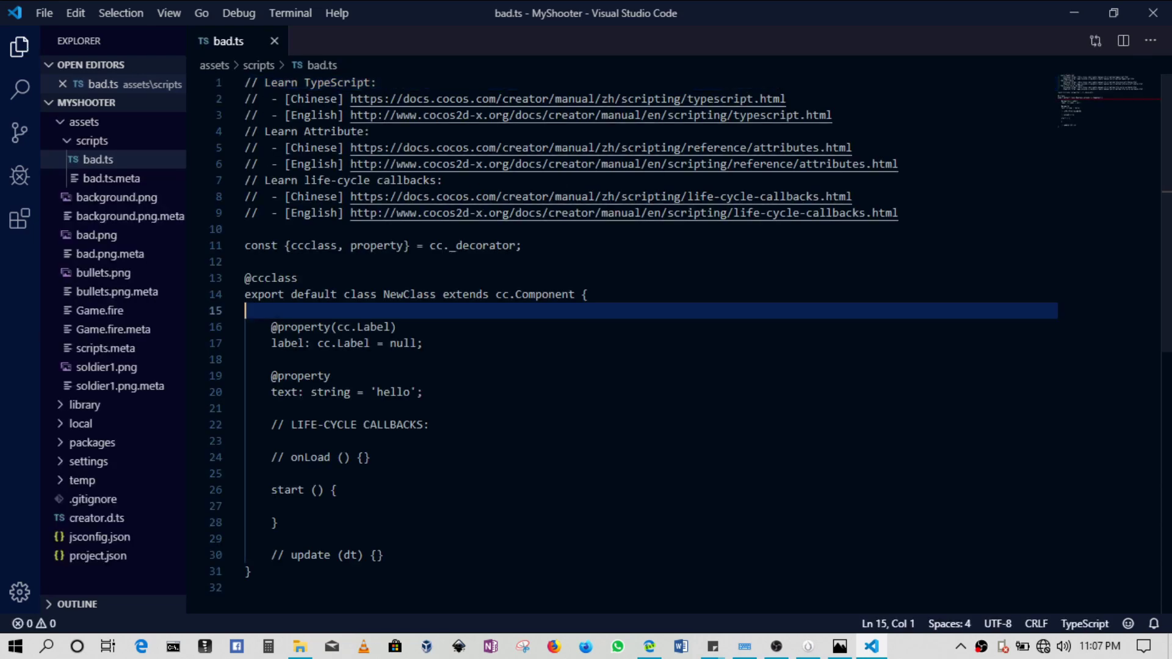
pyautogui.moveTo(246, 310); pyautogui.dragTo(463, 388)
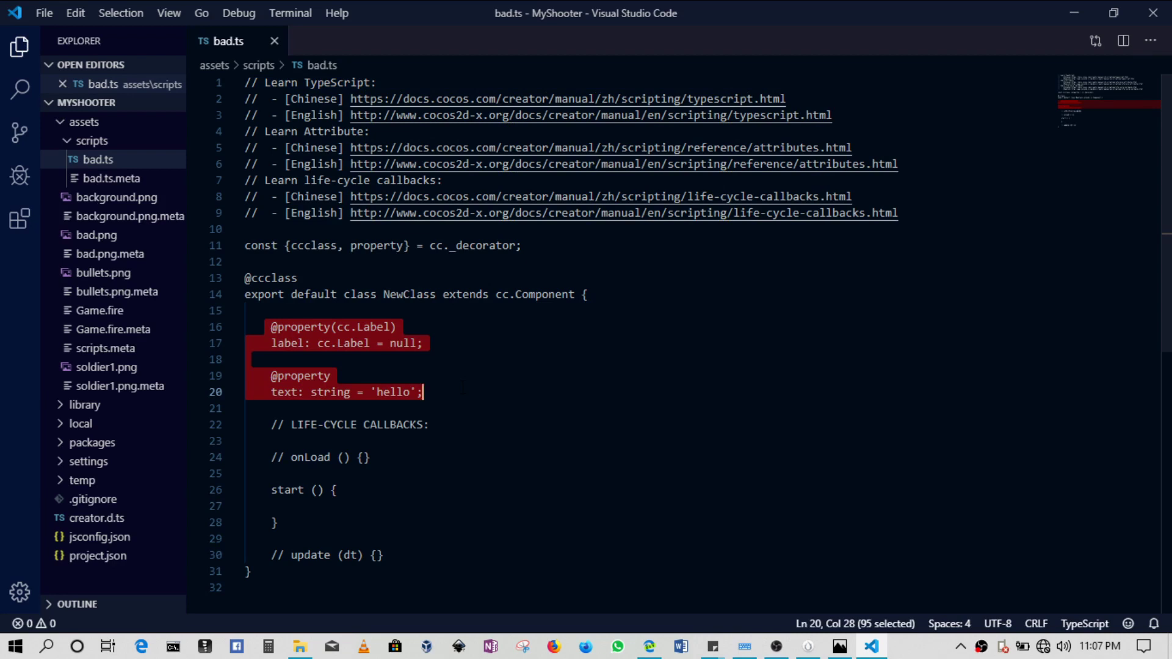
pyautogui.press('Return')
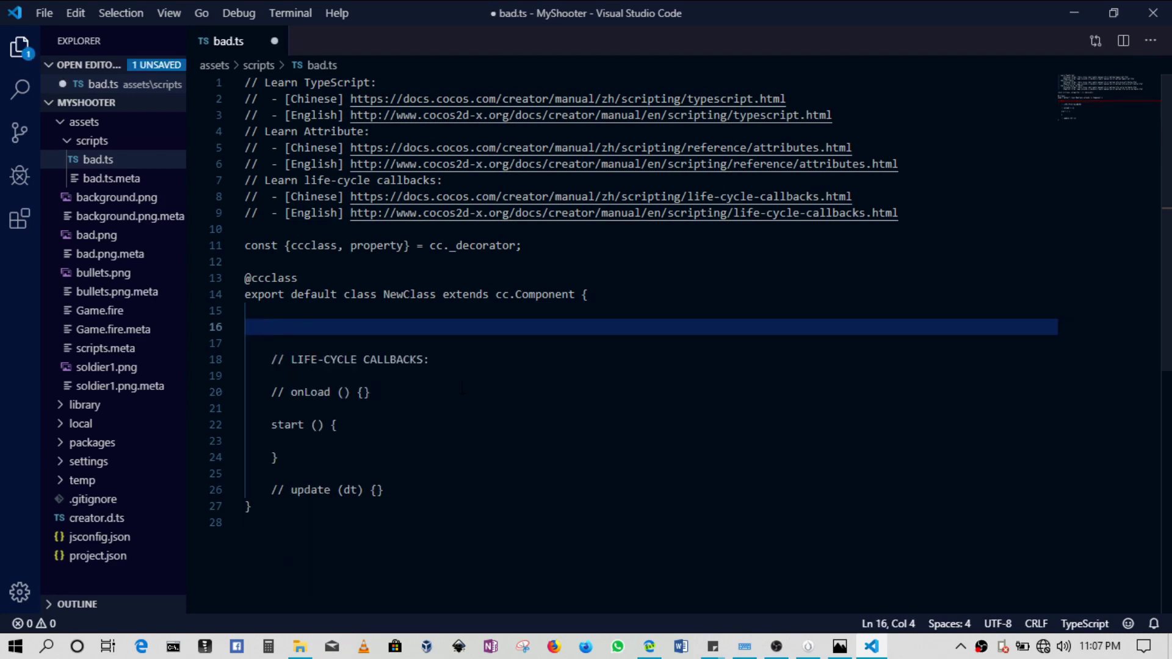
pyautogui.hotkey('ctrl', 's')
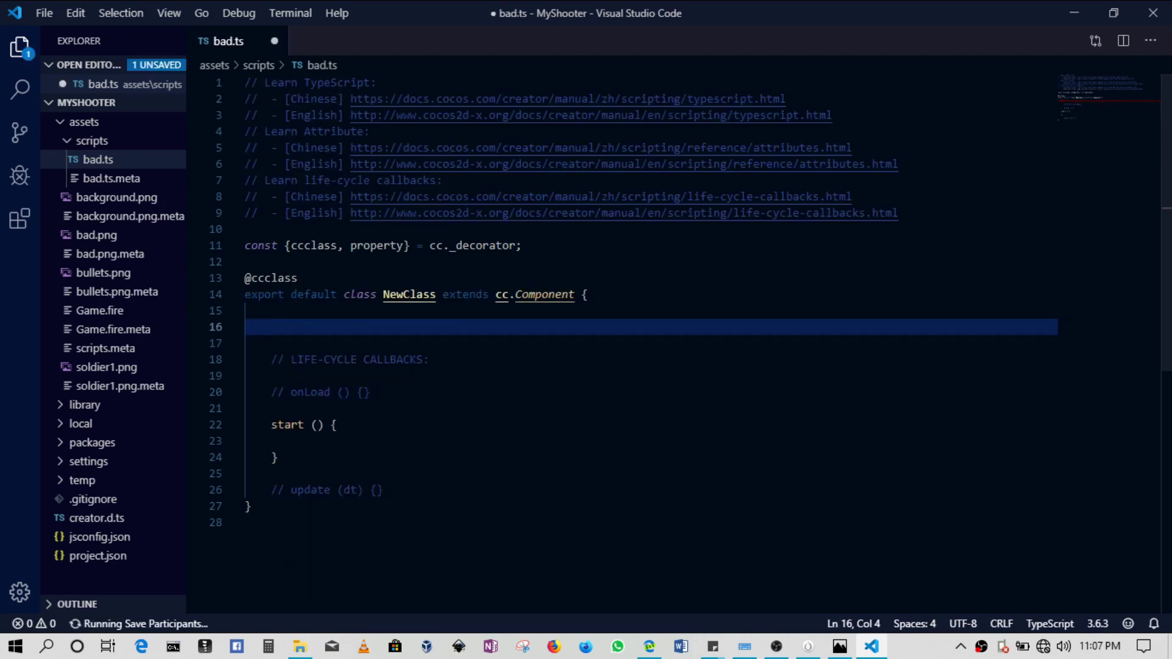
pyautogui.click(1079, 15)
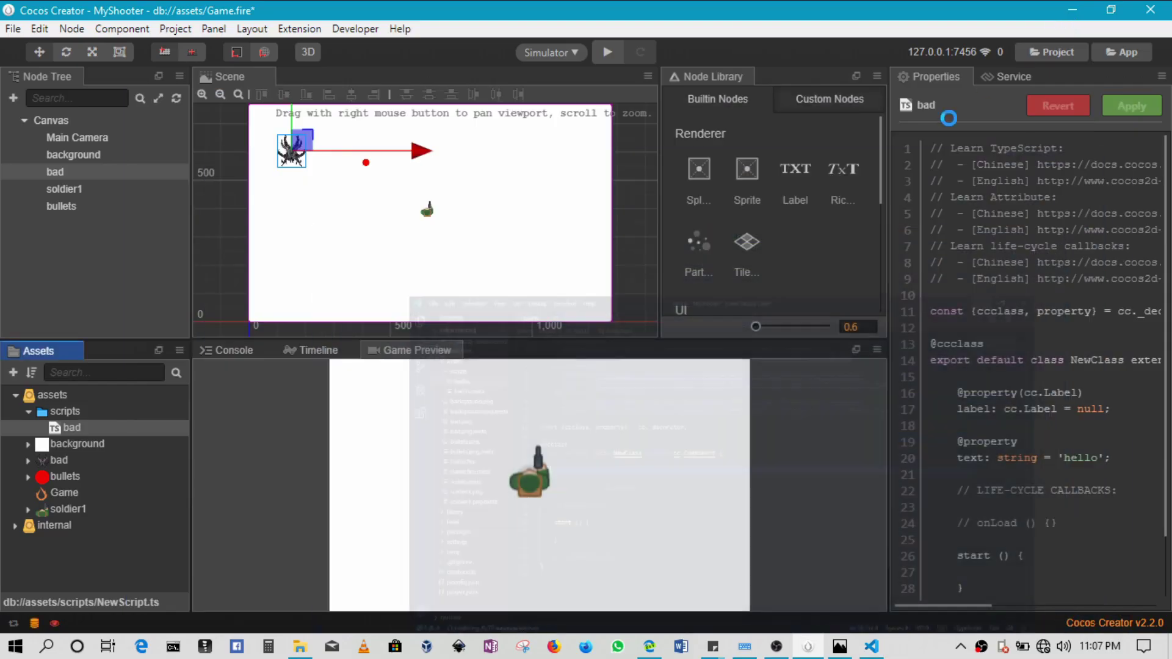
# Create a new TypeScript script named movement in the scripts folder
pyautogui.rightClick(77, 412)
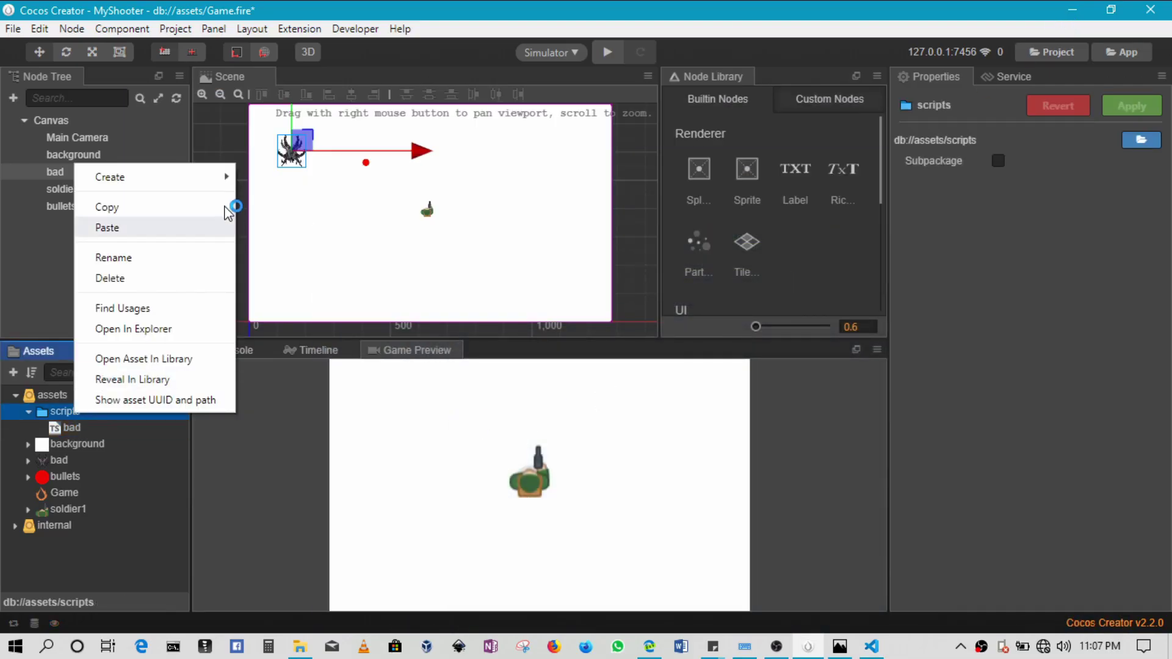
pyautogui.moveTo(222, 183)
pyautogui.click(311, 227)
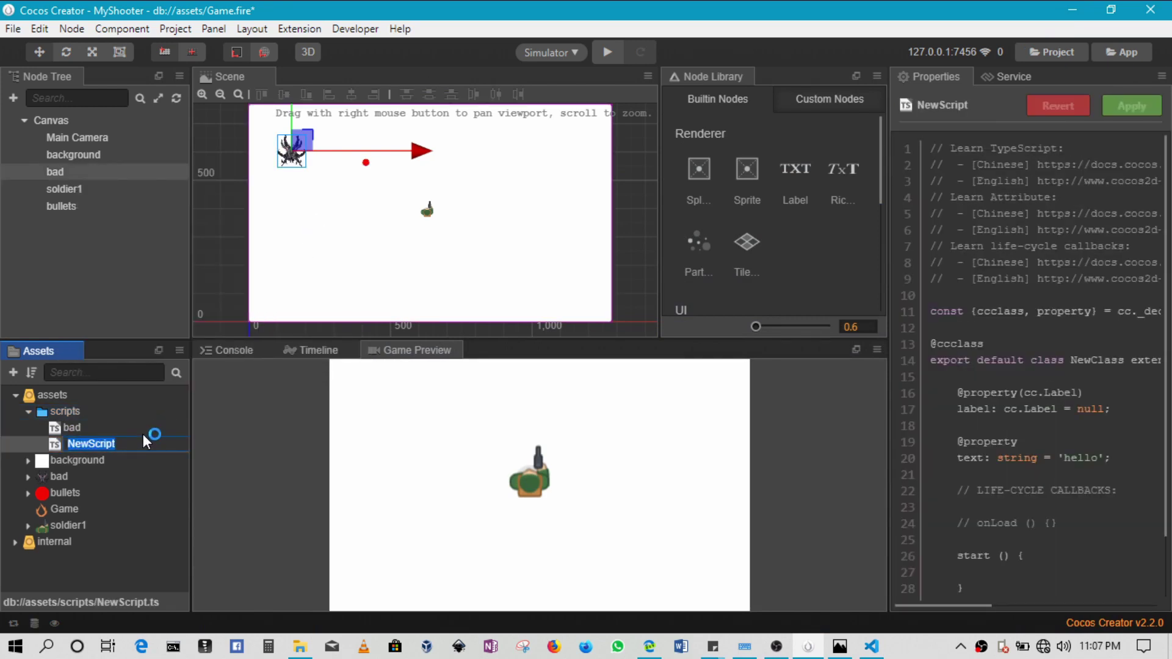
pyautogui.write('movement')
pyautogui.click(13, 445)
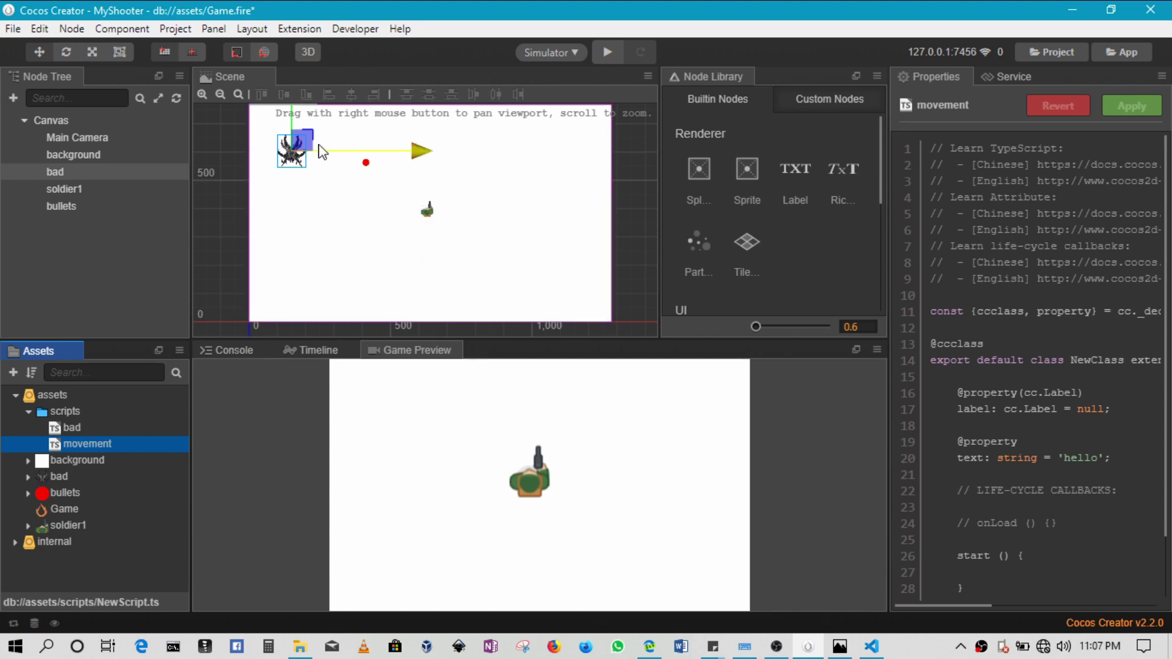
# Add the movement script as a custom component on soldier1 and open it for editing
pyautogui.click(430, 210)
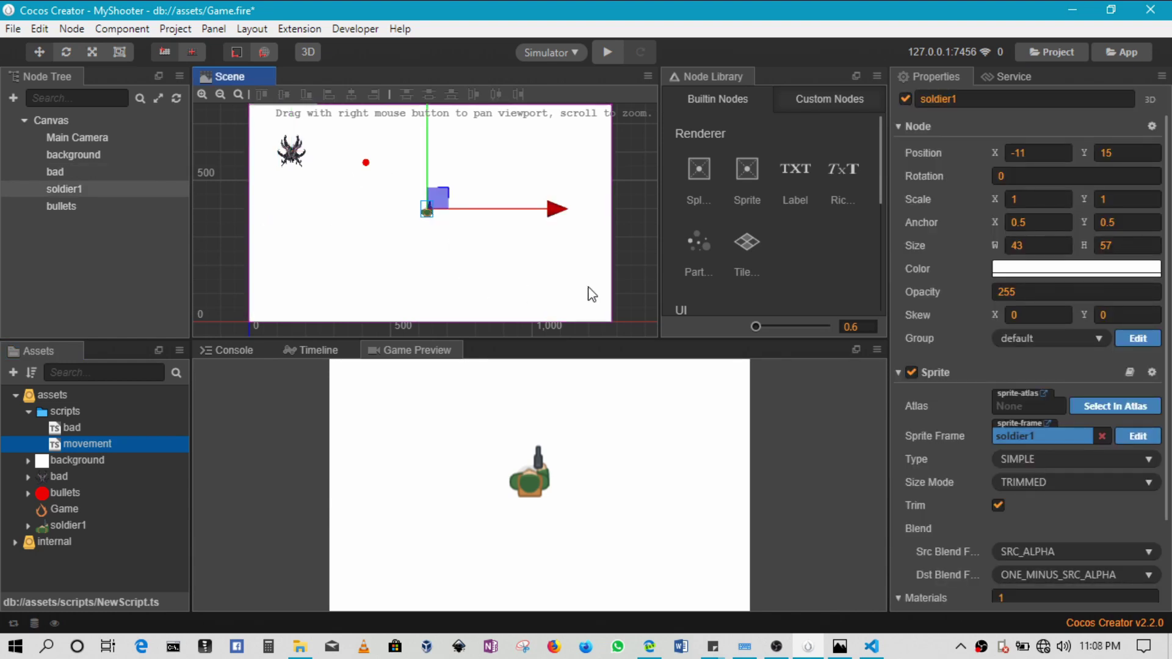
pyautogui.click(919, 126)
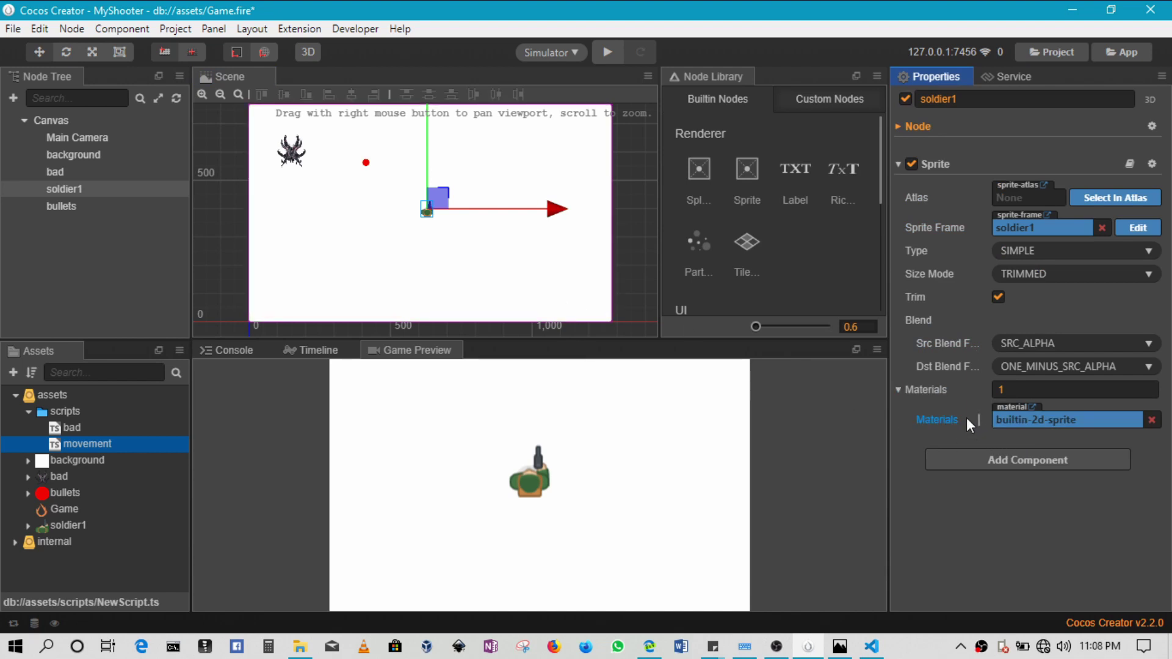
pyautogui.click(147, 193)
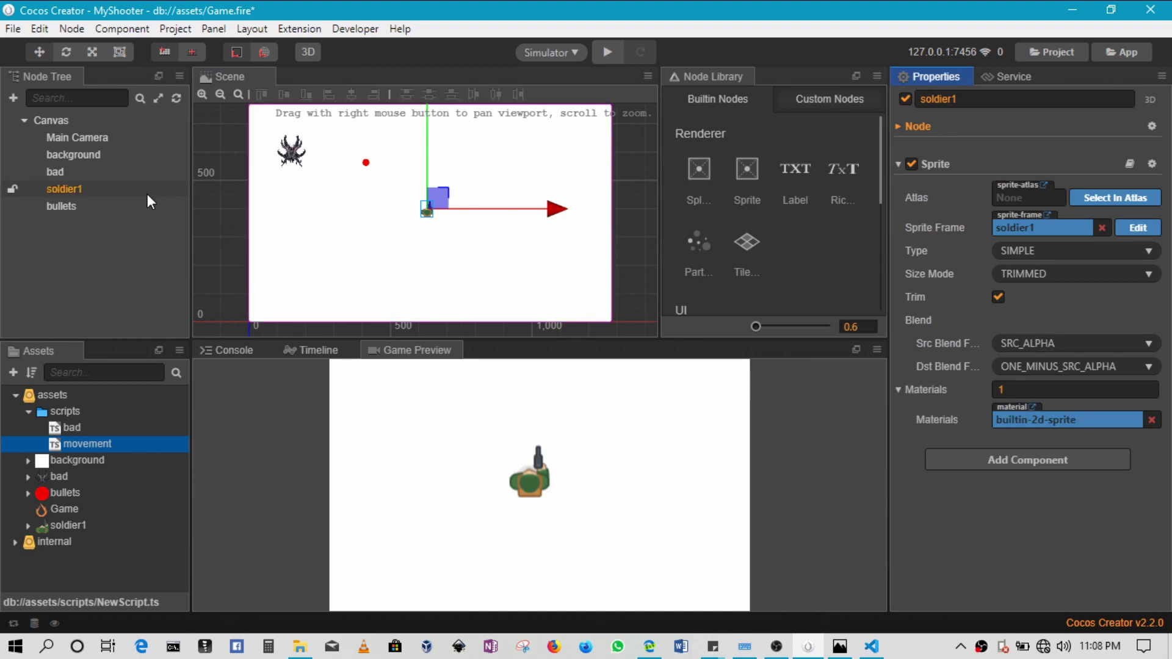
pyautogui.click(1061, 462)
pyautogui.moveTo(1113, 603)
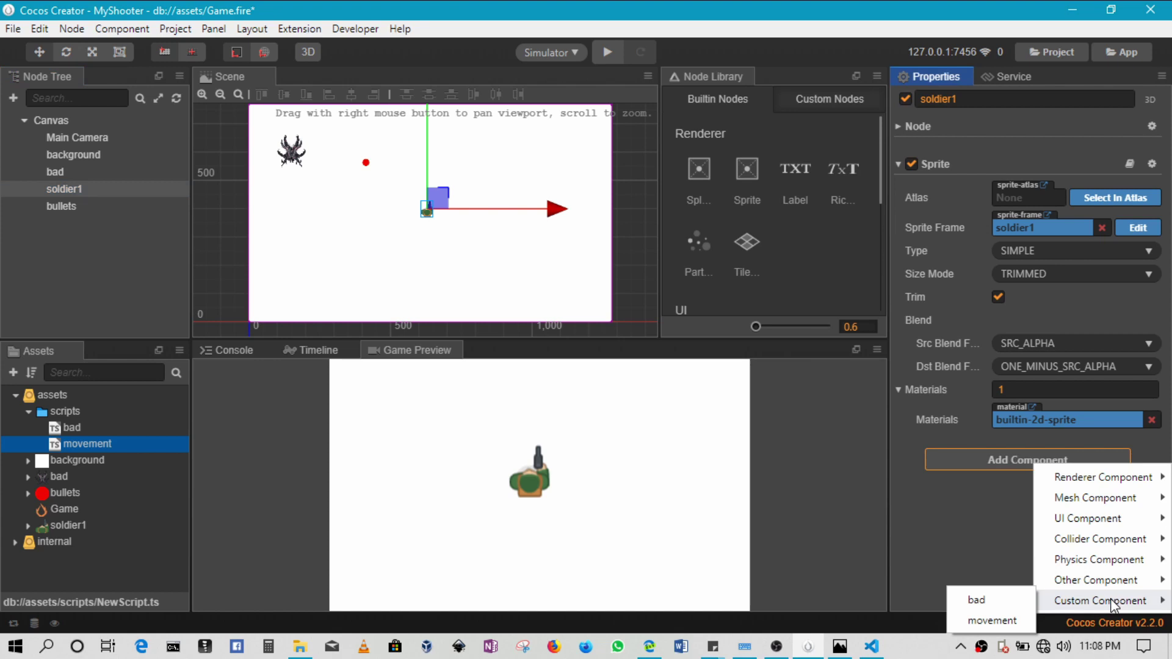
pyautogui.click(992, 621)
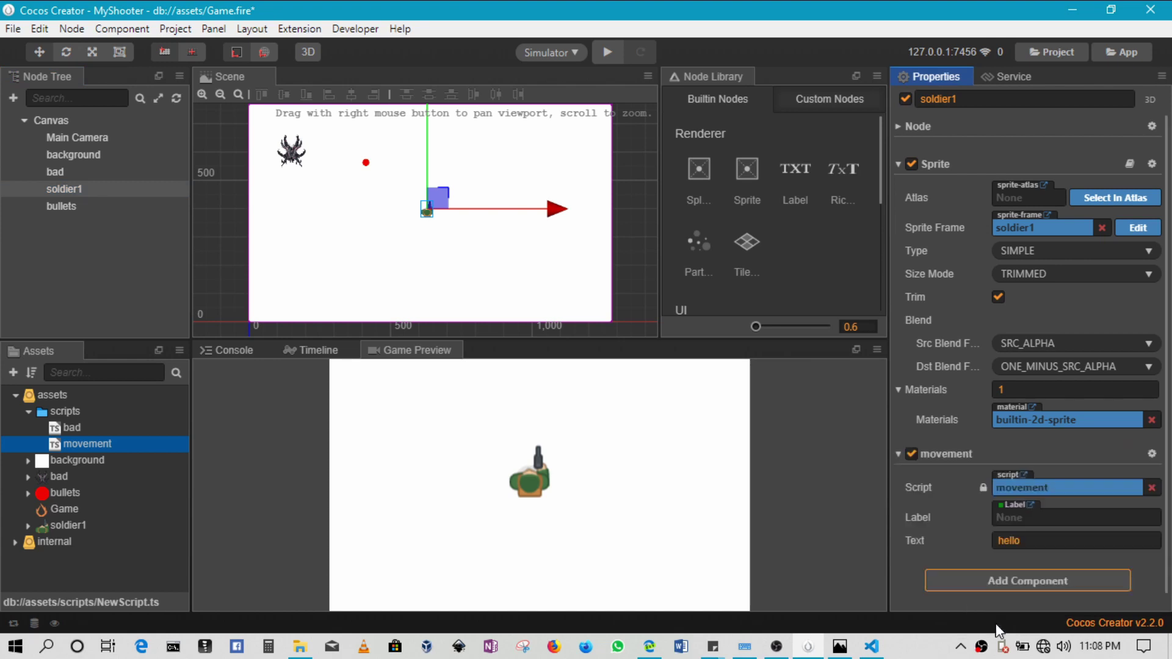
pyautogui.doubleClick(119, 437)
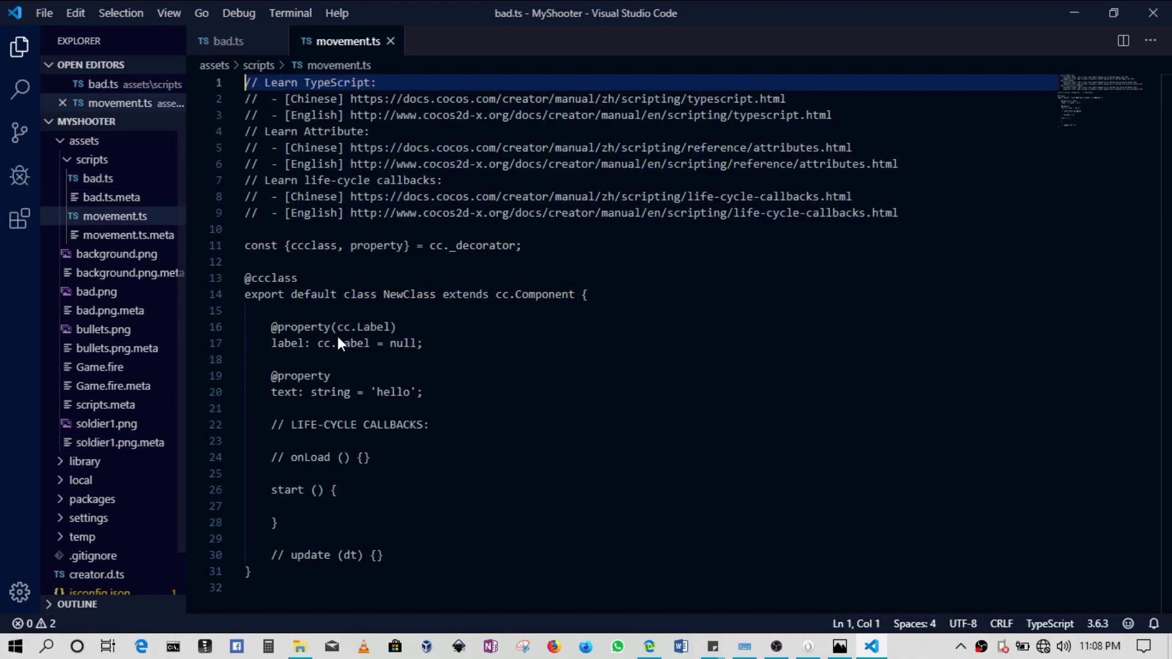
pyautogui.moveTo(245, 326); pyautogui.dragTo(428, 392)
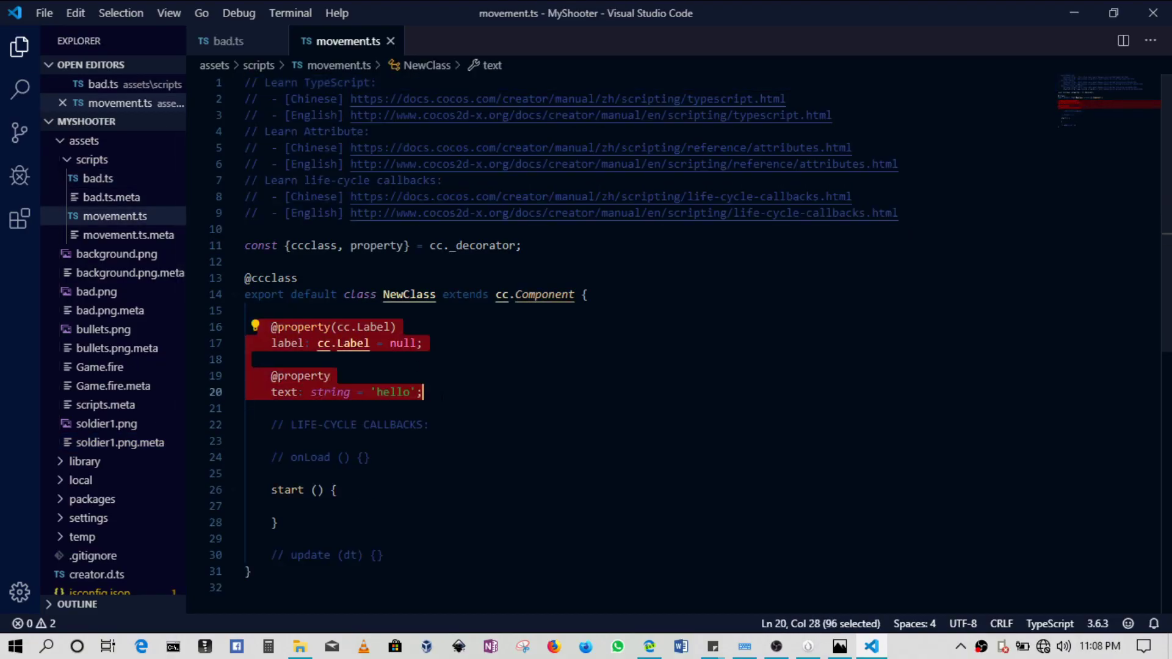
pyautogui.press('BackSpace')
pyautogui.hotkey('ctrl', 's')
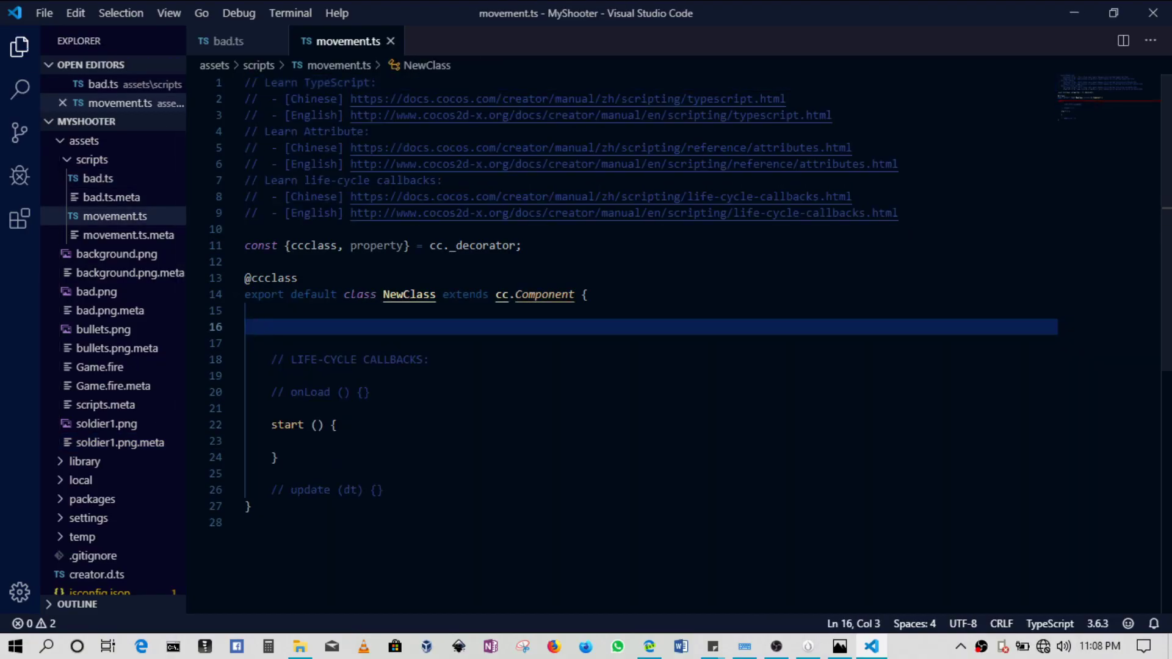
pyautogui.click(1069, 11)
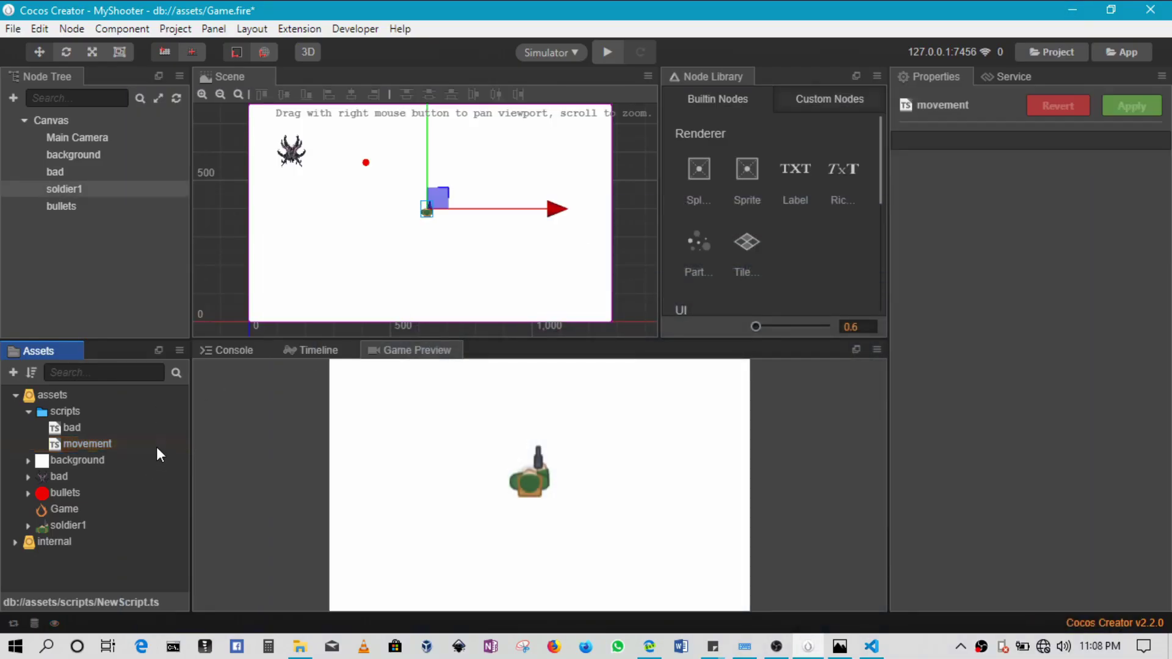
# Create a TypeScript script named Game inside the scripts folder
pyautogui.rightClick(79, 413)
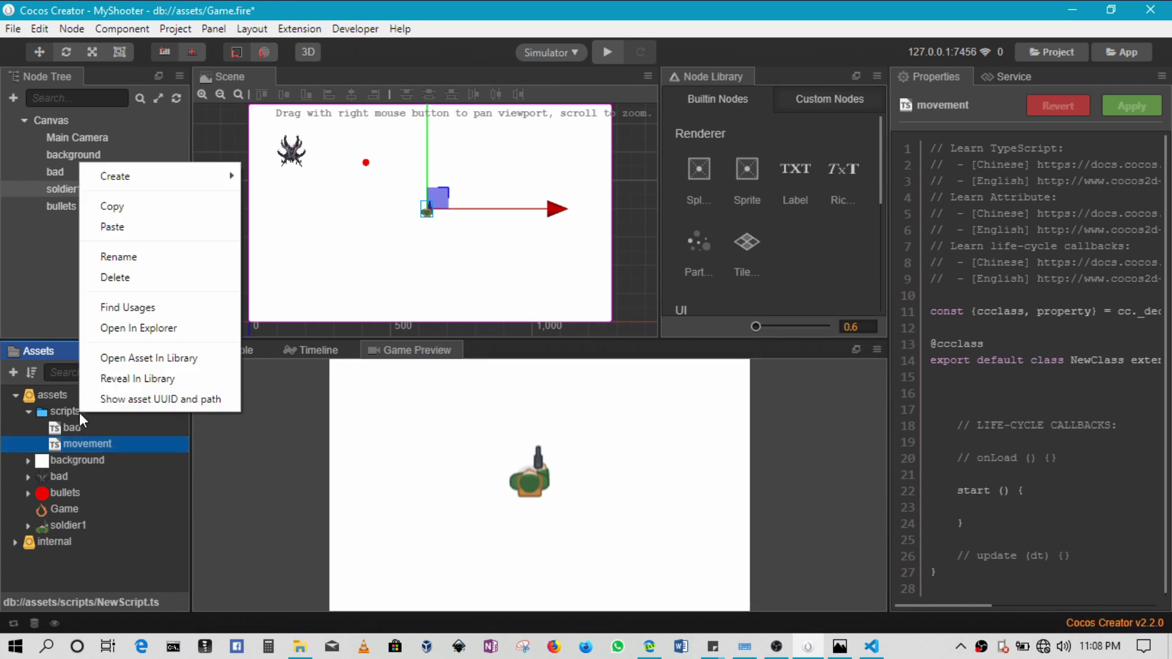
pyautogui.click(68, 406)
pyautogui.rightClick(70, 408)
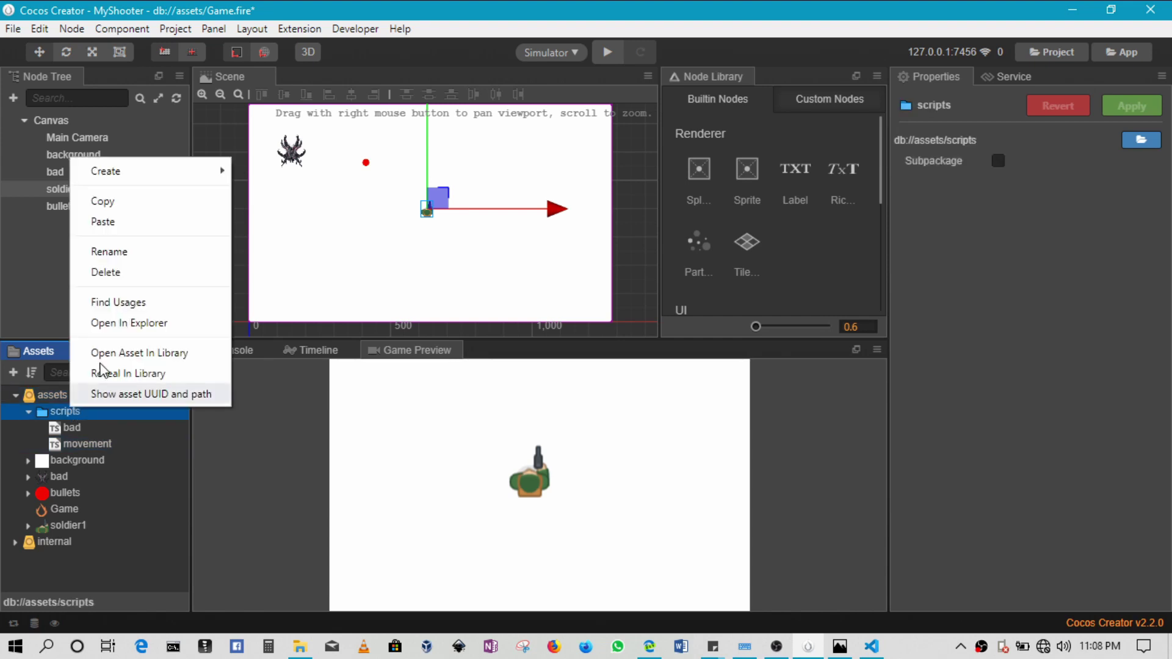
pyautogui.moveTo(156, 172)
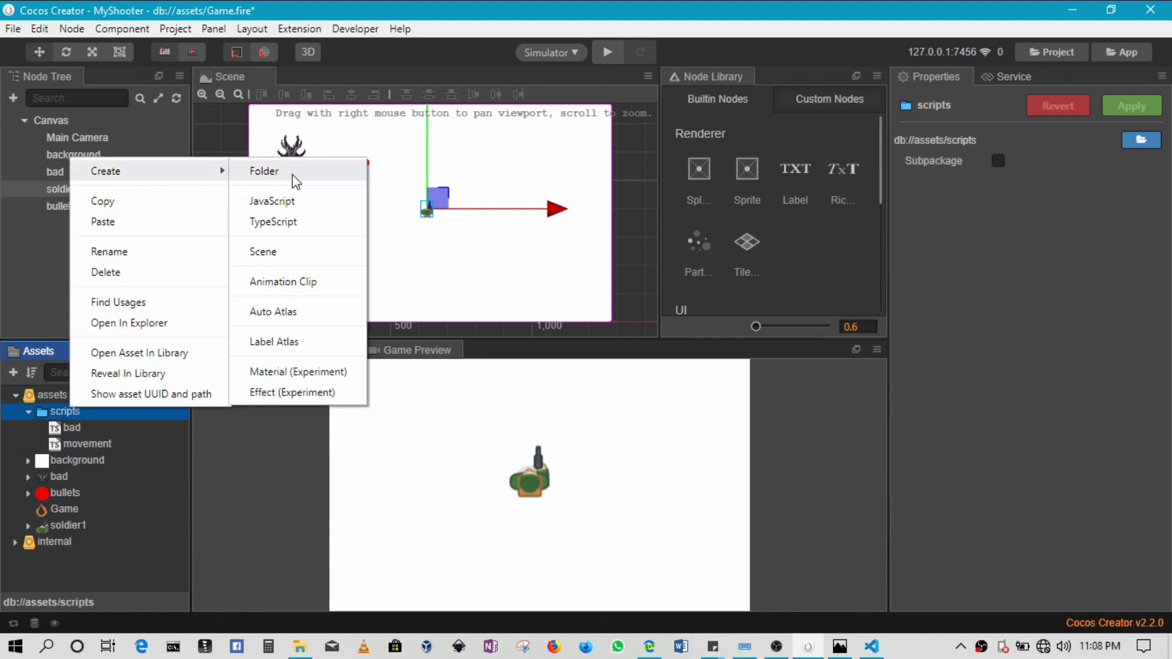
pyautogui.click(308, 234)
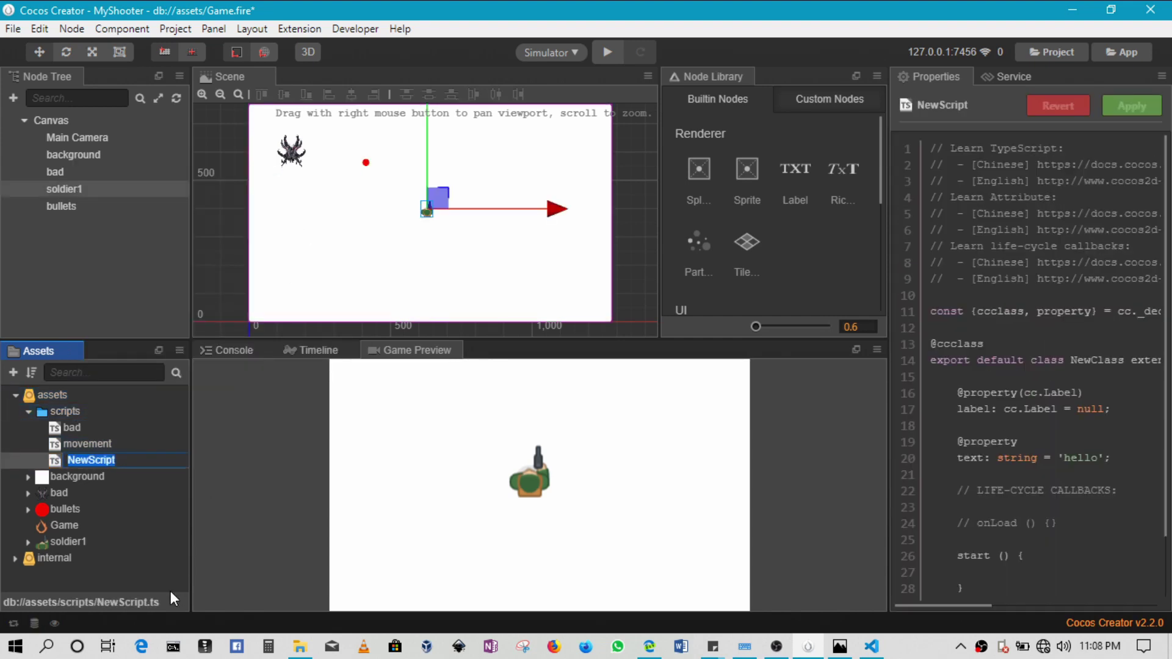
pyautogui.write('Game')
pyautogui.press('Return')
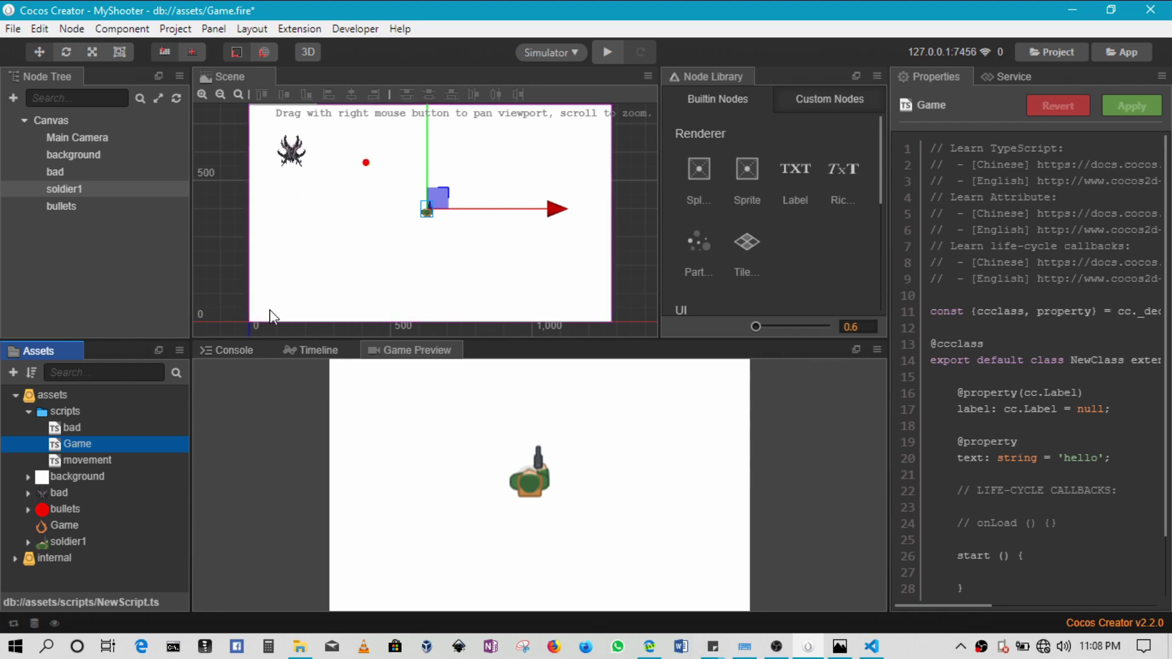
# Open Game.ts and delete the sample label and text properties plus the leftover blank line
pyautogui.doubleClick(100, 442)
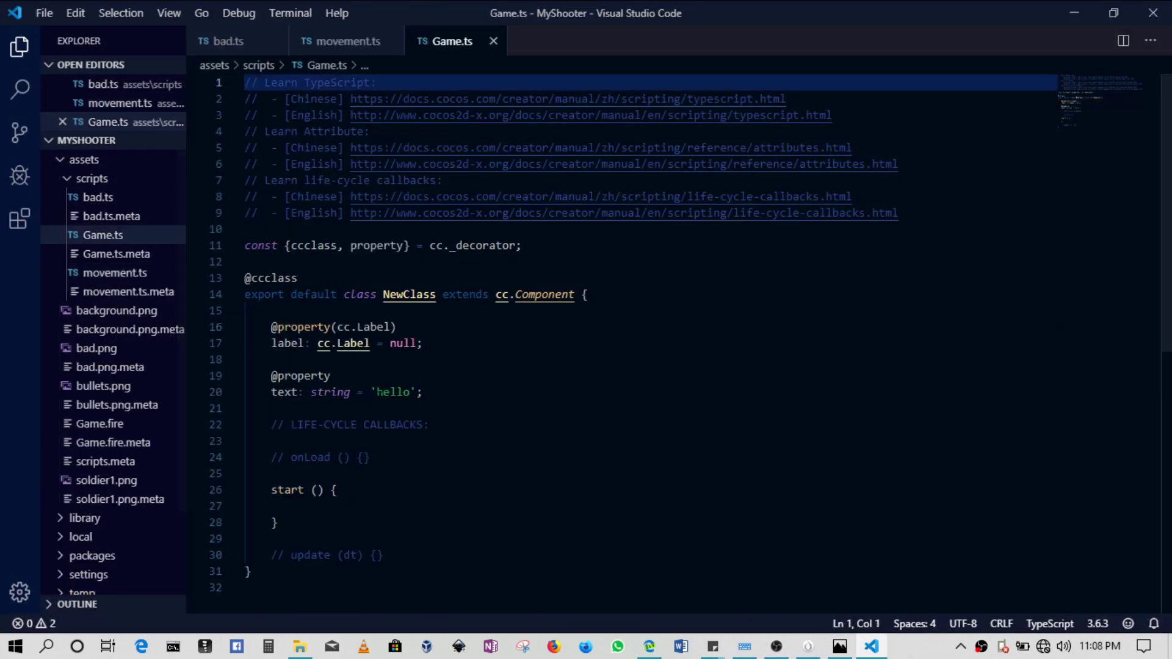
pyautogui.moveTo(423, 392); pyautogui.dragTo(271, 327)
pyautogui.press('BackSpace')
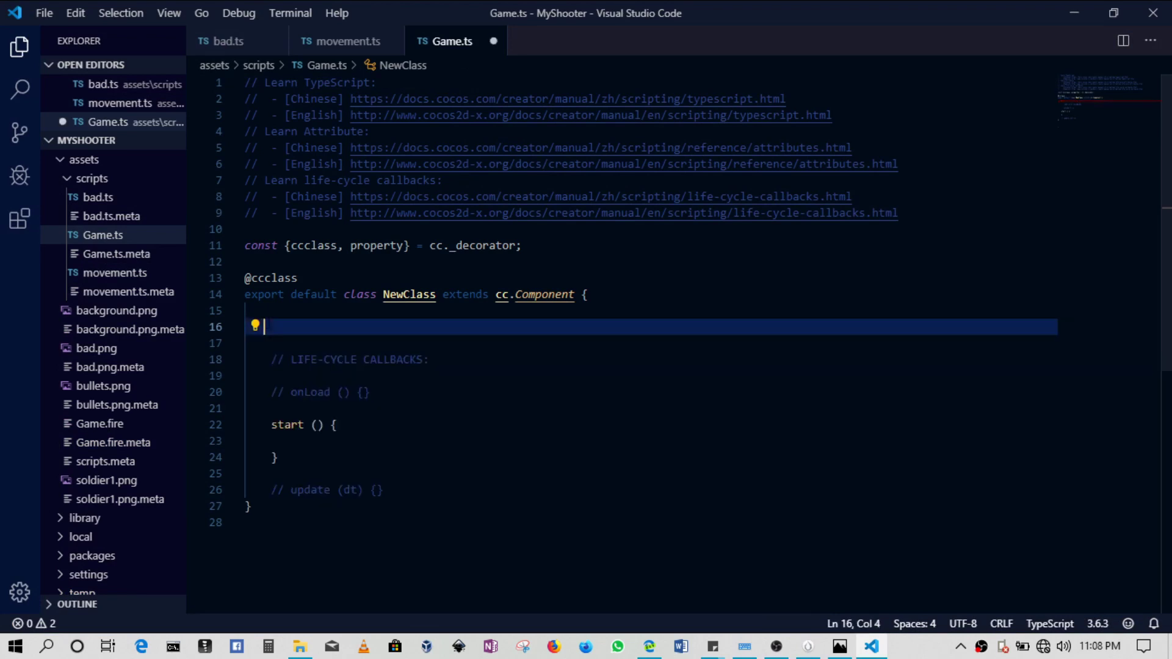
pyautogui.press('BackSpace')
pyautogui.press('BackSpace')
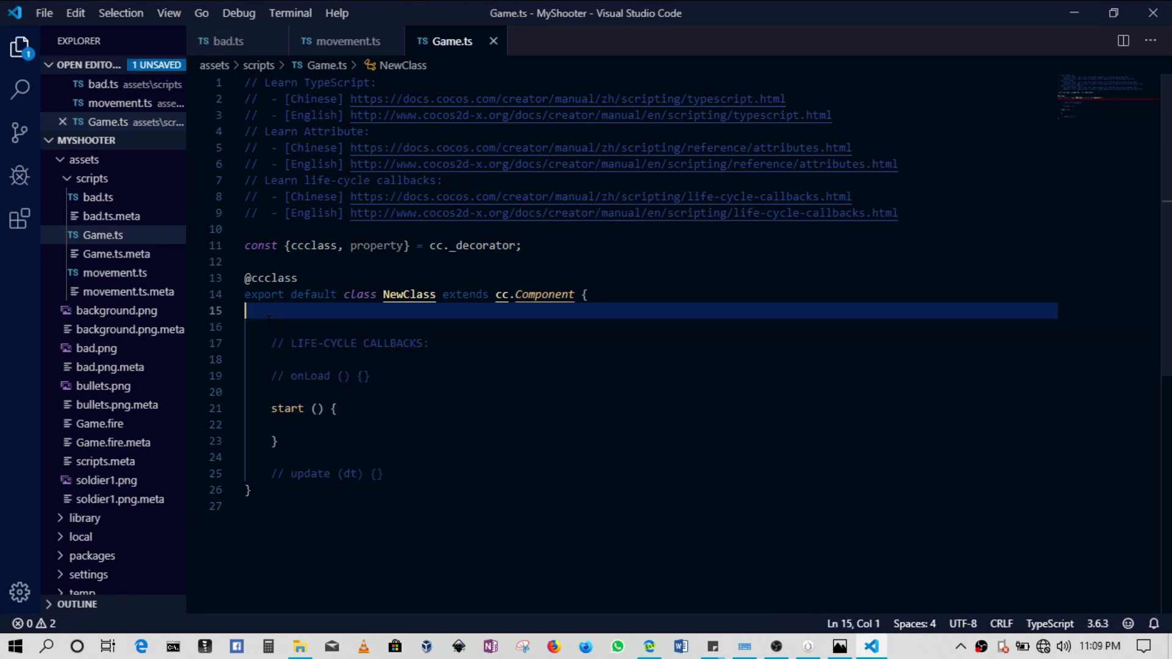
pyautogui.click(1073, 12)
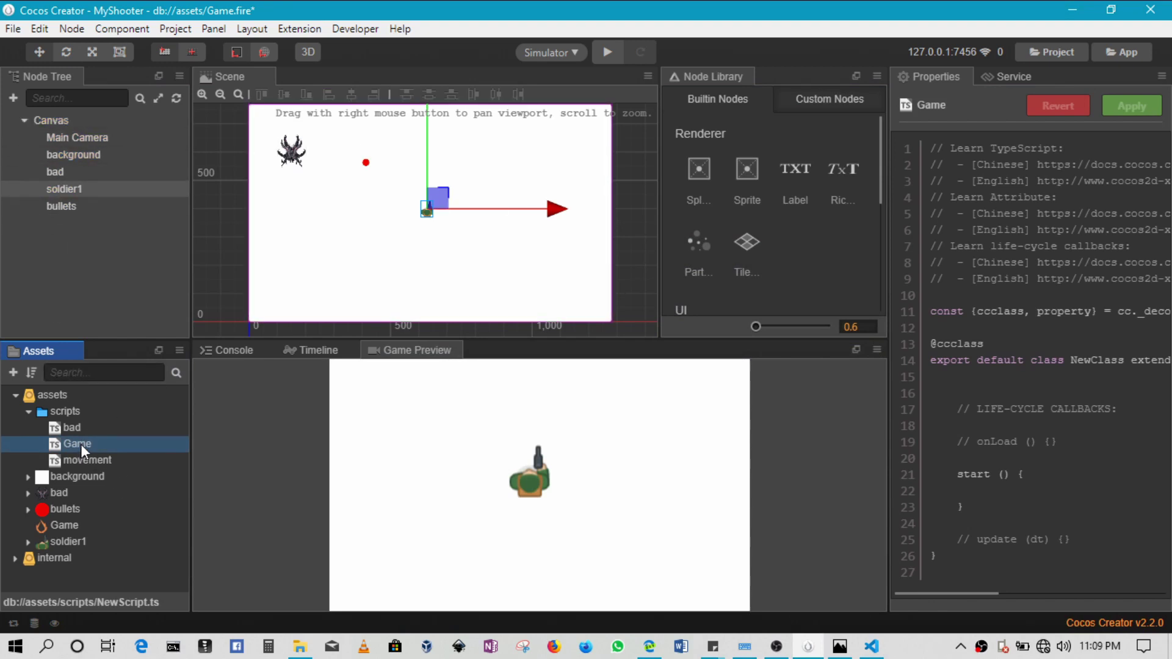
# Add the Game script as a custom component on the Canvas node
pyautogui.click(53, 119)
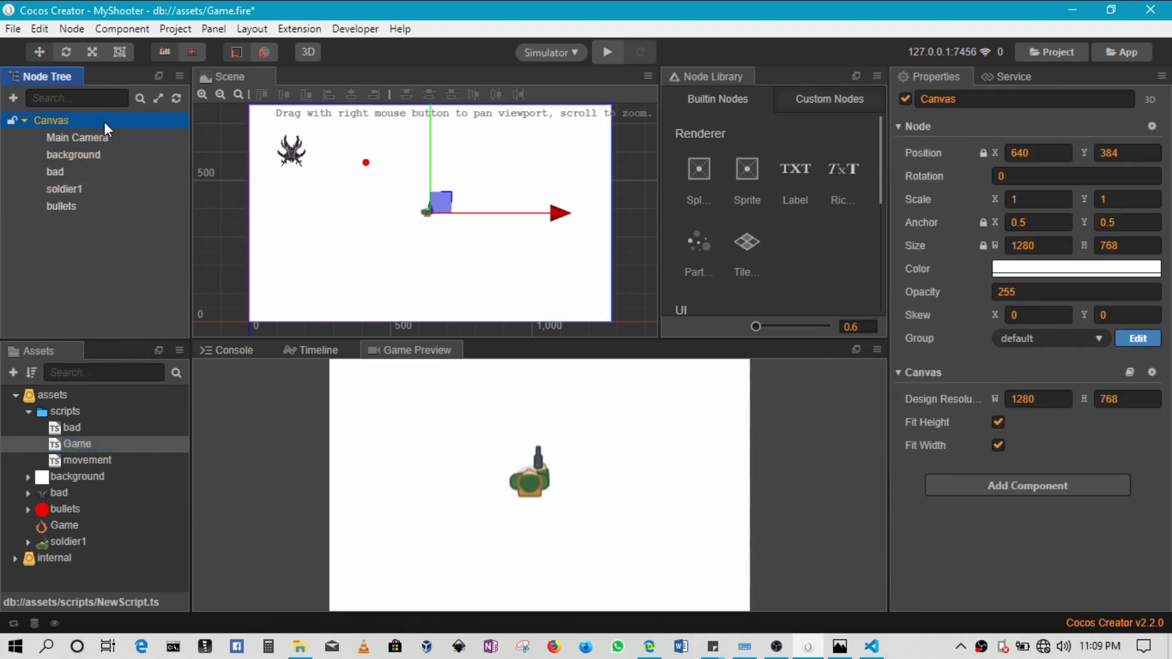
pyautogui.click(1031, 486)
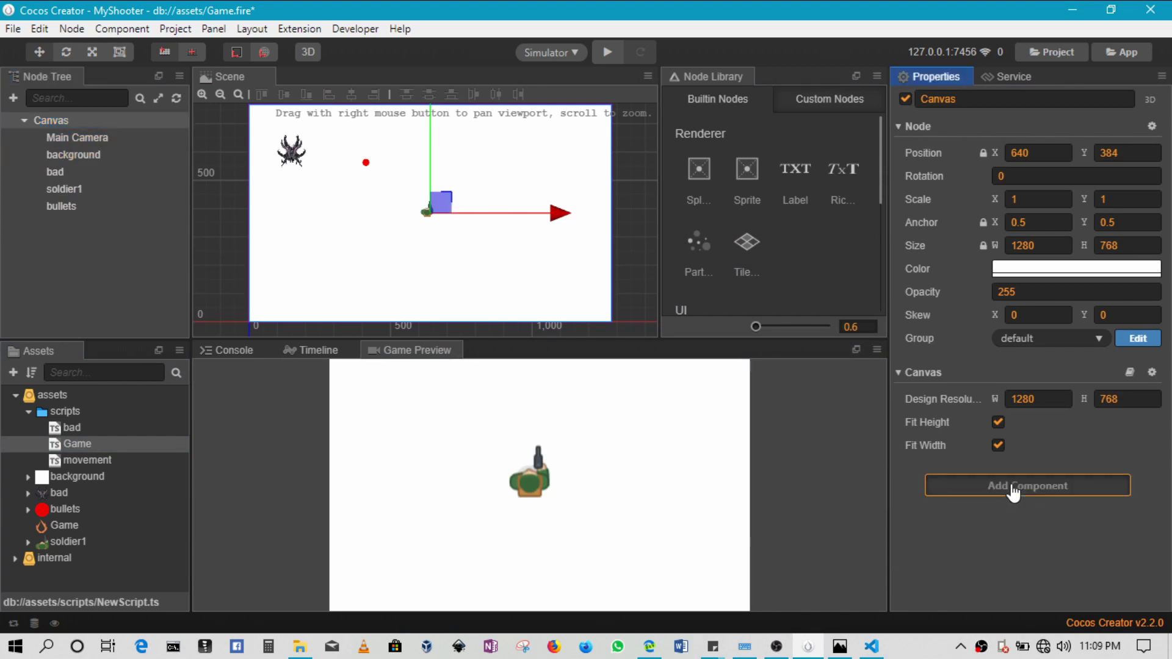
pyautogui.moveTo(1062, 475)
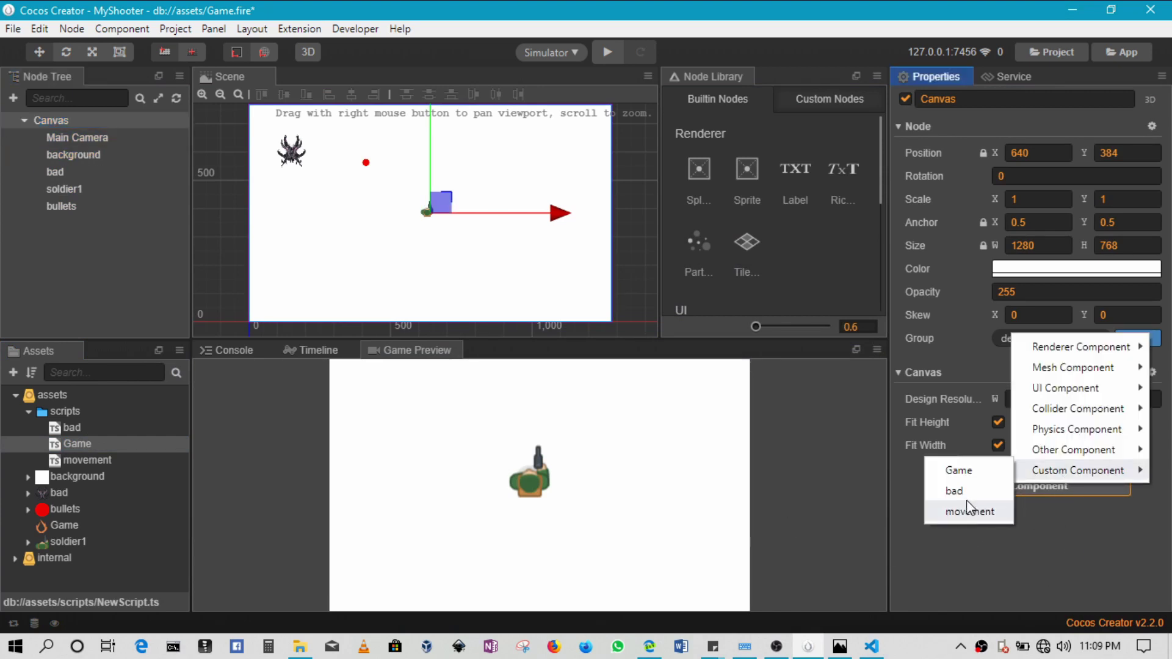
pyautogui.click(958, 470)
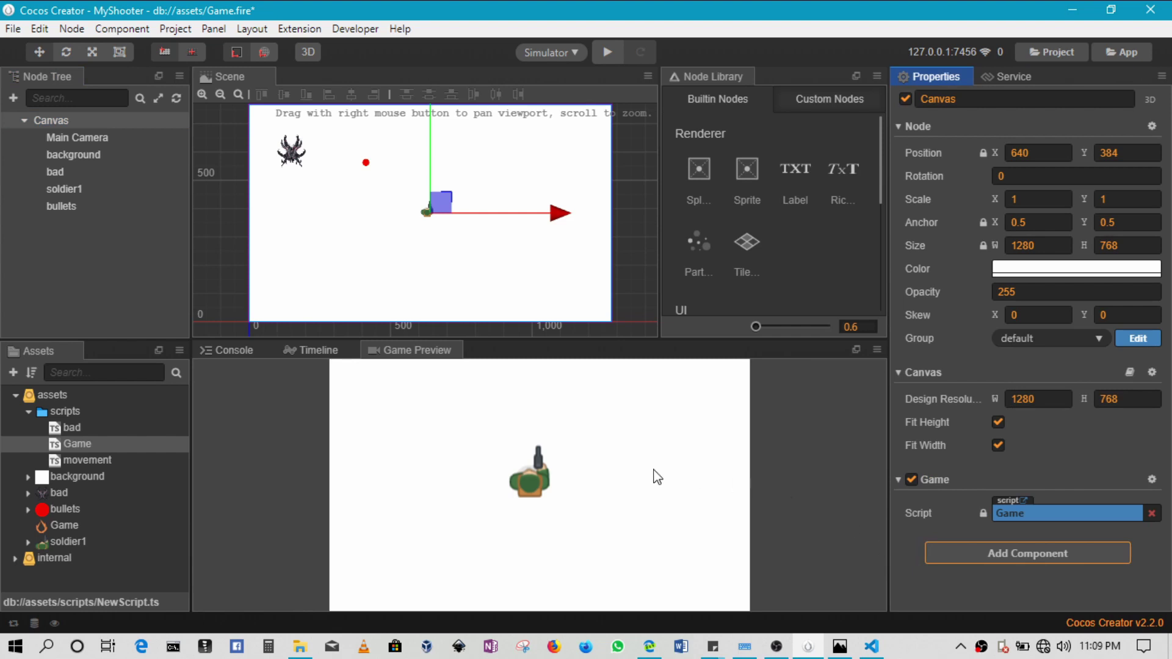
# Check the bad and background nodes, reselect Canvas, and save the Game scene
pyautogui.click(305, 152)
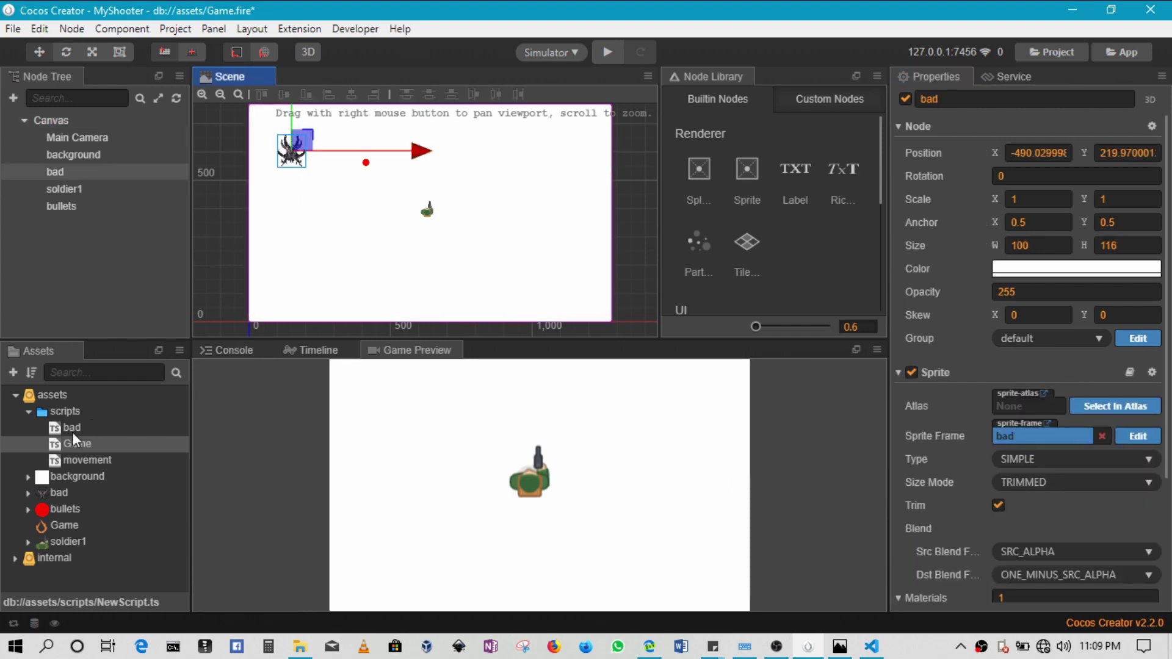
pyautogui.click(426, 210)
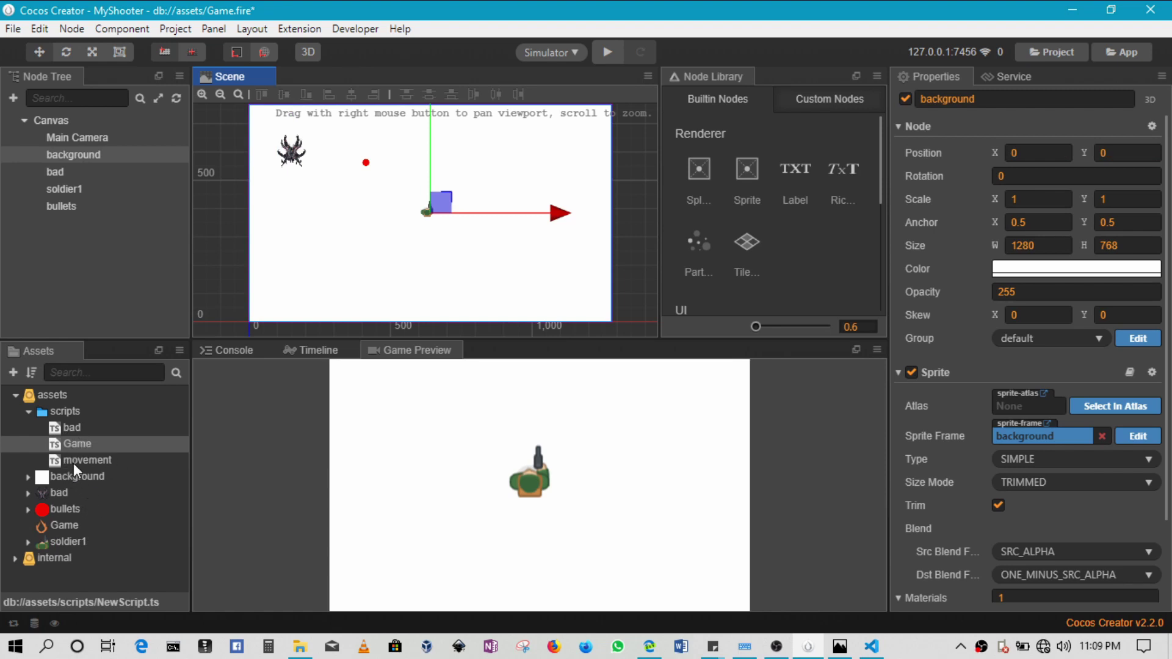
pyautogui.click(46, 121)
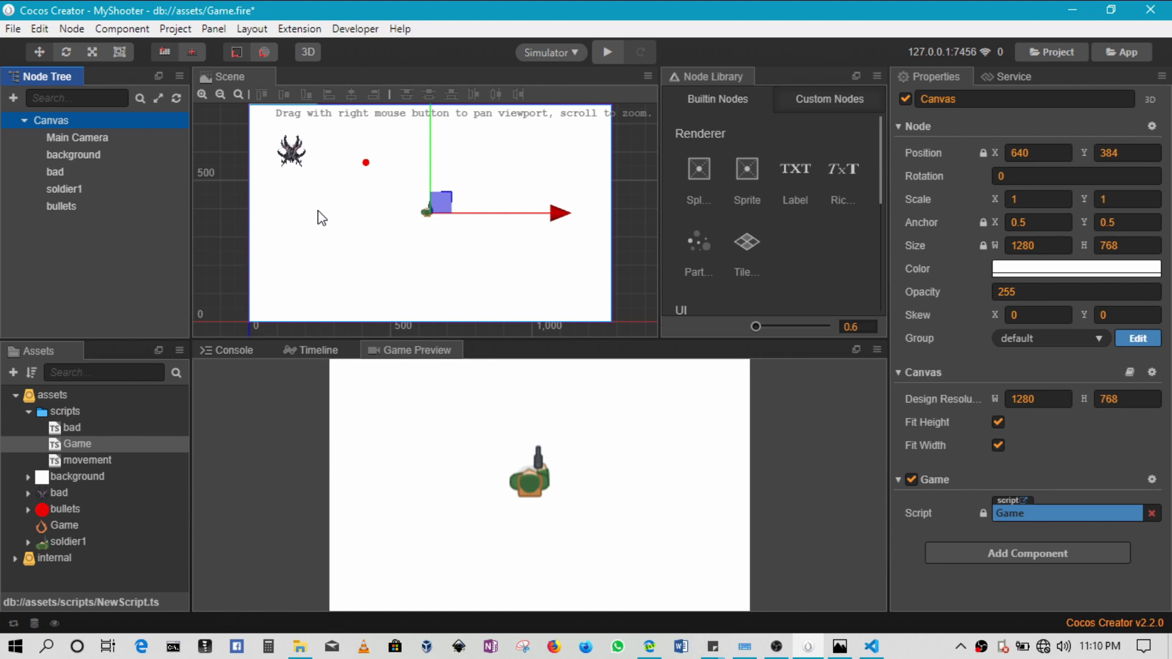
pyautogui.hotkey('ctrl', 's')
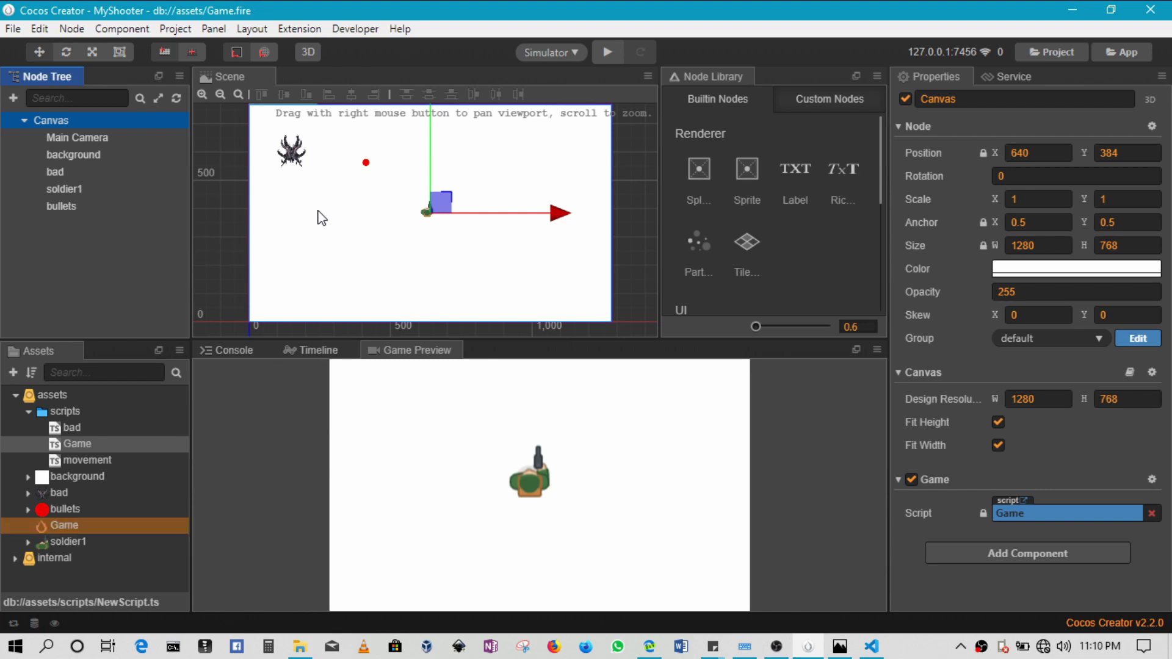
pyautogui.rightClick(980, 647)
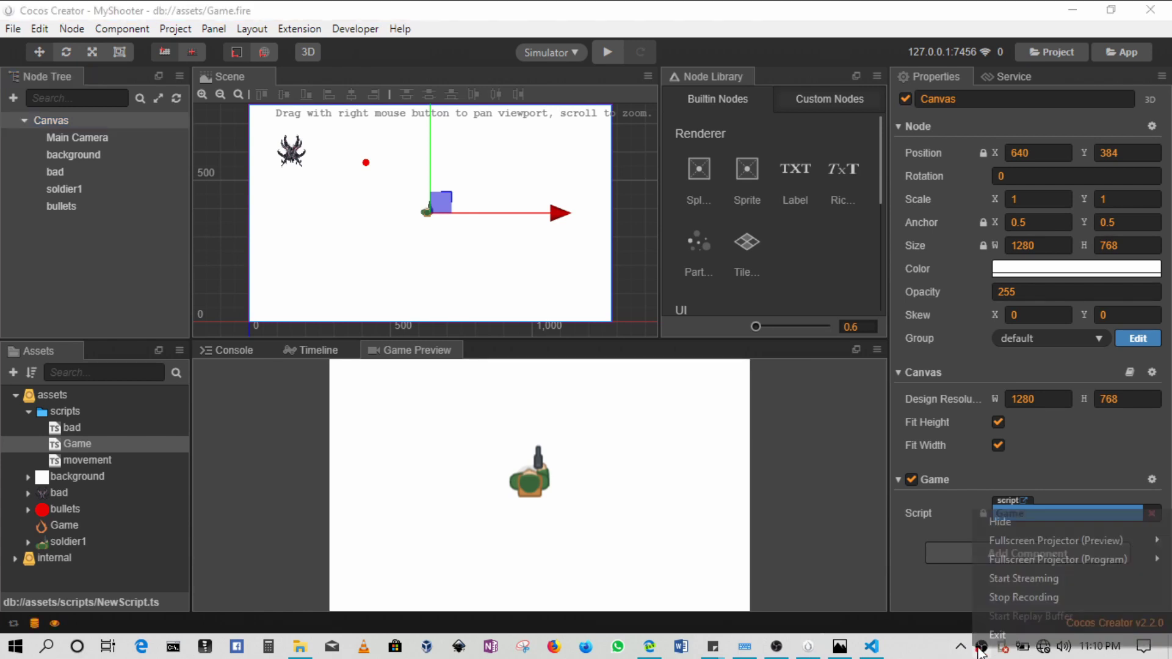
pyautogui.click(1043, 597)
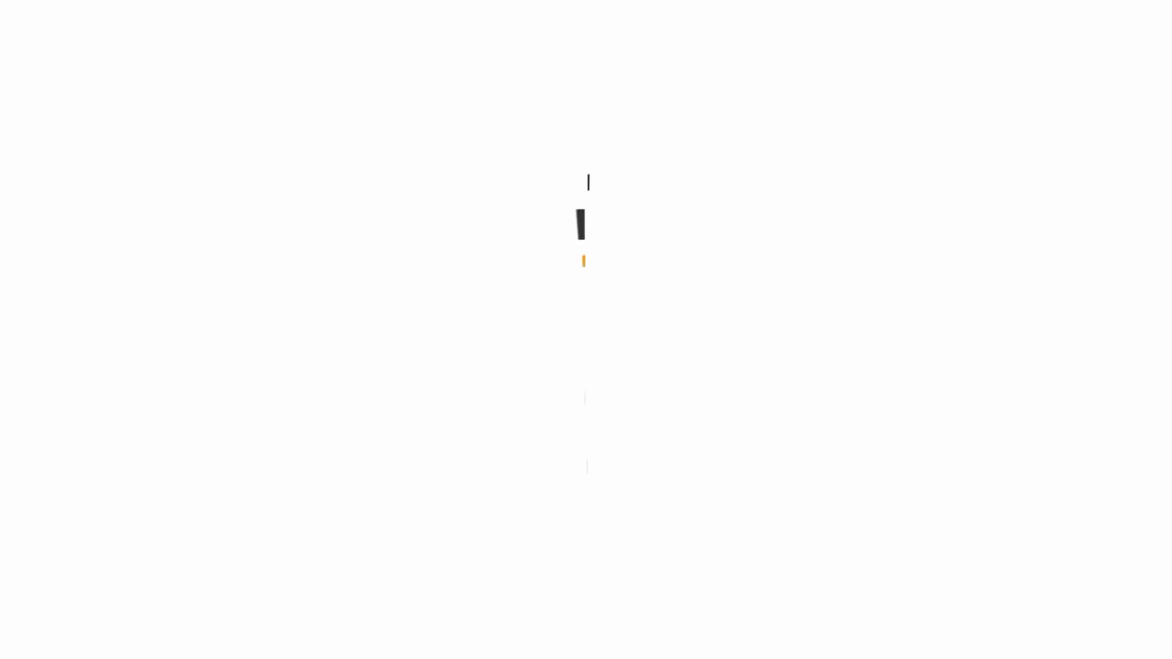